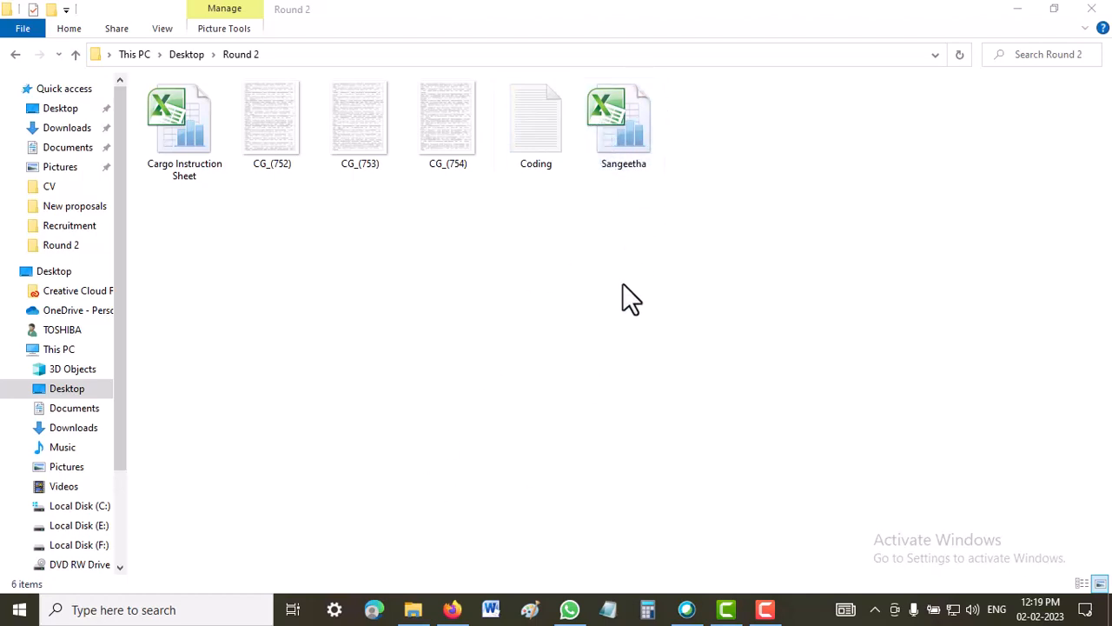
Open the CG_(752) image from the Round 2 folder in Paint.
{"action": "right_click", "coordinate": [269, 136]}
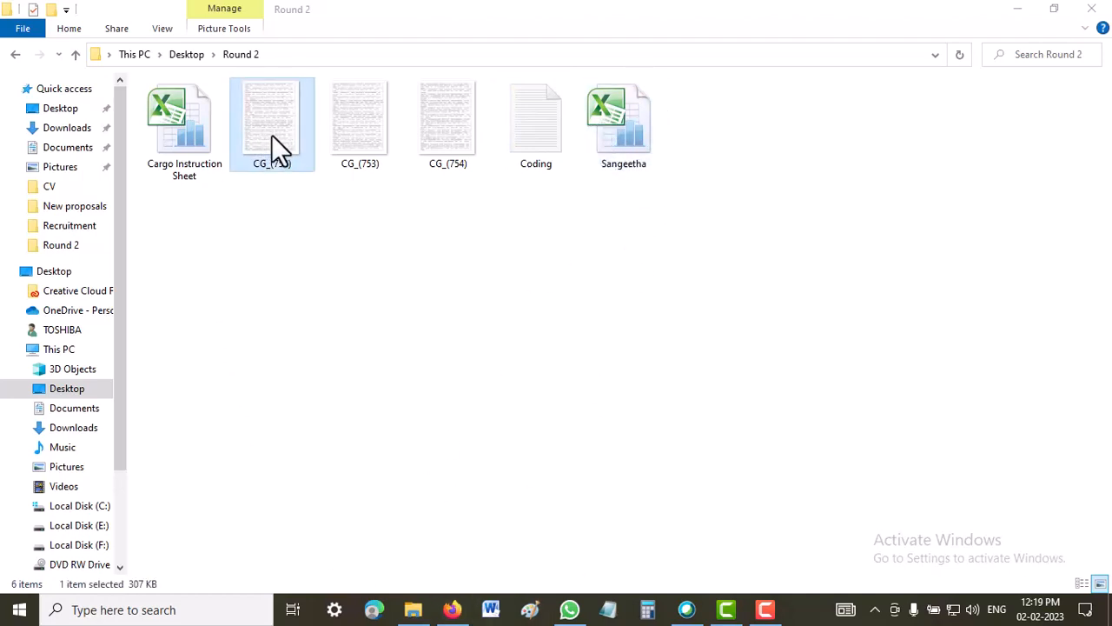
{"action": "left_click", "coordinate": [264, 142]}
{"action": "right_click", "coordinate": [265, 140]}
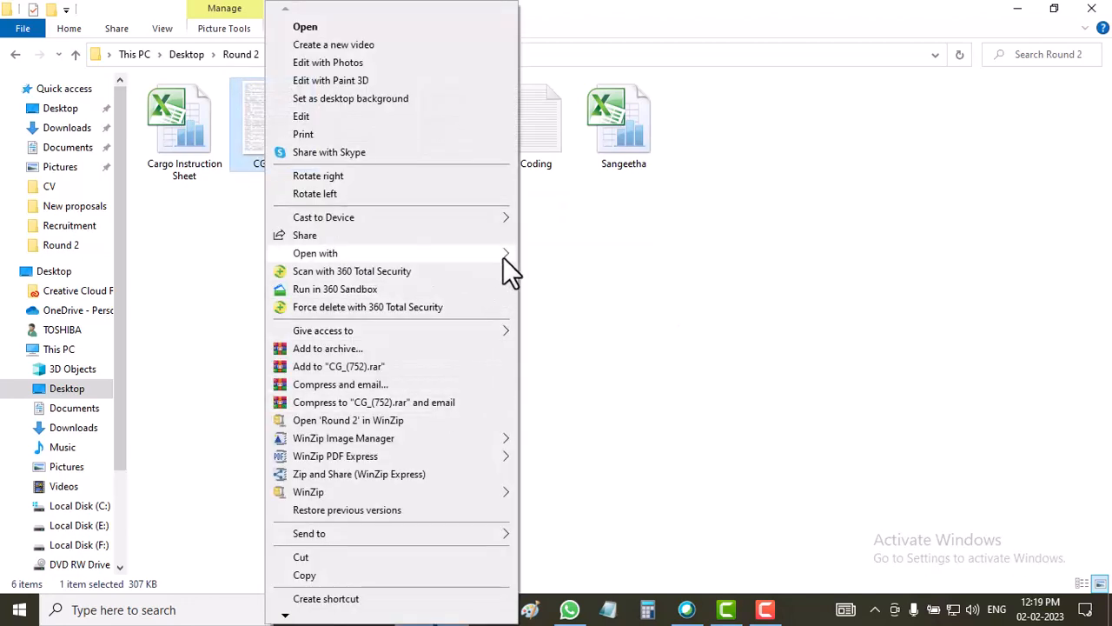
{"action": "mouse_move", "coordinate": [501, 253]}
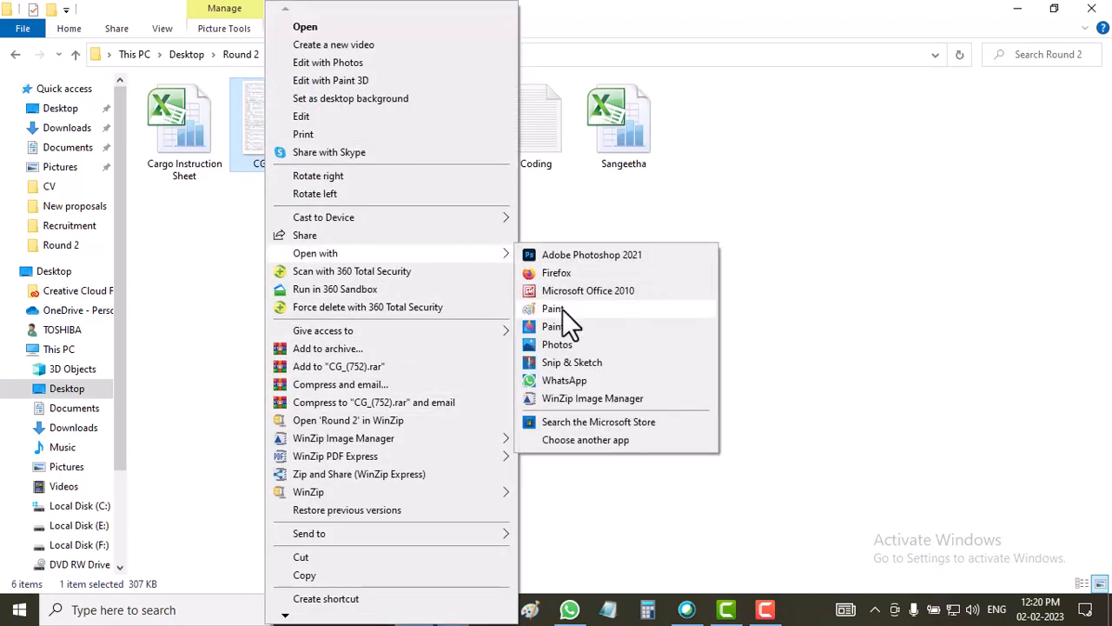
{"action": "left_click", "coordinate": [562, 309]}
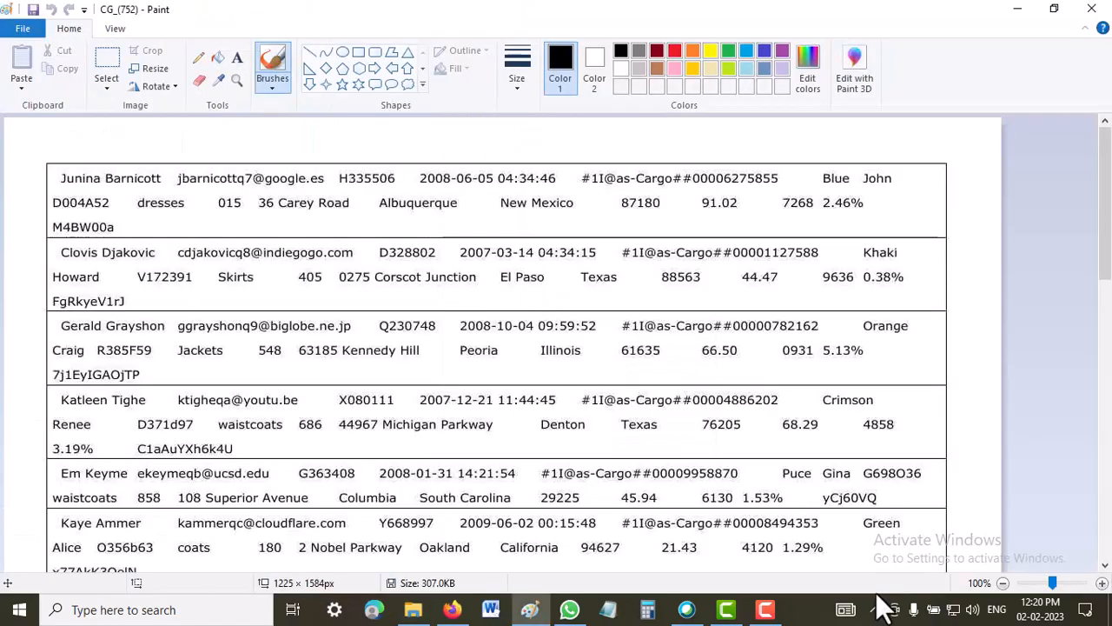
Extend the image canvas to about 5440 x 2492 px, restore the 100% zoom and minimize Paint.
{"action": "scroll", "coordinate": [1051, 399], "scroll_direction": "down", "scroll_amount": 10}
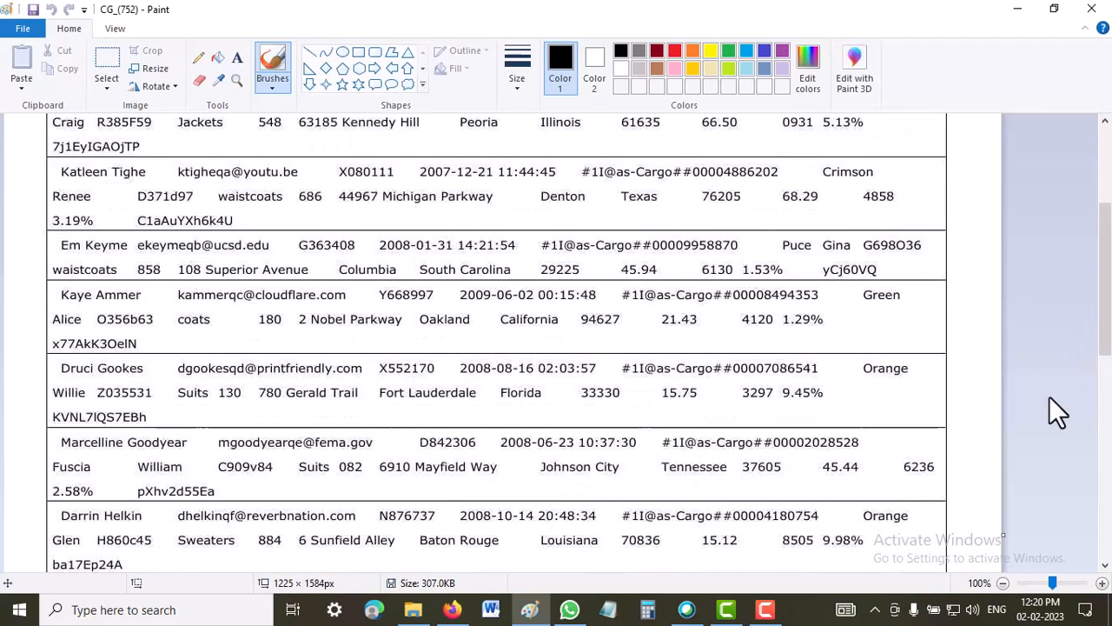
{"action": "left_click", "coordinate": [1002, 583]}
{"action": "left_click", "coordinate": [1003, 583]}
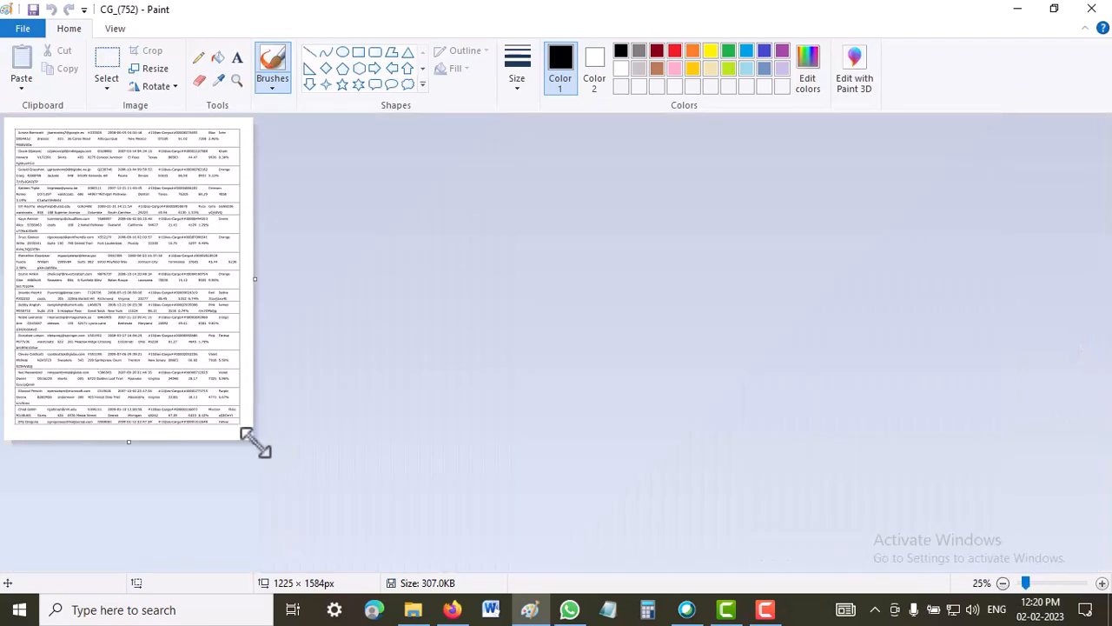
{"action": "left_click_drag", "start_coordinate": [255, 442], "coordinate": [1109, 619]}
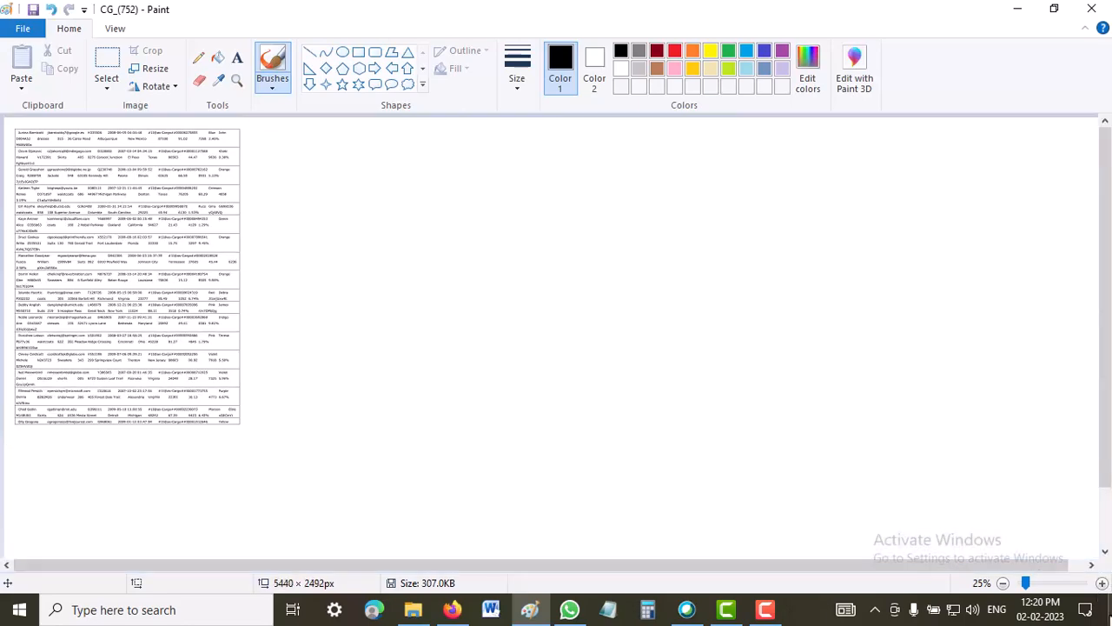
{"action": "left_click", "coordinate": [1101, 583]}
{"action": "left_click", "coordinate": [1102, 583]}
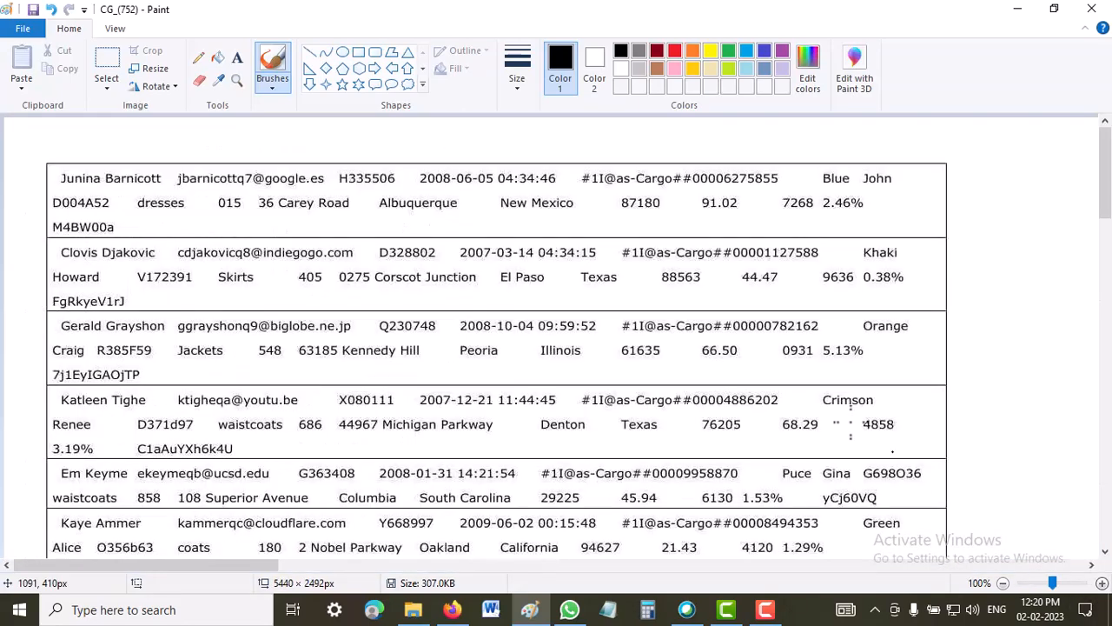
{"action": "left_click", "coordinate": [1013, 19]}
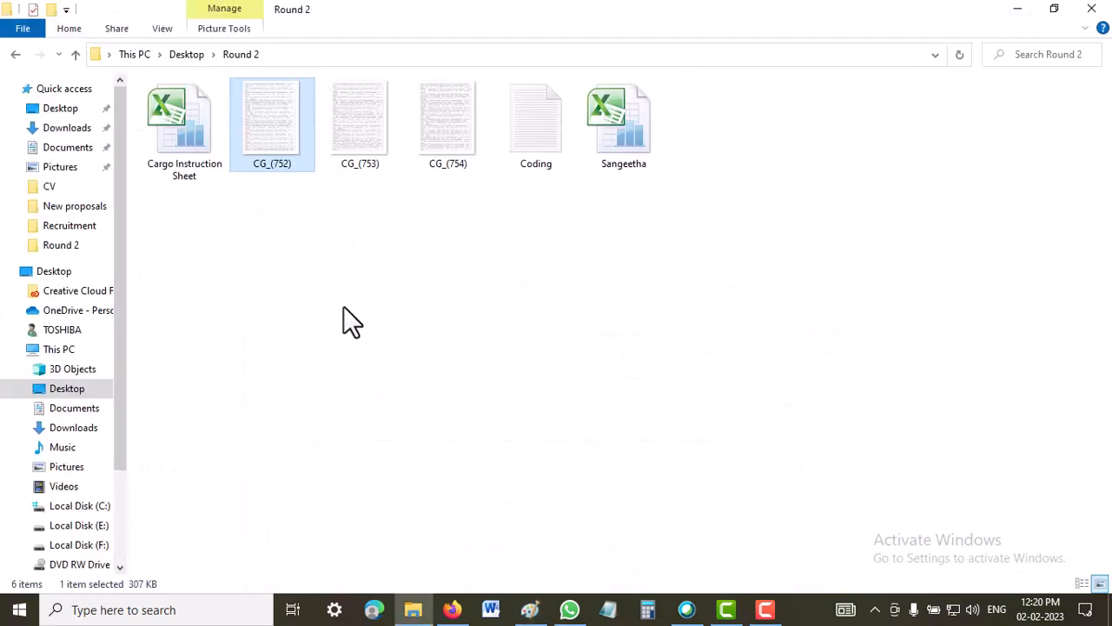
Open the Cargo Instruction Sheet workbook, dismiss the activation wizard, and display its Calculation Sheet before minimizing it.
{"action": "double_click", "coordinate": [172, 158]}
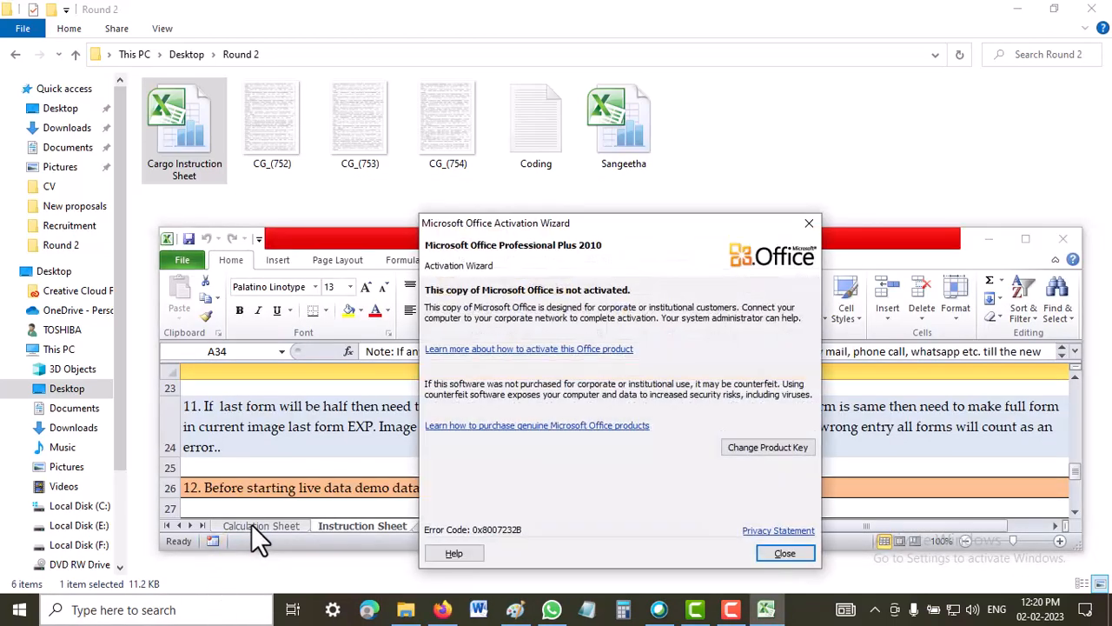
{"action": "left_click", "coordinate": [785, 552]}
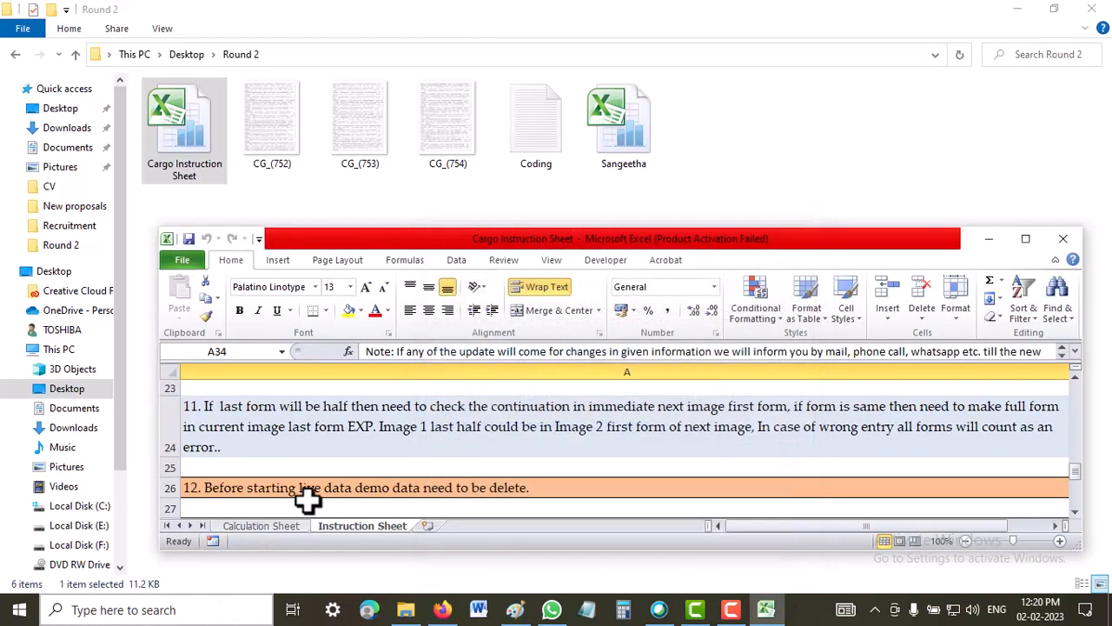
{"action": "left_click", "coordinate": [258, 525]}
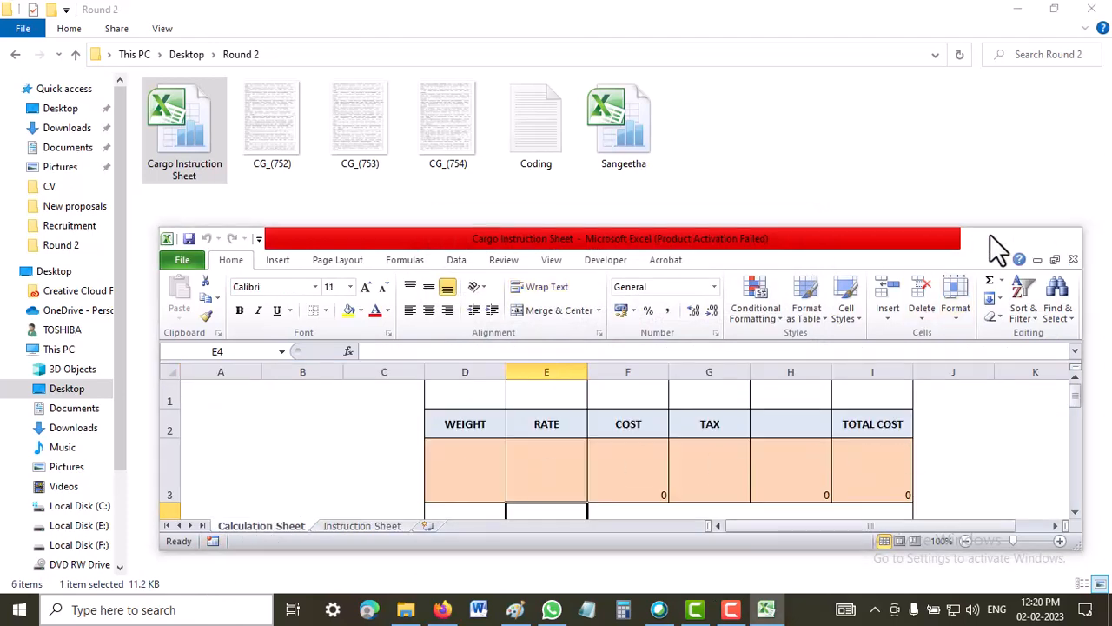
{"action": "left_click", "coordinate": [989, 238]}
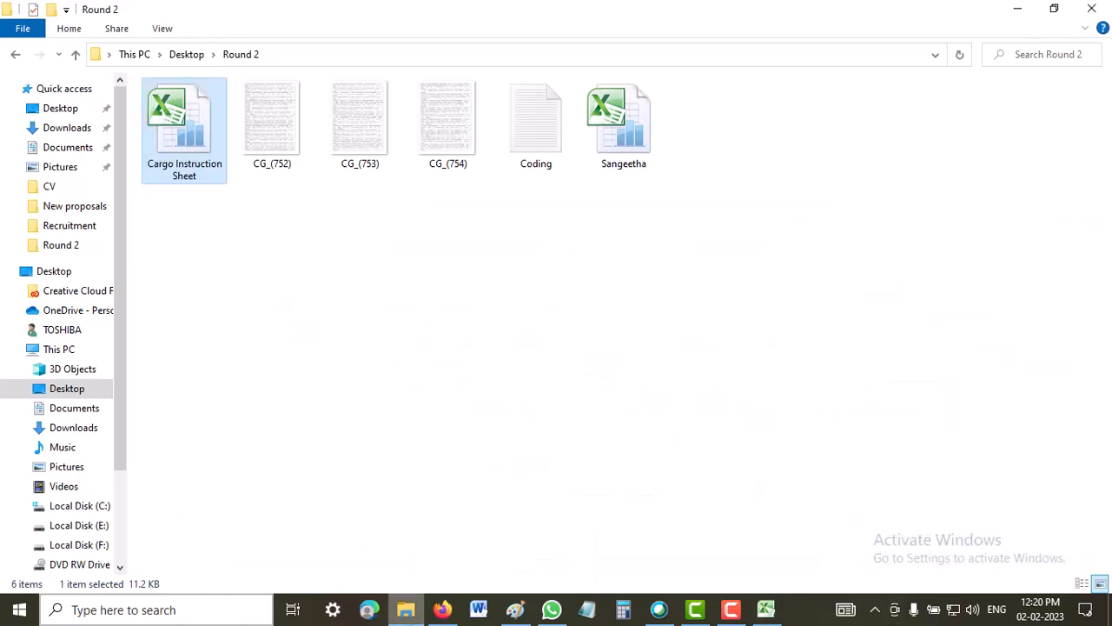
Open the data-entry workbook from the Round 2 folder and place its window over the lower part of the CG_(752) image in Paint.
{"action": "double_click", "coordinate": [618, 146]}
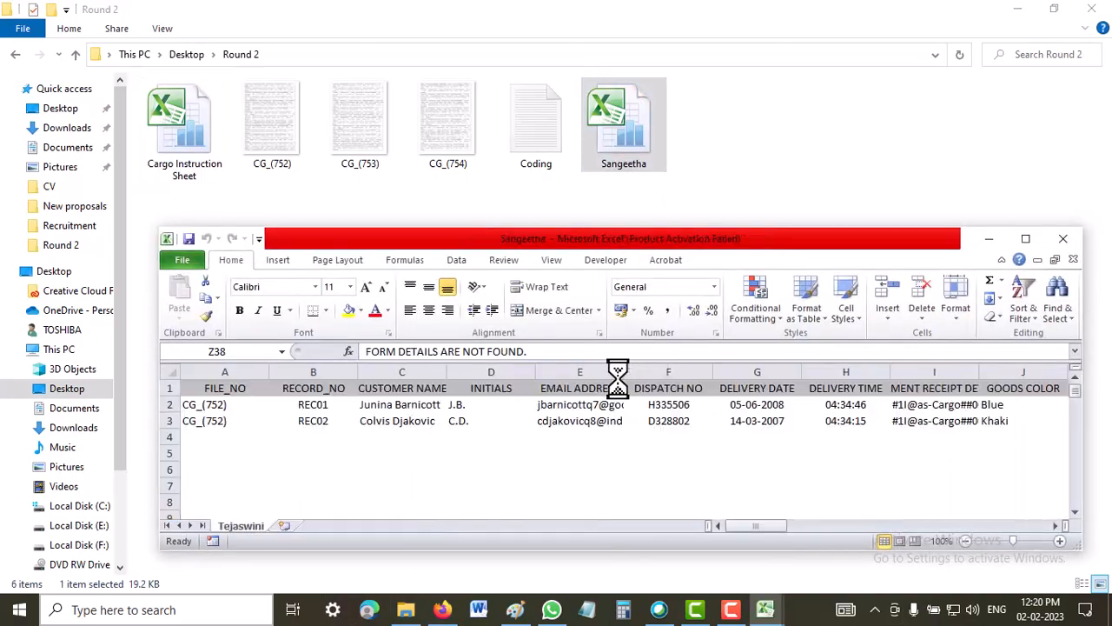
{"action": "left_click", "coordinate": [1015, 9]}
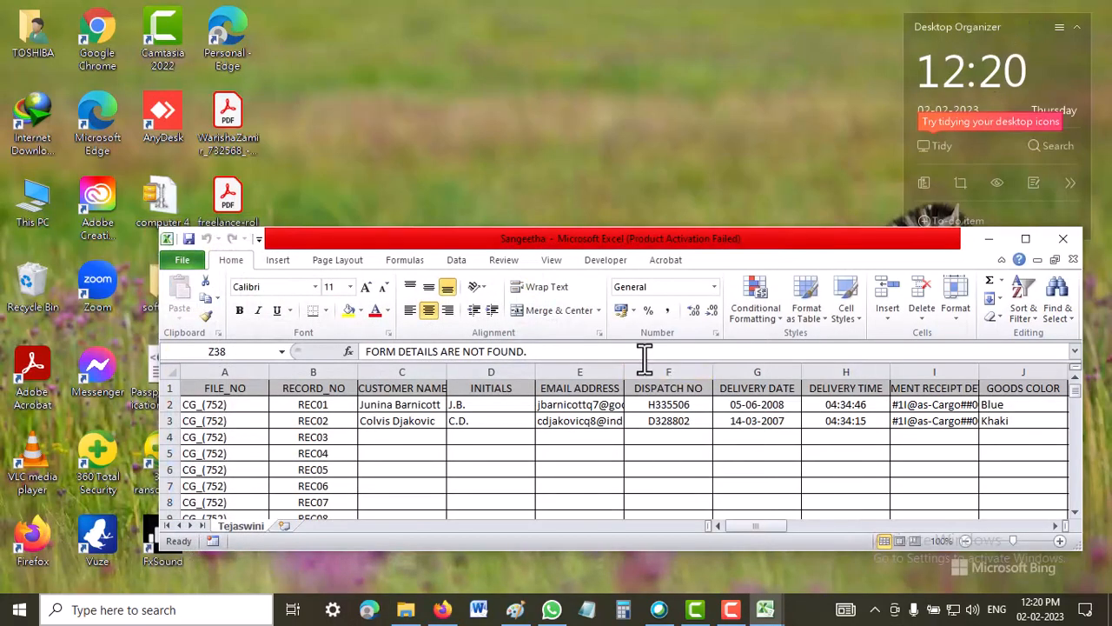
{"action": "left_click", "coordinate": [515, 609]}
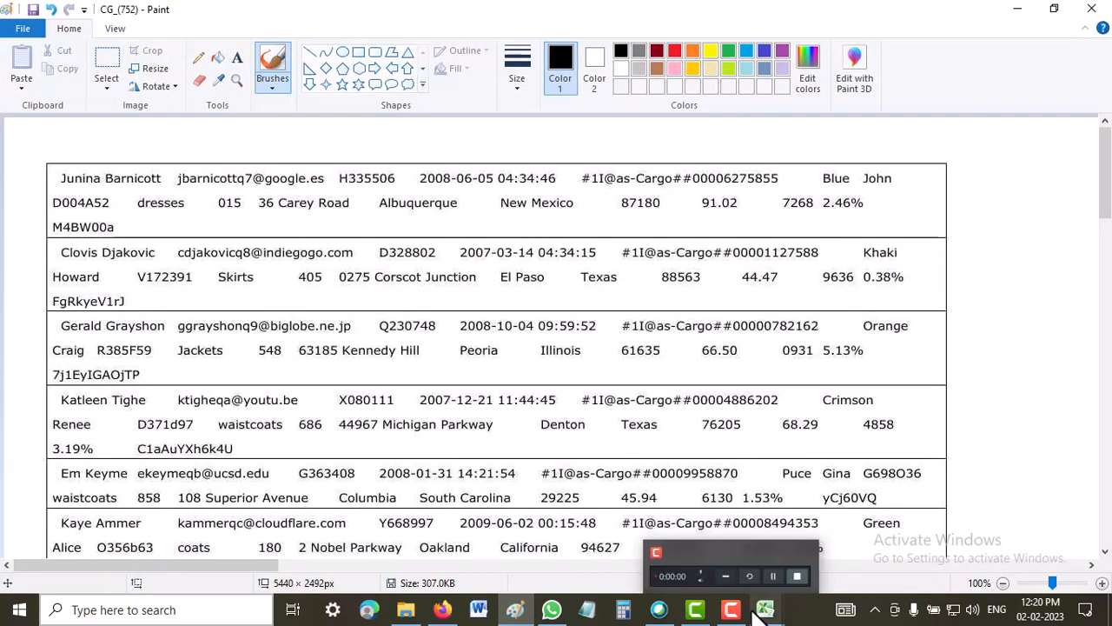
{"action": "mouse_move", "coordinate": [765, 609]}
{"action": "left_click", "coordinate": [680, 547]}
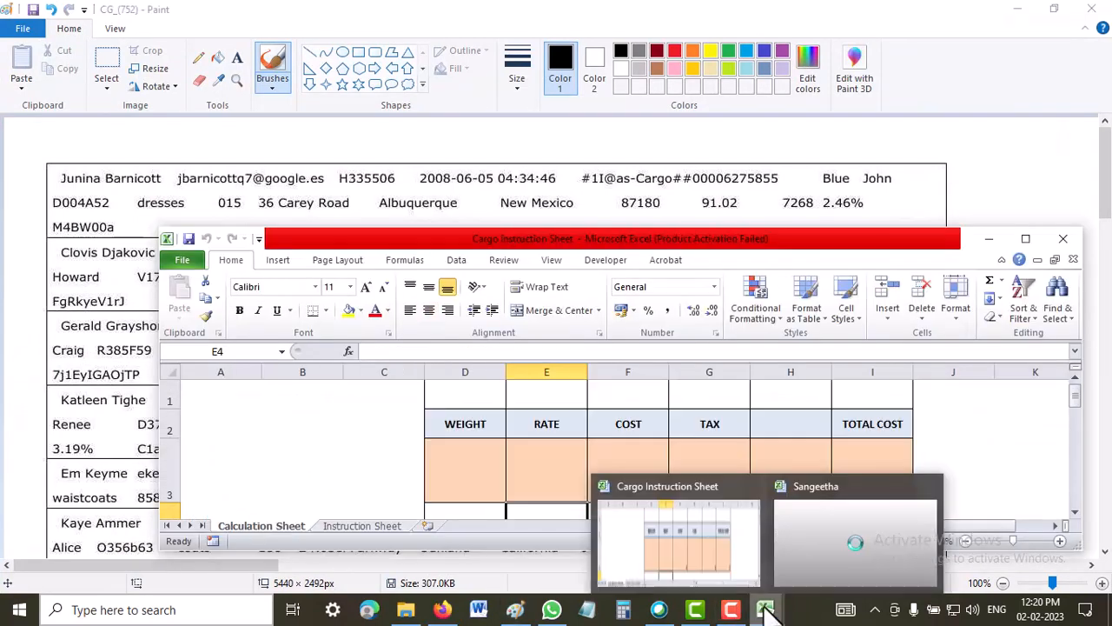
{"action": "left_click", "coordinate": [832, 546]}
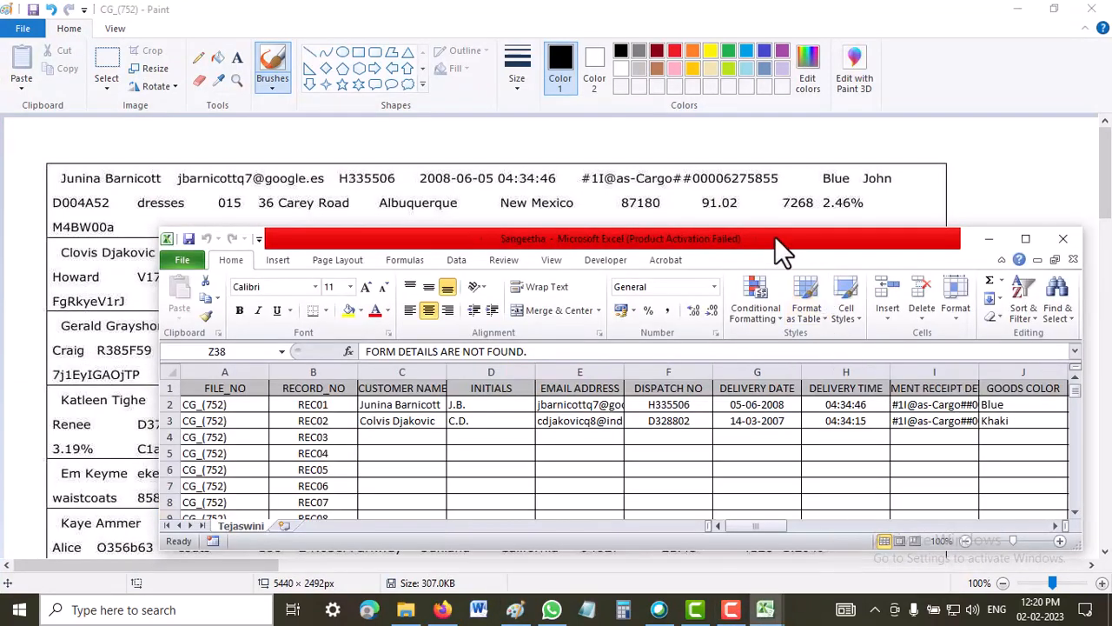
{"action": "mouse_move", "coordinate": [780, 249]}
{"action": "left_mouse_down"}
{"action": "mouse_move", "coordinate": [648, 286]}
{"action": "mouse_move", "coordinate": [673, 266]}
{"action": "mouse_move", "coordinate": [687, 272]}
{"action": "mouse_move", "coordinate": [678, 318]}
{"action": "mouse_move", "coordinate": [671, 306]}
{"action": "left_mouse_up"}
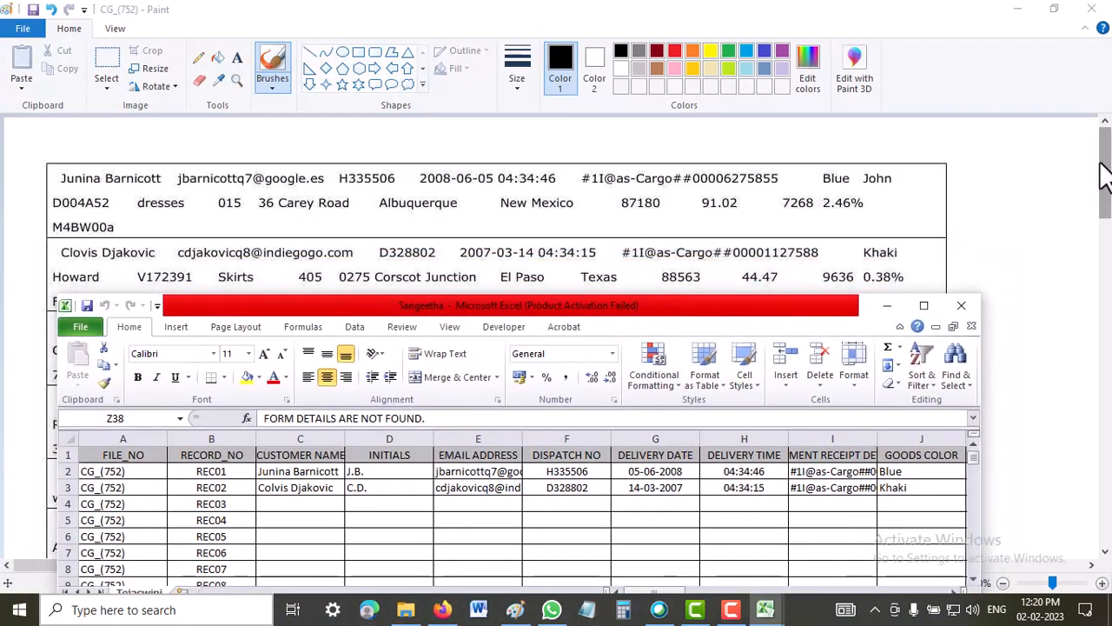
Bring the image's third record into view and position the data-entry workbook window directly below it.
{"action": "left_click_drag", "start_coordinate": [1103, 174], "coordinate": [1105, 216]}
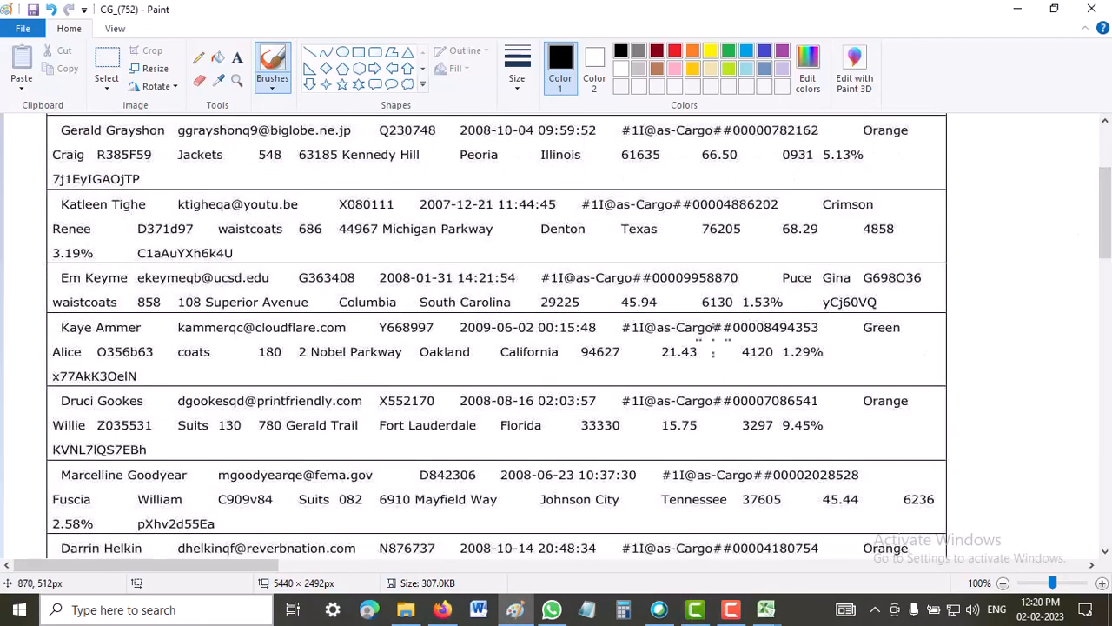
{"action": "mouse_move", "coordinate": [767, 610]}
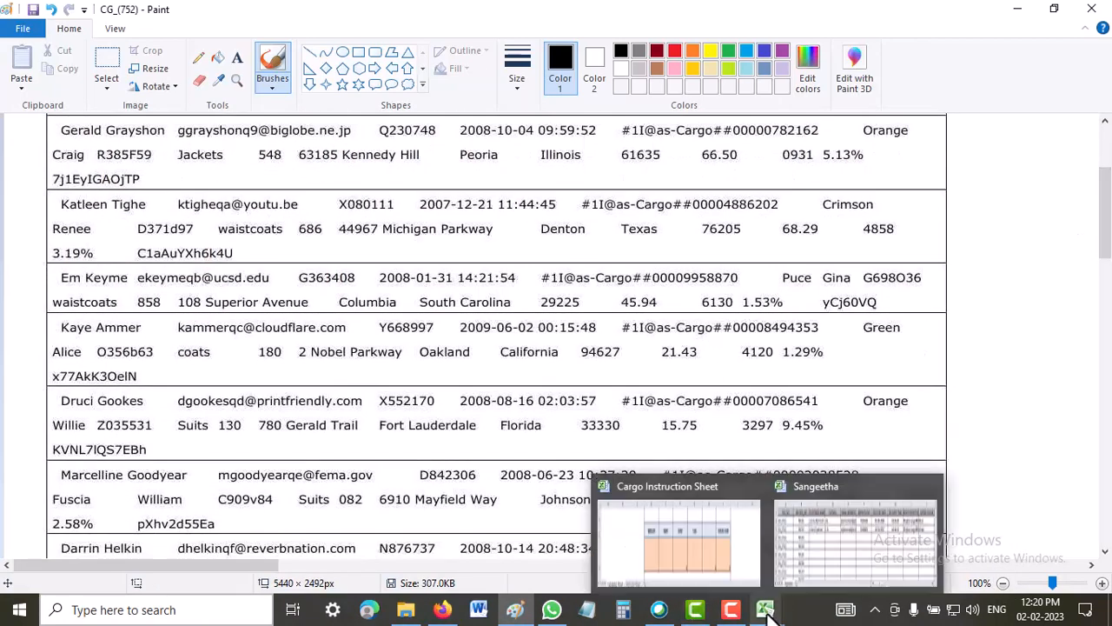
{"action": "left_click", "coordinate": [852, 511]}
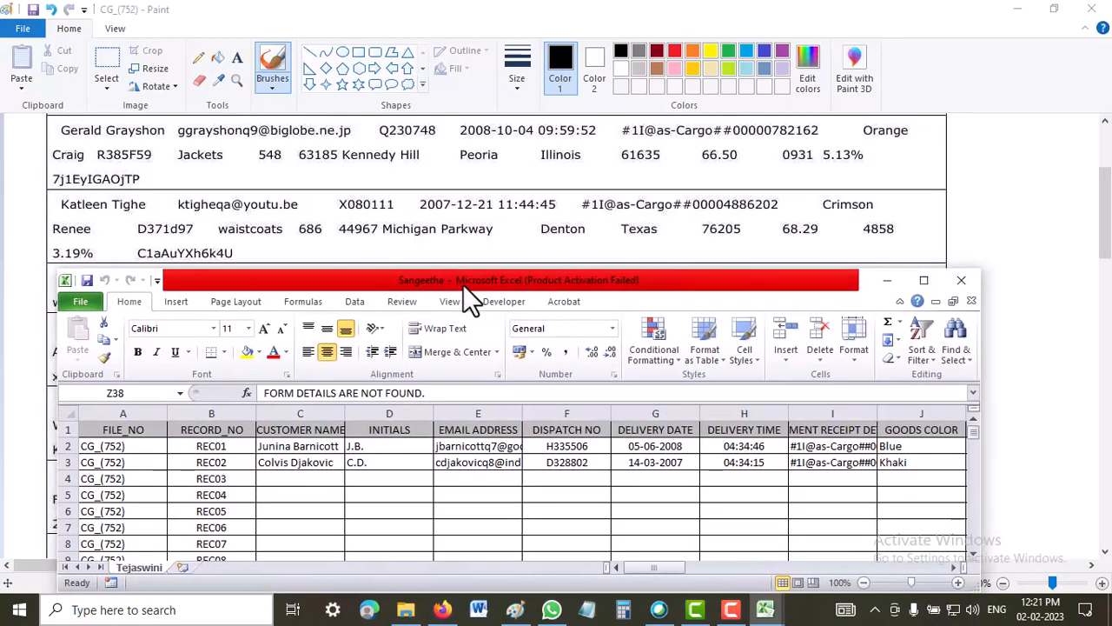
{"action": "left_click_drag", "start_coordinate": [463, 284], "coordinate": [451, 210]}
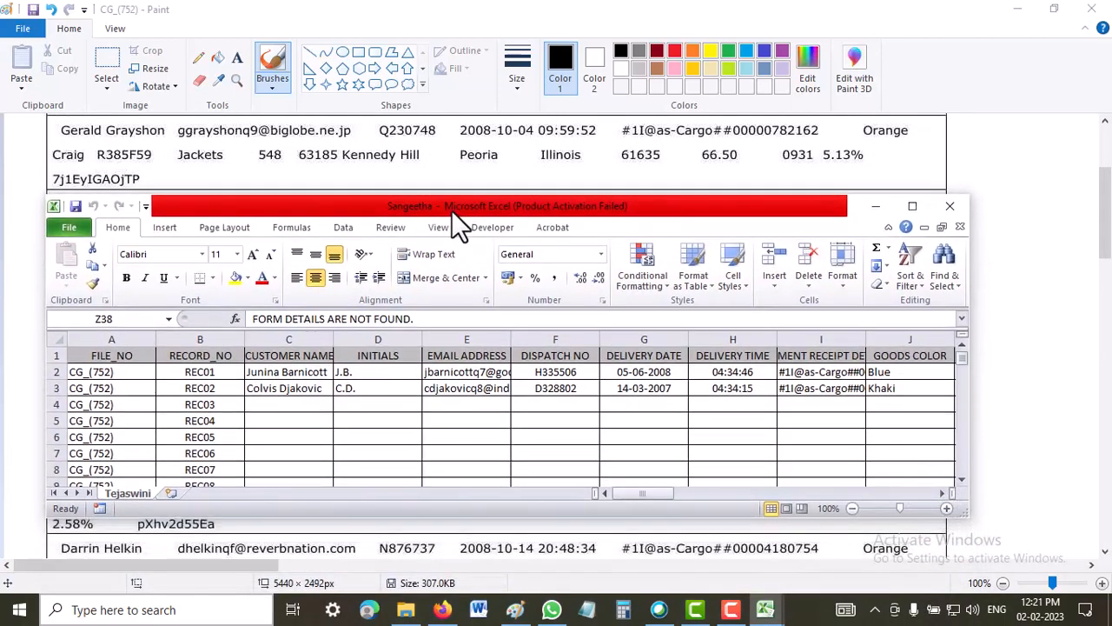
Enter the third record's customer name in cell C4 of the REC03 row.
{"action": "left_click", "coordinate": [285, 406]}
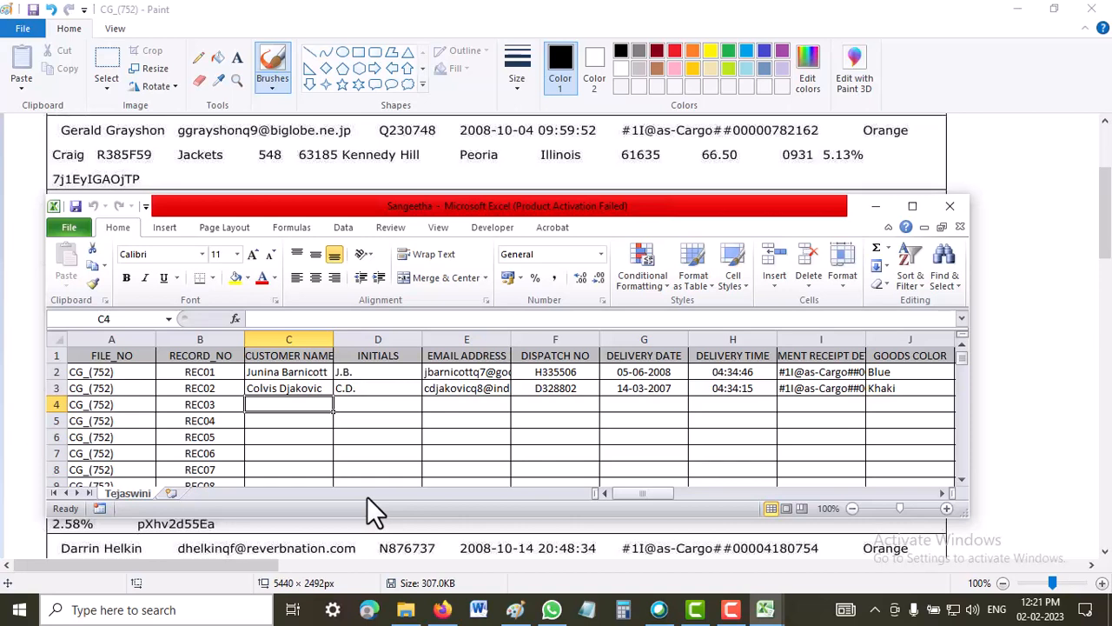
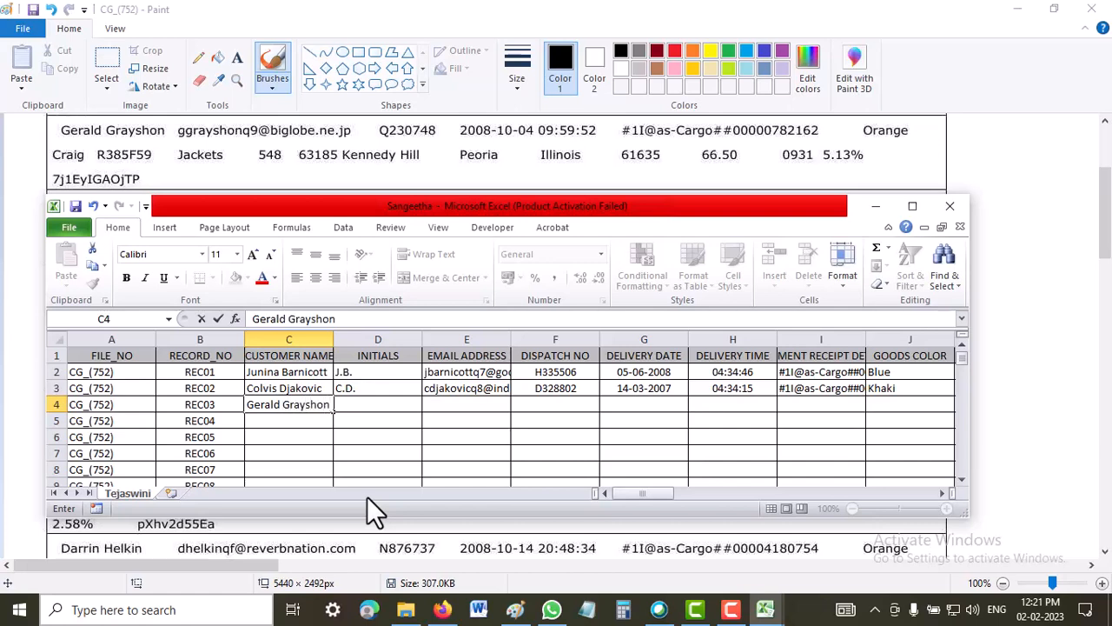
{"action": "key", "text": "Tab"}
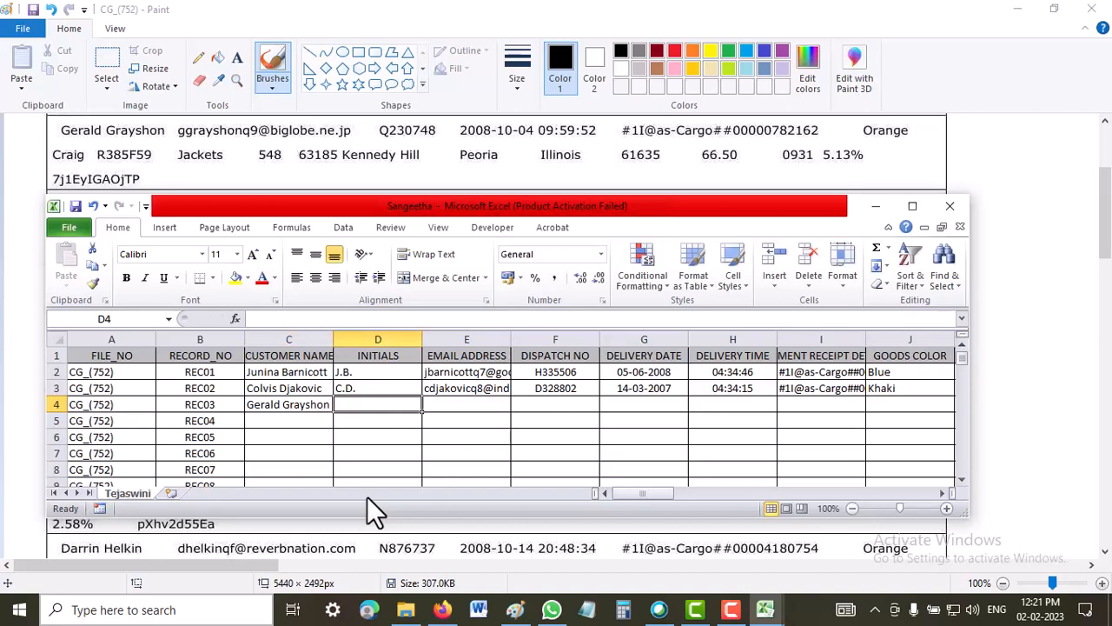
Enter the REC03 customer's initials in cell D4, with a period after each letter instead of a comma.
{"action": "type", "text": "G,G,"}
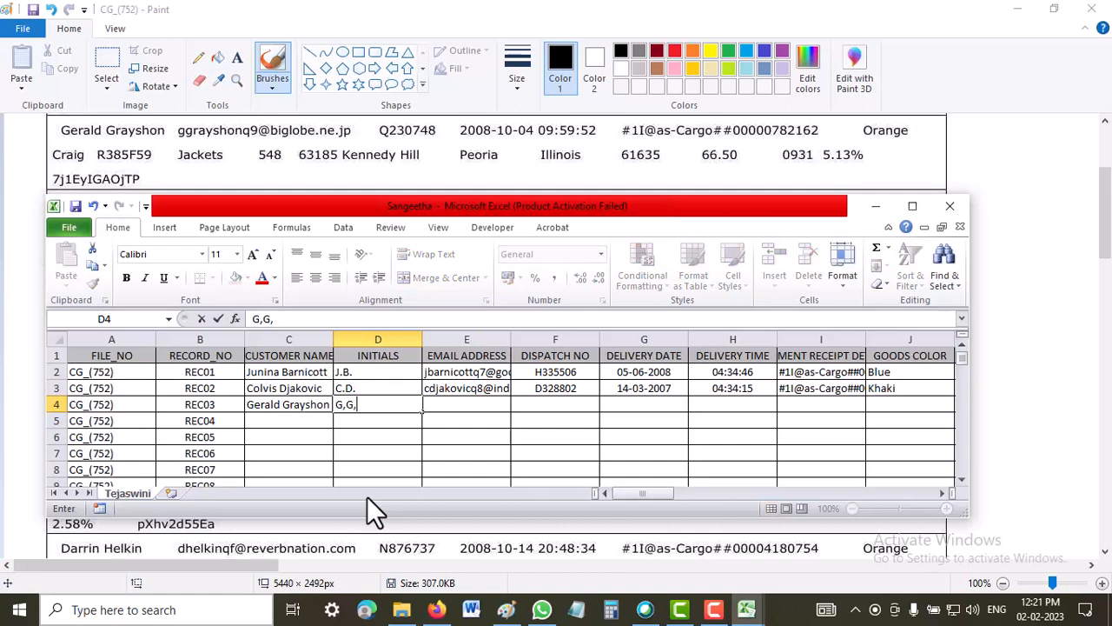
{"action": "key", "text": "BackSpace"}
{"action": "key", "text": "BackSpace"}
{"action": "key", "text": "BackSpace"}
{"action": "type", "text": ".G."}
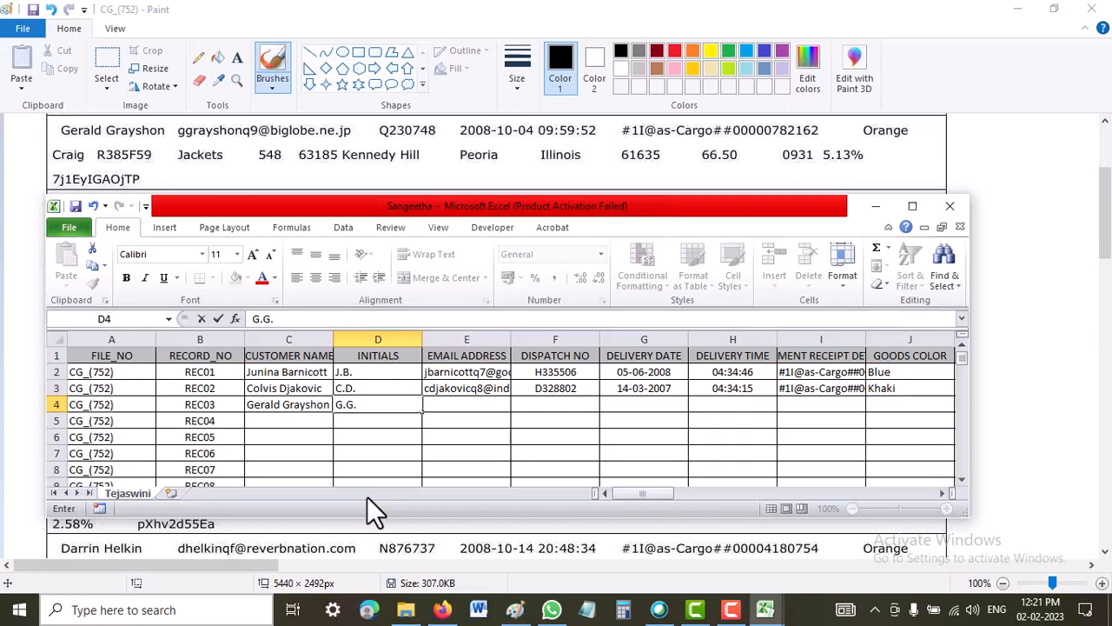
Enter the REC03 customer's e-mail address in cell E4 and widen the EMAIL ADDRESS column to fit the full addresses.
{"action": "left_click", "coordinate": [443, 406]}
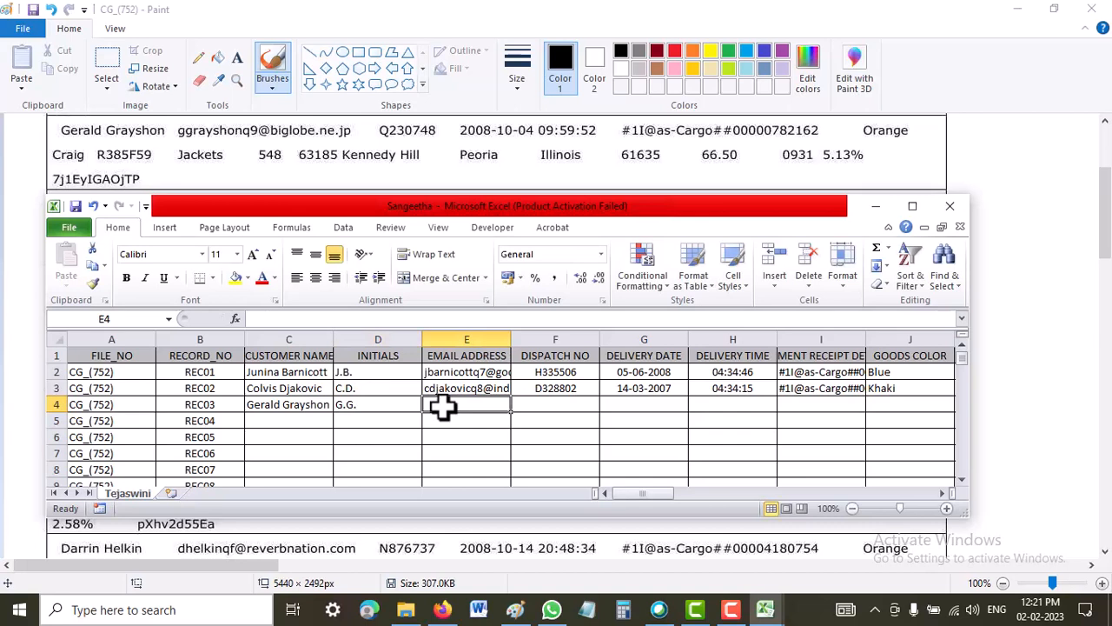
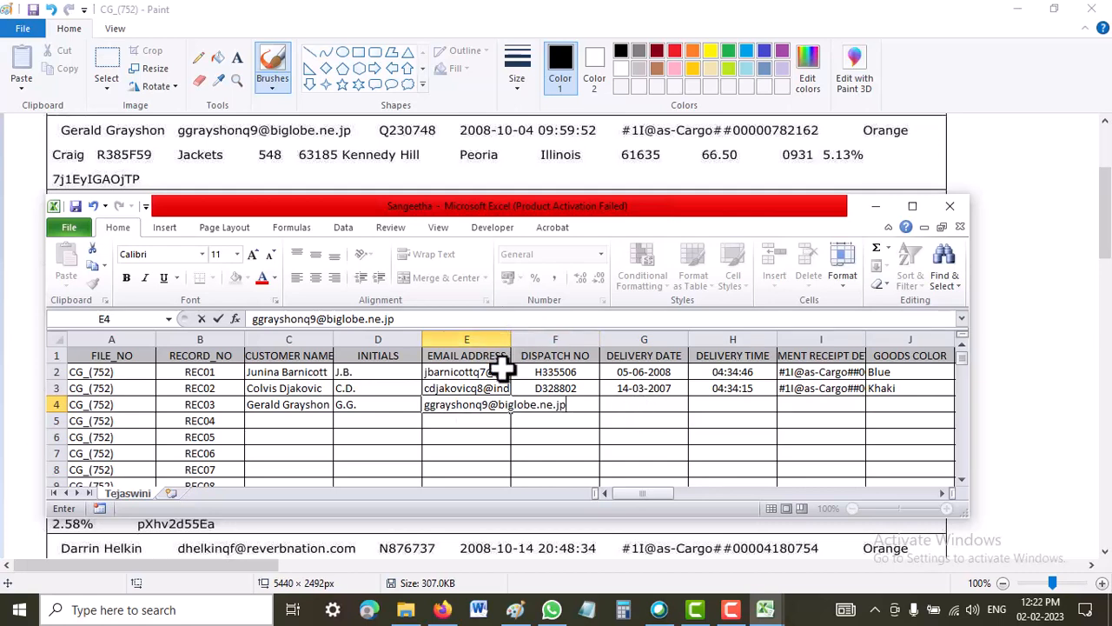
{"action": "key", "text": "Return"}
{"action": "left_click", "coordinate": [573, 405]}
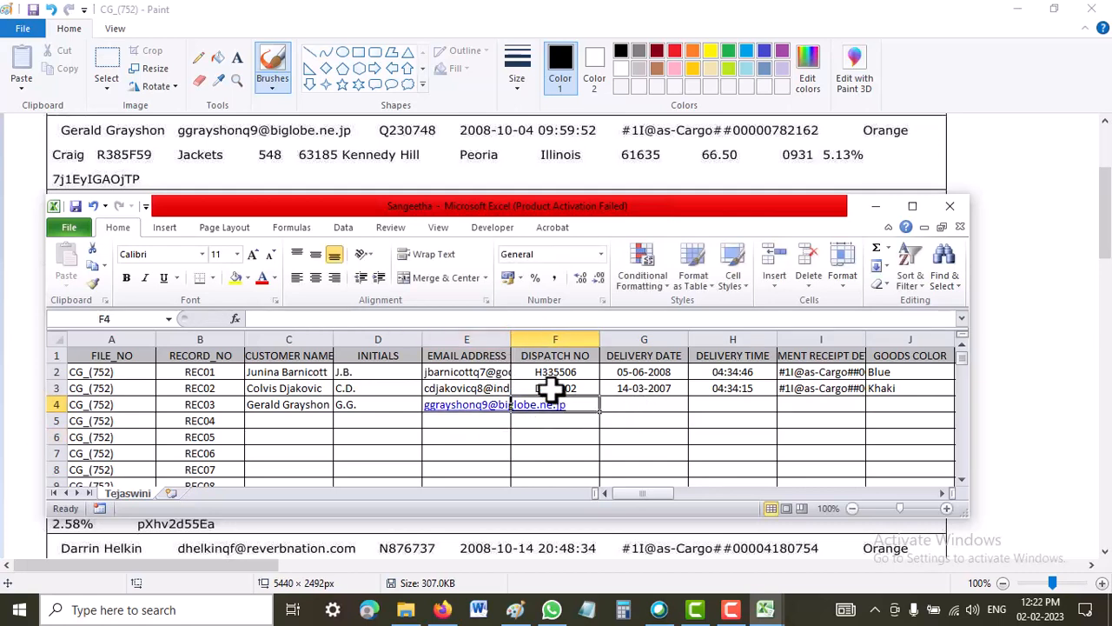
{"action": "left_click_drag", "start_coordinate": [509, 339], "coordinate": [572, 348]}
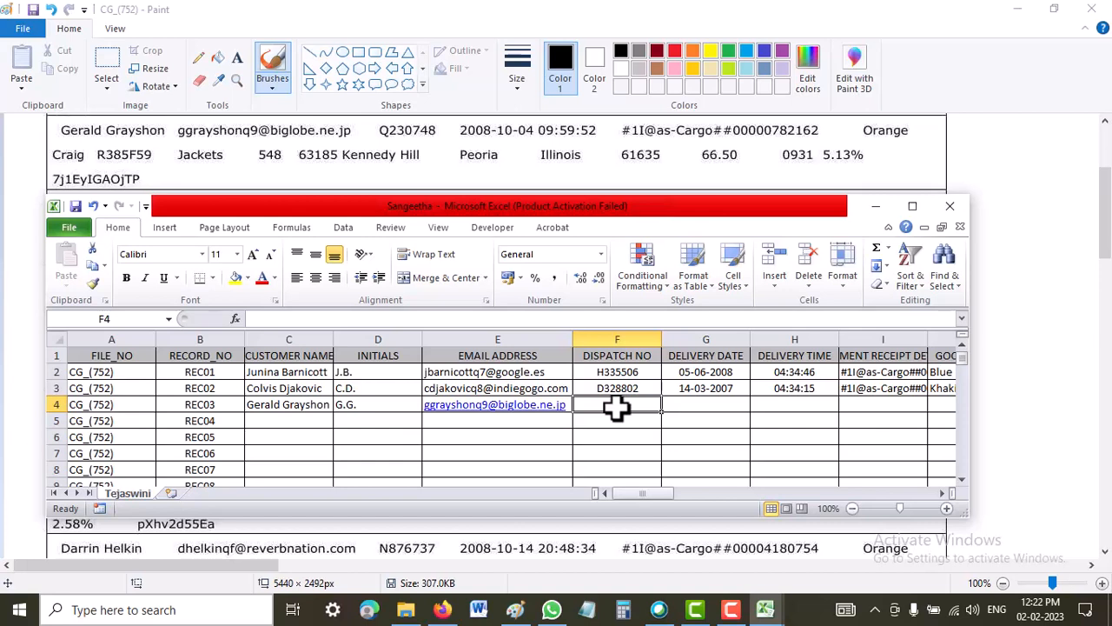
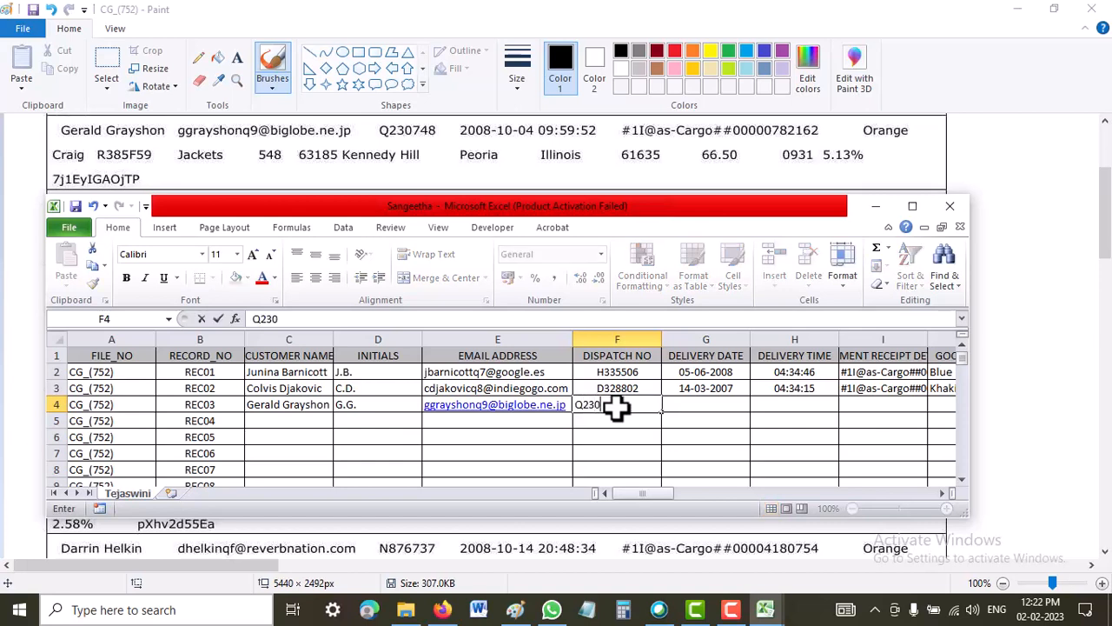
Enter the REC03 dispatch number from the image in cell F4.
{"action": "key", "text": "Tab"}
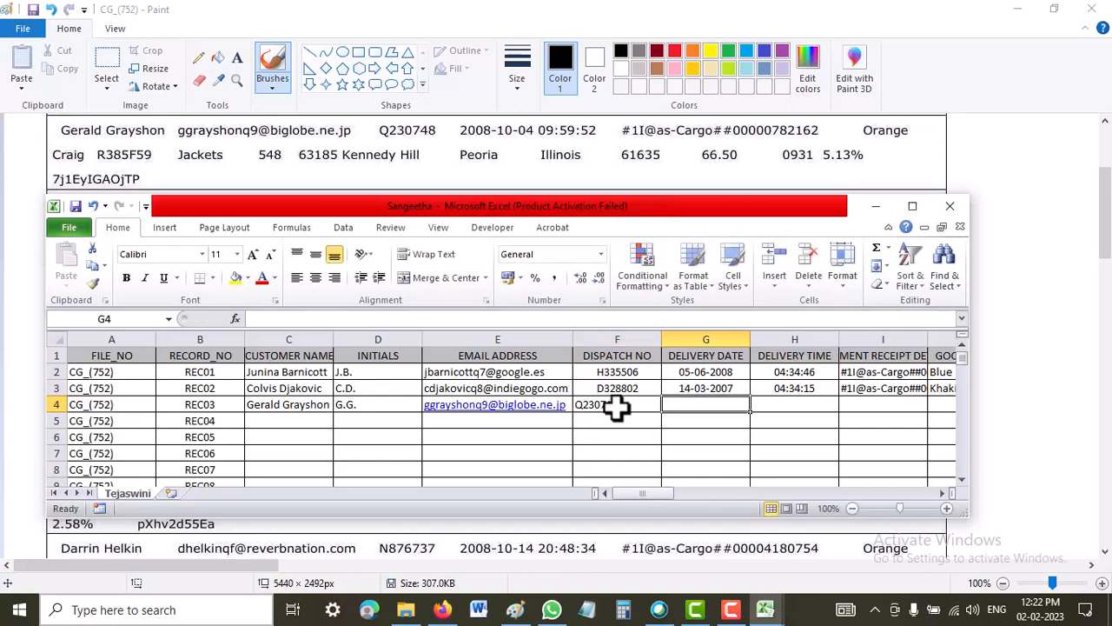
Enter the REC03 delivery date 2008-10-04 in cell G4.
{"action": "type", "text": "2008"}
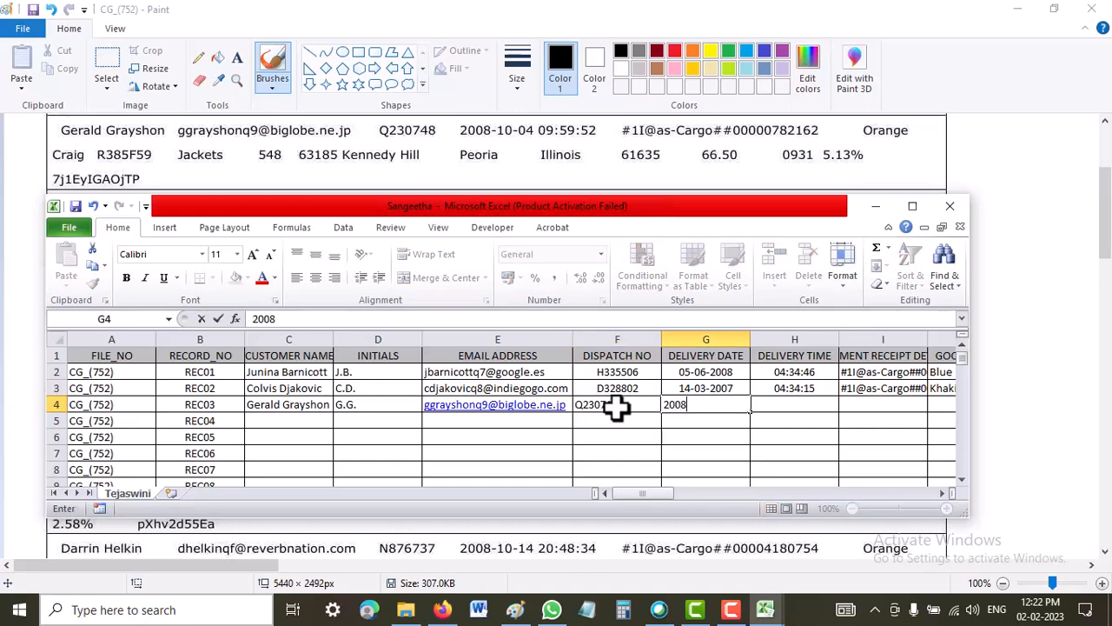
{"action": "type", "text": "-10-04"}
{"action": "key", "text": "Tab"}
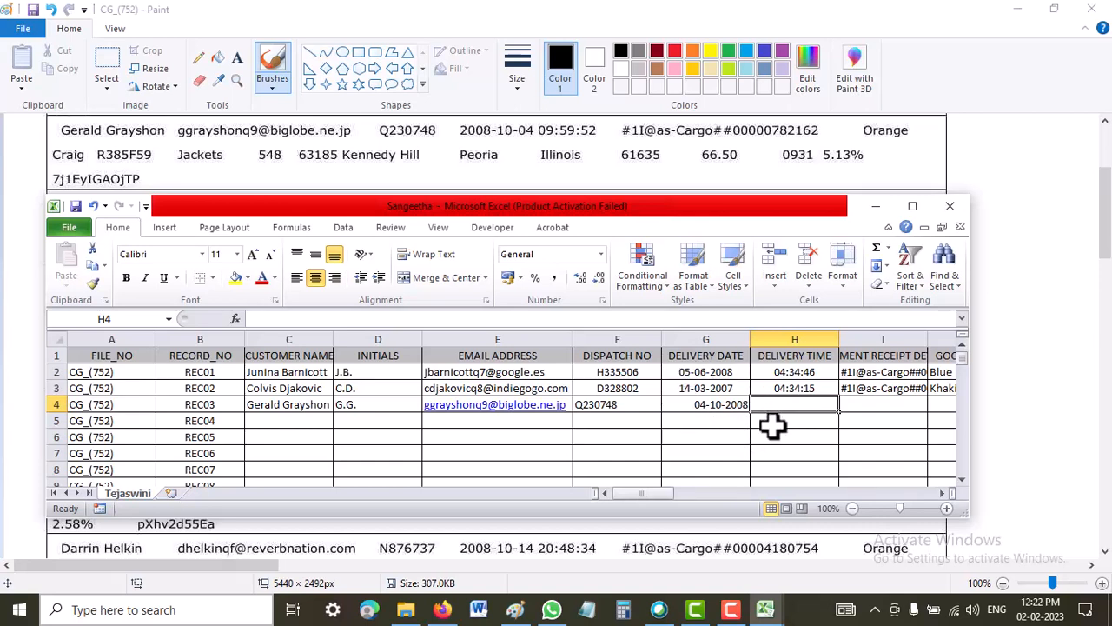
Enter the REC03 delivery time in cell H4 as 09:52:52.
{"action": "type", "text": "09"}
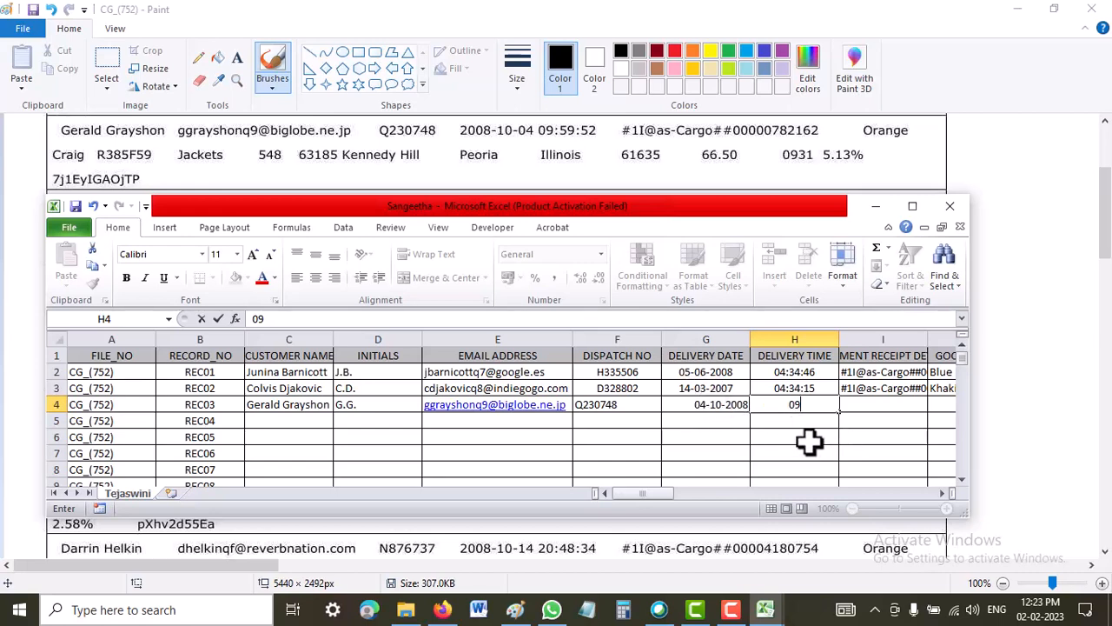
{"action": "type", "text": ":52"}
{"action": "key", "text": "BackSpace"}
{"action": "type", "text": "("}
{"action": "type", "text": ":"}
{"action": "type", "text": "52"}
{"action": "key", "text": "BackSpace"}
{"action": "key", "text": "BackSpace"}
{"action": "key", "text": "BackSpace"}
{"action": "key", "text": "BackSpace"}
{"action": "type", "text": "2:52"}
{"action": "key", "text": "Tab"}
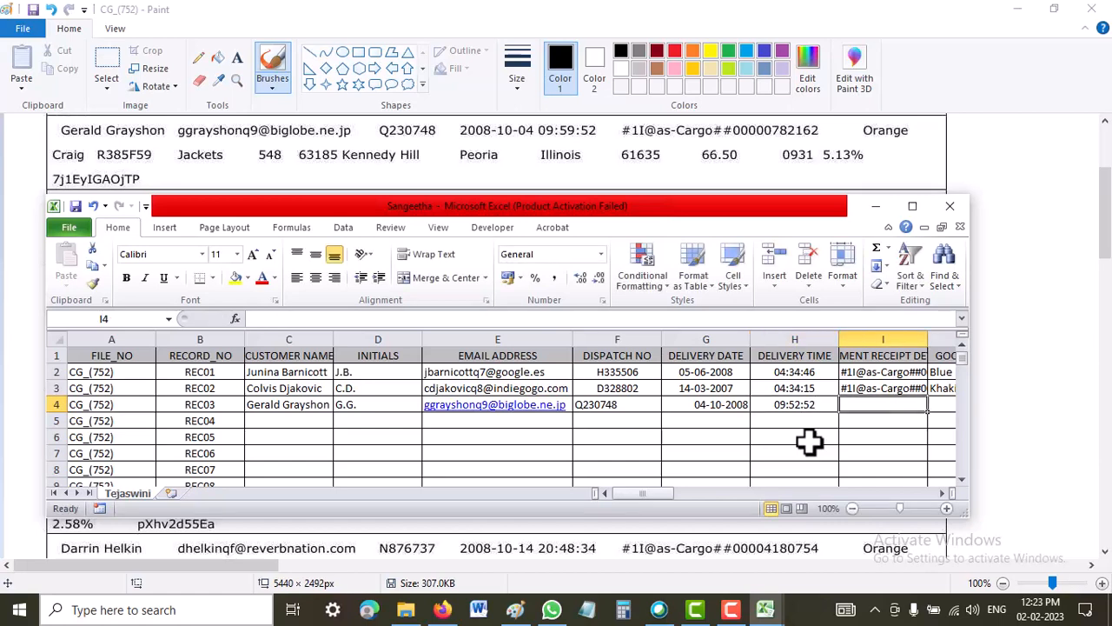
Copy the REC02 payment receipt detail into cell I4 as values and widen column I to show the full entries.
{"action": "left_click", "coordinate": [905, 389]}
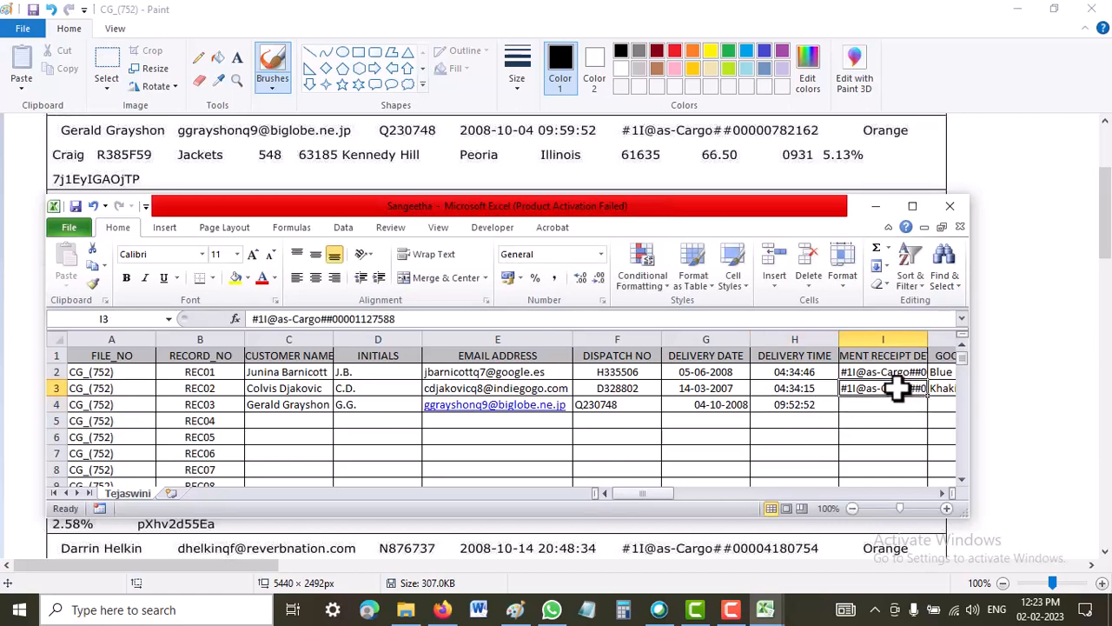
{"action": "right_click", "coordinate": [904, 389]}
{"action": "left_click", "coordinate": [937, 129]}
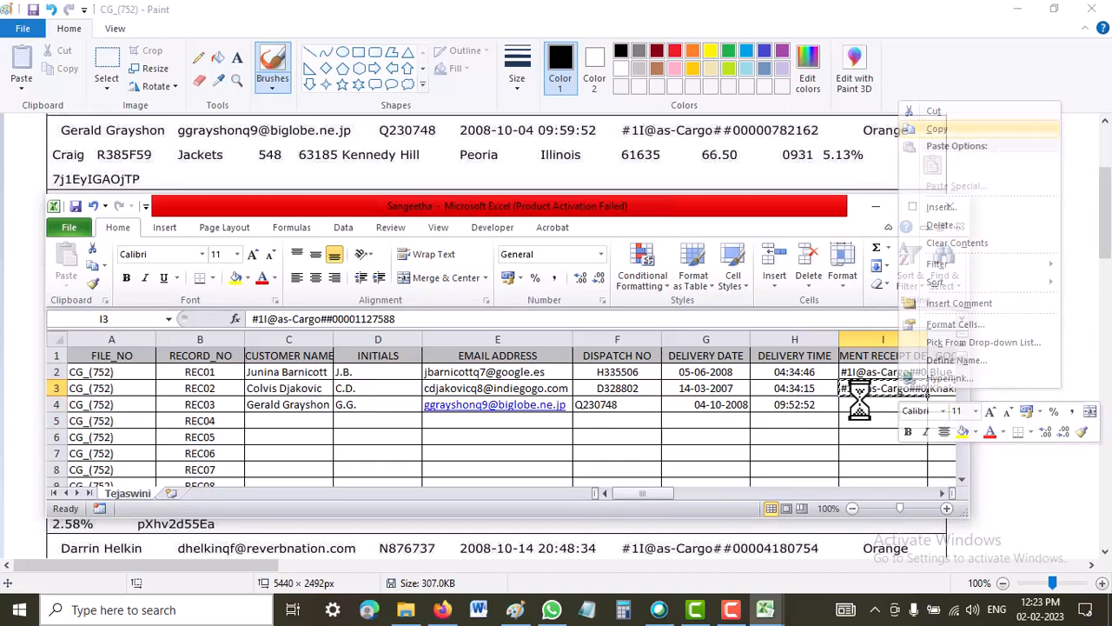
{"action": "left_click", "coordinate": [856, 406]}
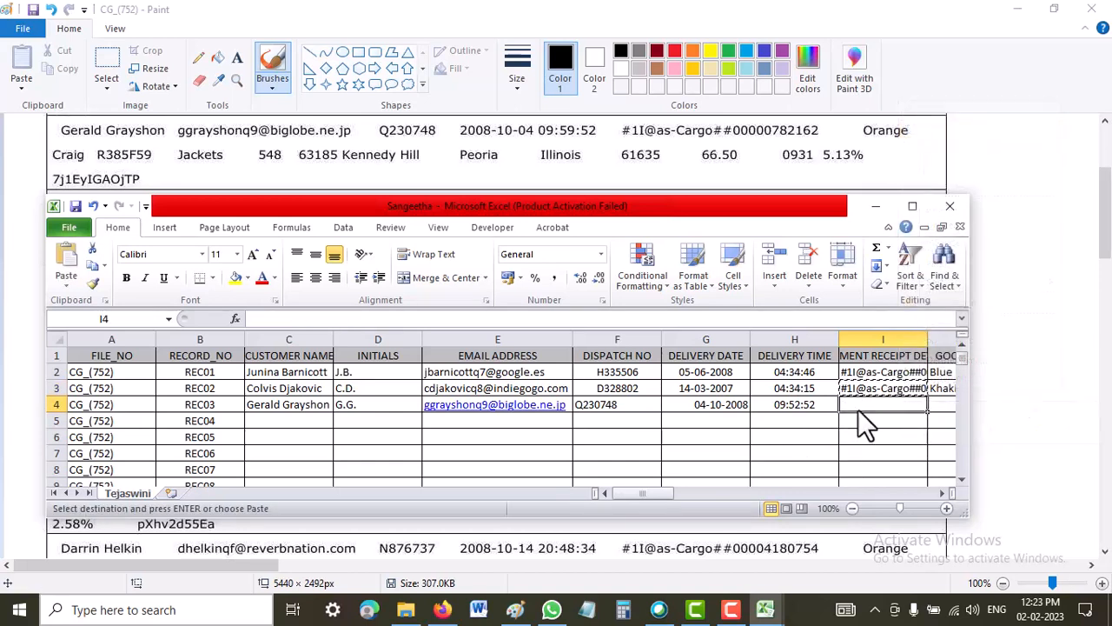
{"action": "right_click", "coordinate": [856, 406]}
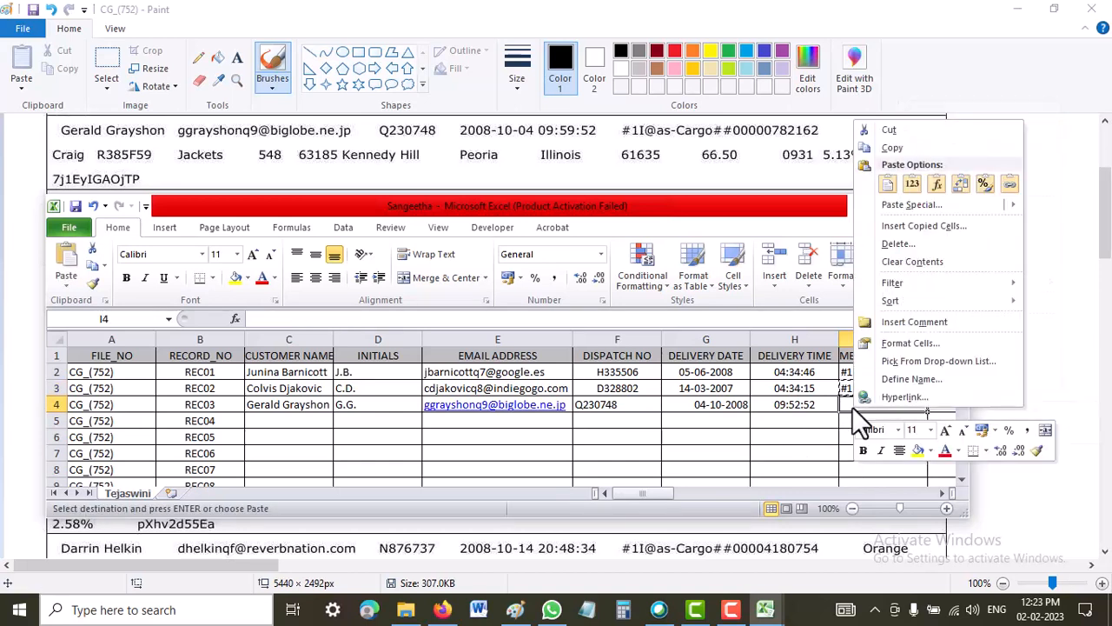
{"action": "left_click", "coordinate": [915, 179]}
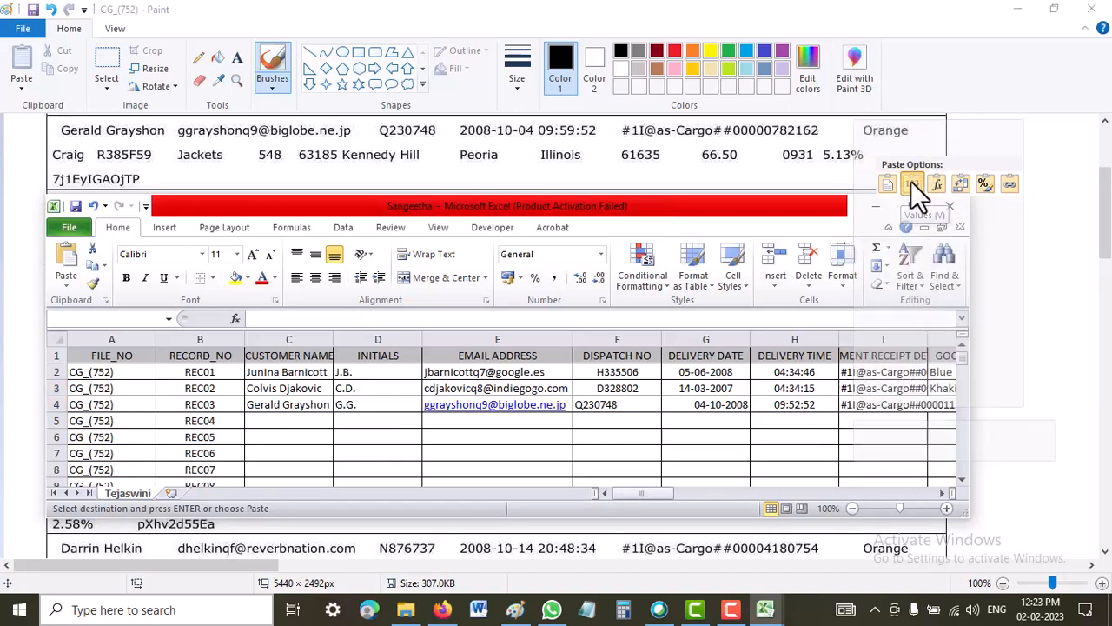
{"action": "left_click", "coordinate": [942, 493]}
{"action": "left_click", "coordinate": [942, 492]}
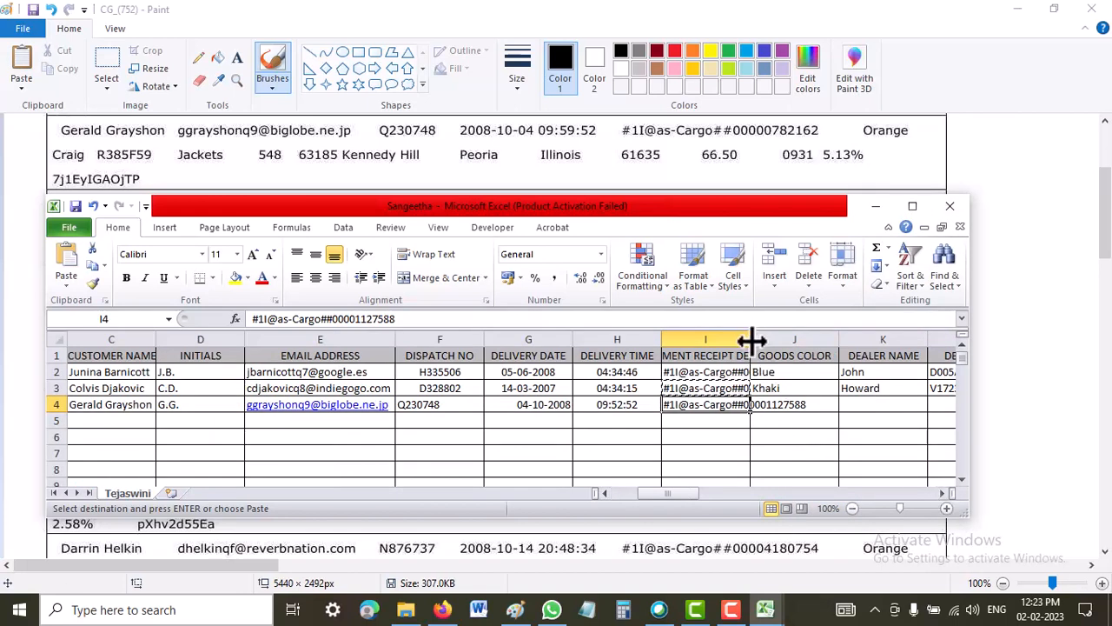
{"action": "left_click_drag", "start_coordinate": [751, 339], "coordinate": [818, 348]}
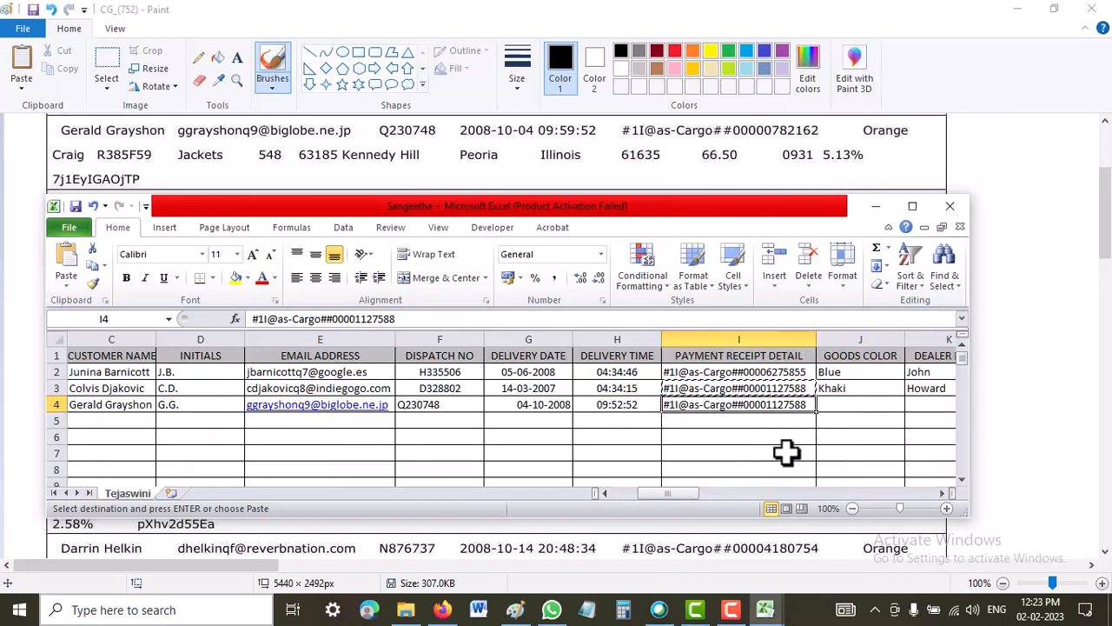
Replace the ending digits of the receipt detail in I4 with those of the third record in the image.
{"action": "double_click", "coordinate": [806, 407]}
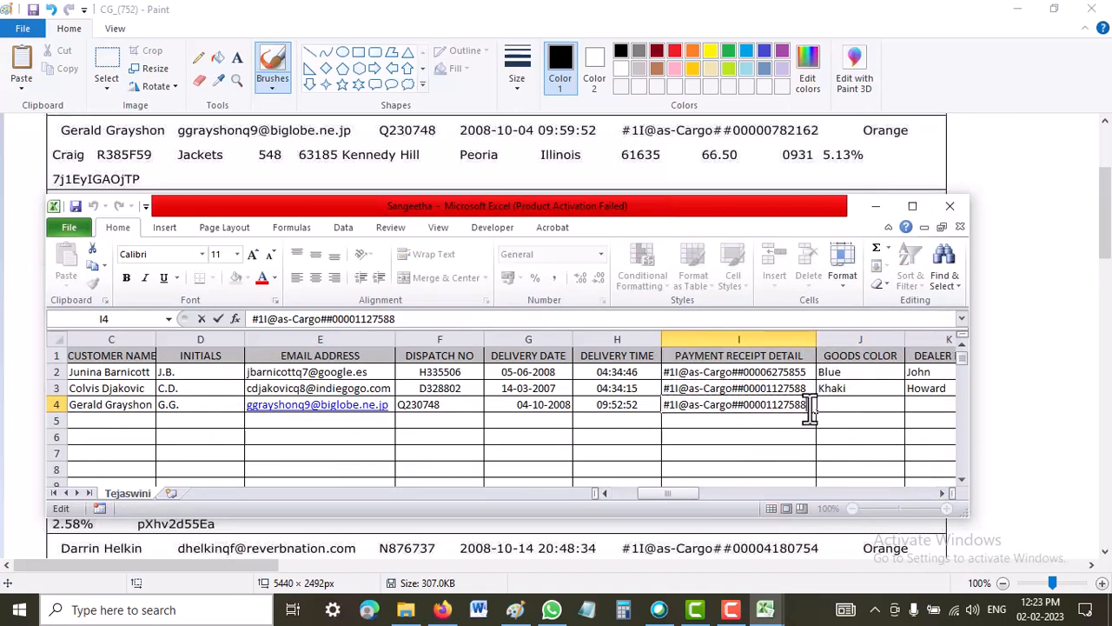
{"action": "key", "text": "BackSpace"}
{"action": "key", "text": "BackSpace"}
{"action": "key", "text": "BackSpace"}
{"action": "key", "text": "BackSpace"}
{"action": "key", "text": "BackSpace"}
{"action": "key", "text": "BackSpace"}
{"action": "key", "text": "BackSpace"}
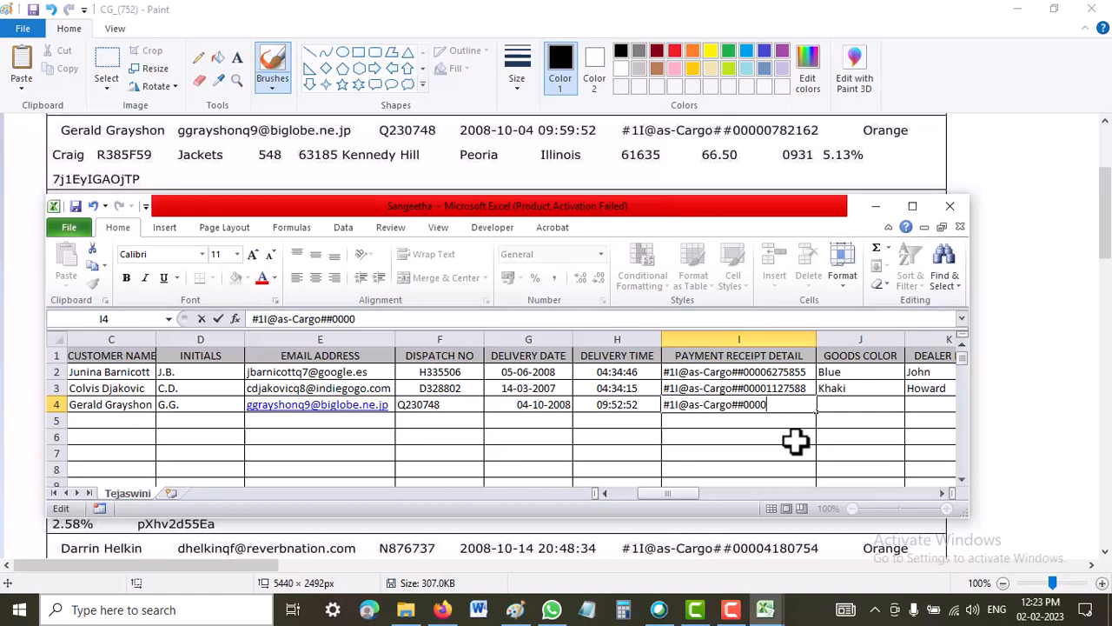
{"action": "type", "text": "0782162"}
{"action": "key", "text": "Tab"}
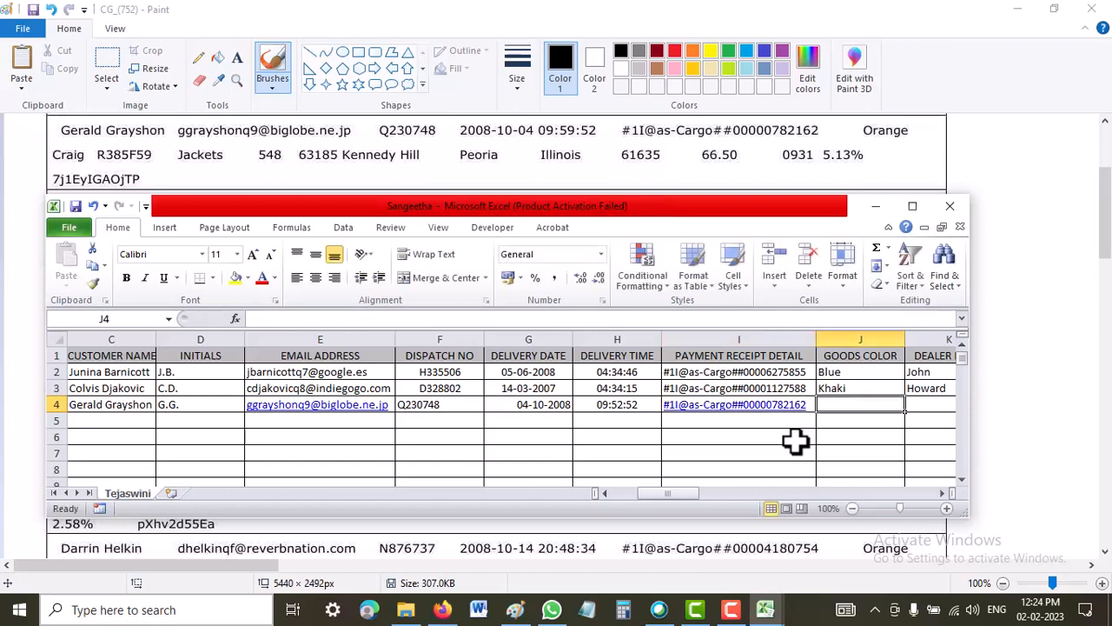
Enter Orange as the REC03 goods color in J4 and the dealer's name in K4.
{"action": "type", "text": "Orange"}
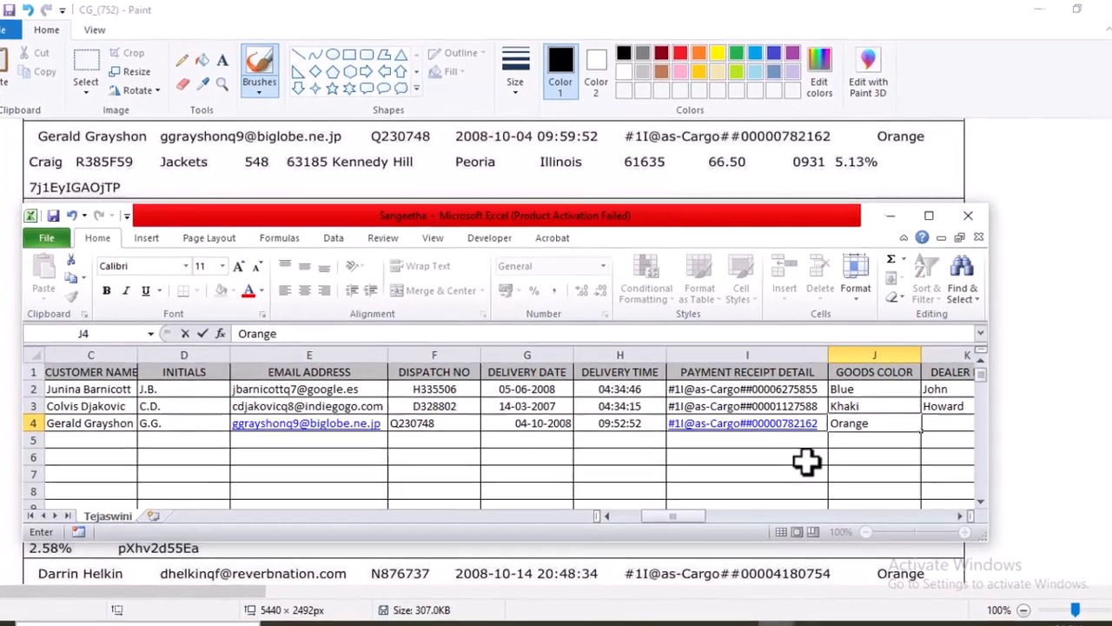
{"action": "key", "text": "Tab"}
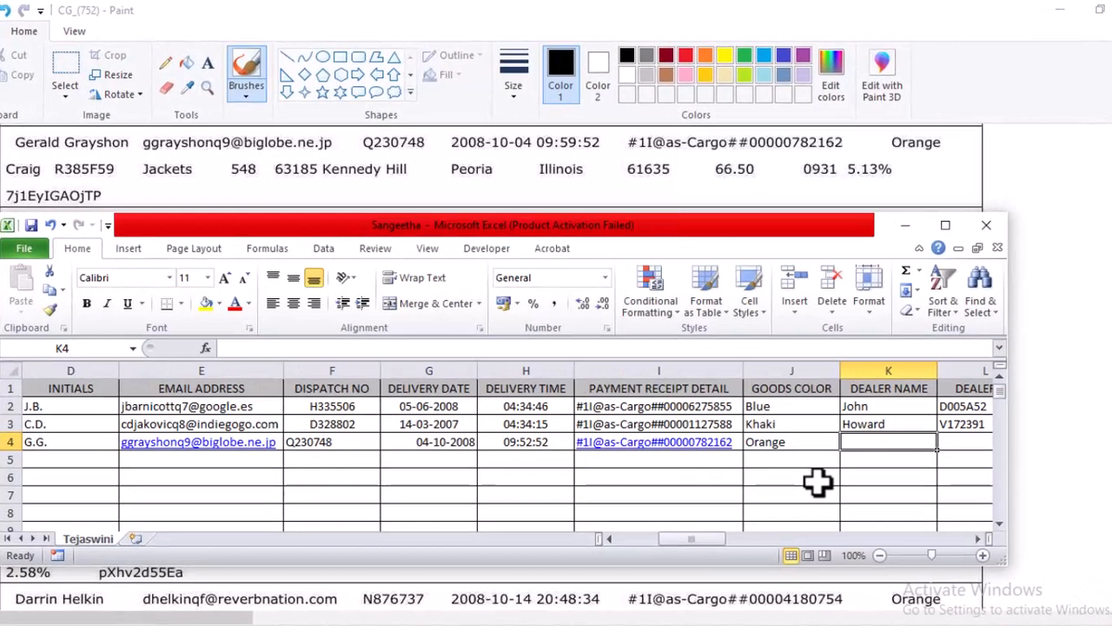
{"action": "type", "text": "Craig"}
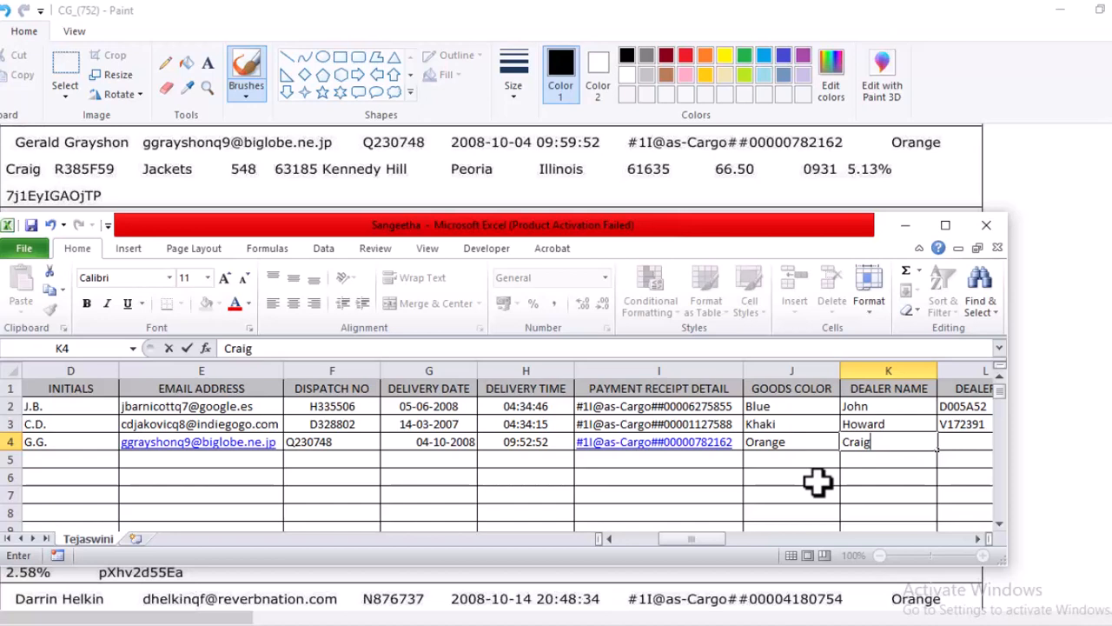
{"action": "key", "text": "Tab"}
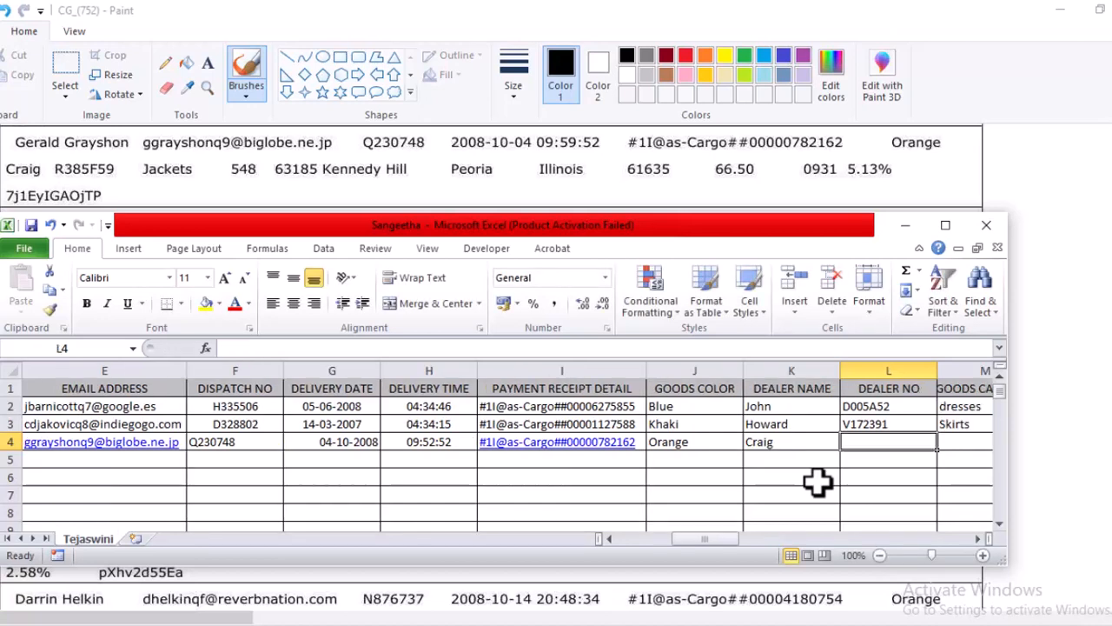
Enter the REC03 dealer number from the image in cell L4.
{"action": "type", "text": "R3"}
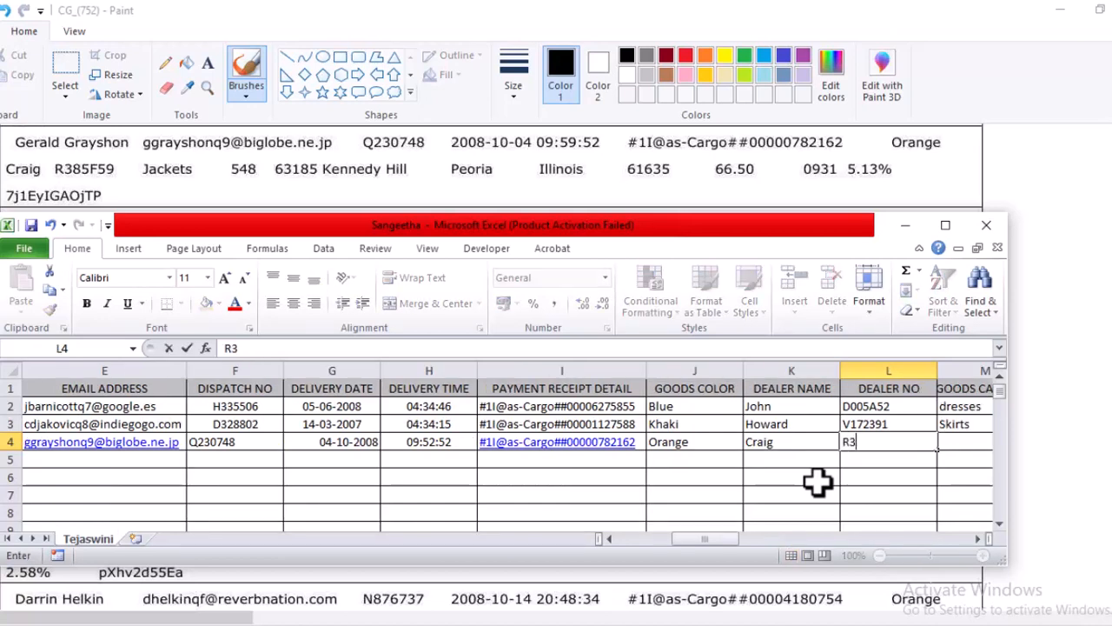
{"action": "type", "text": "85F59"}
{"action": "key", "text": "Tab"}
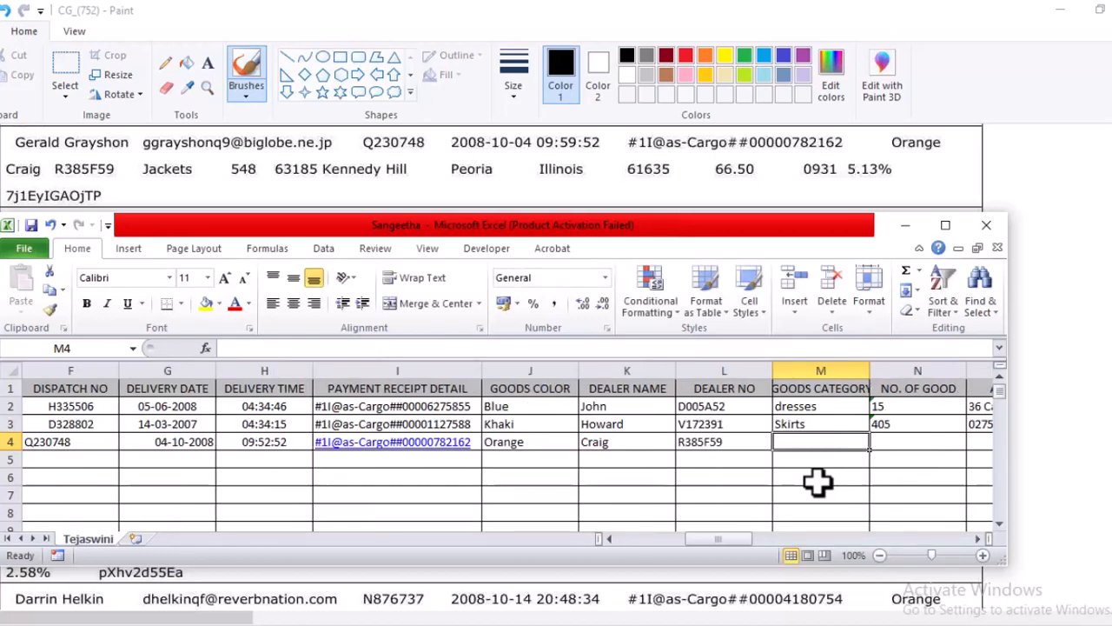
Enter Jackets as the REC03 goods category in M4 and 548 as the number of goods in N4.
{"action": "type", "text": "Jackets"}
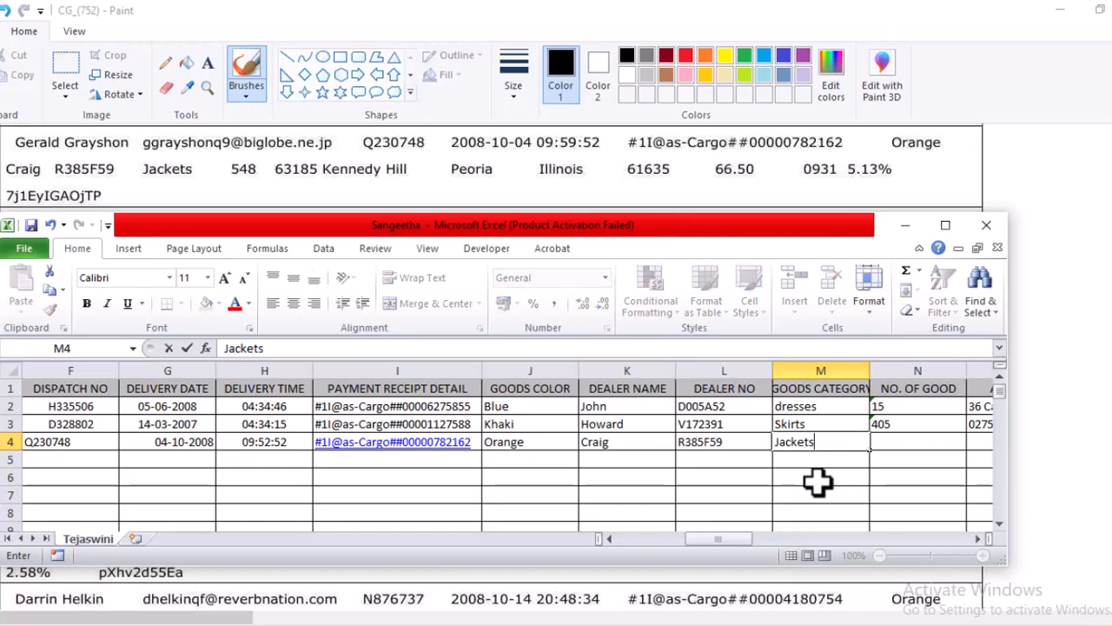
{"action": "key", "text": "Tab"}
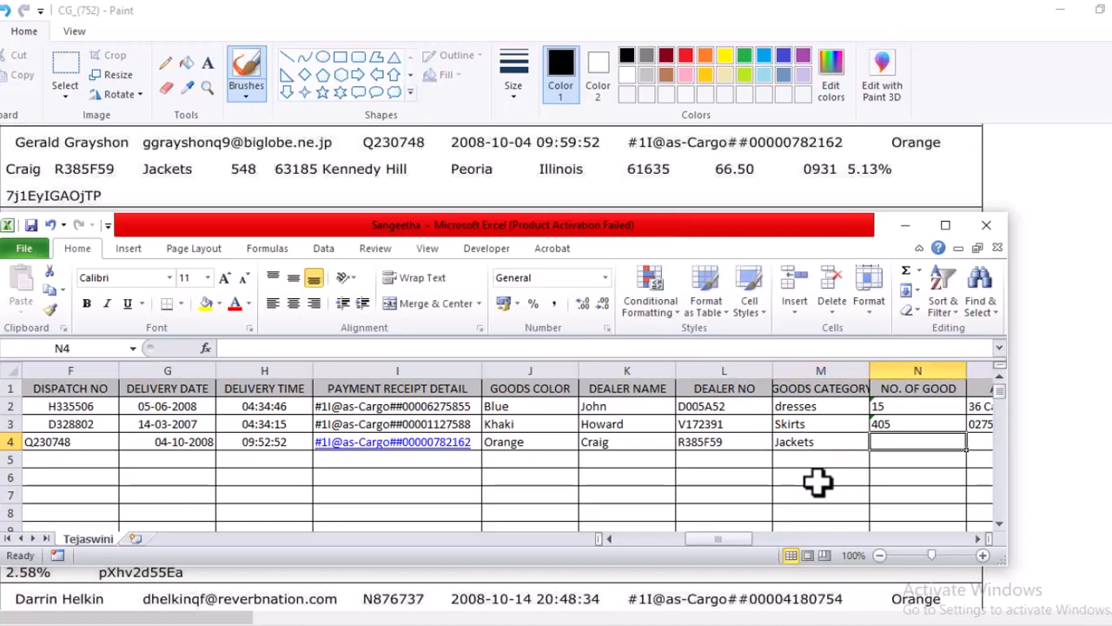
{"action": "type", "text": "548"}
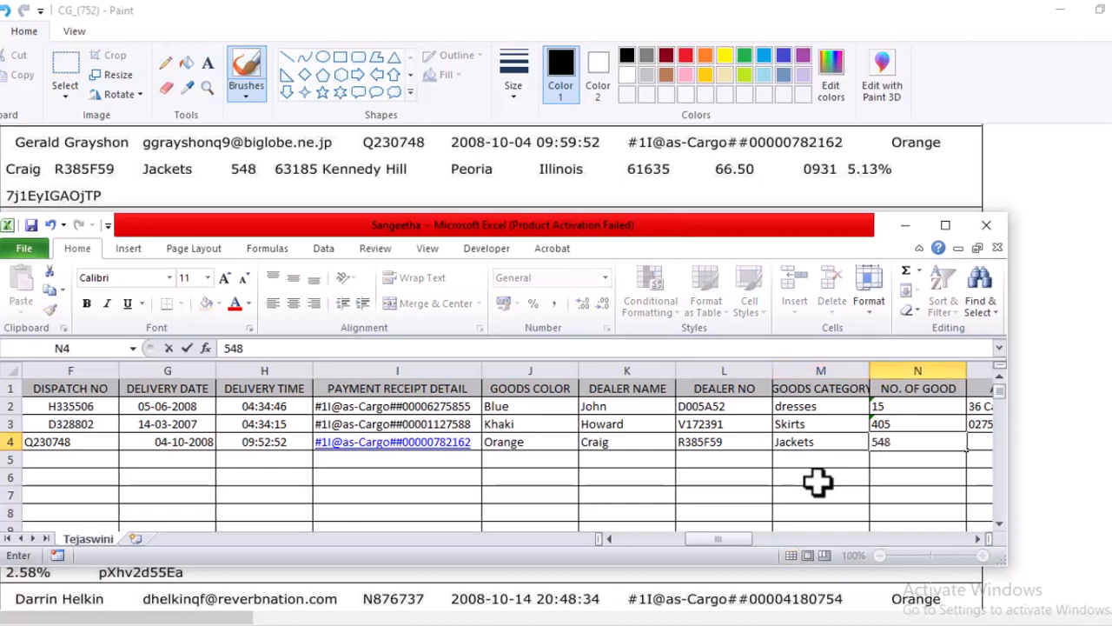
{"action": "key", "text": "Tab"}
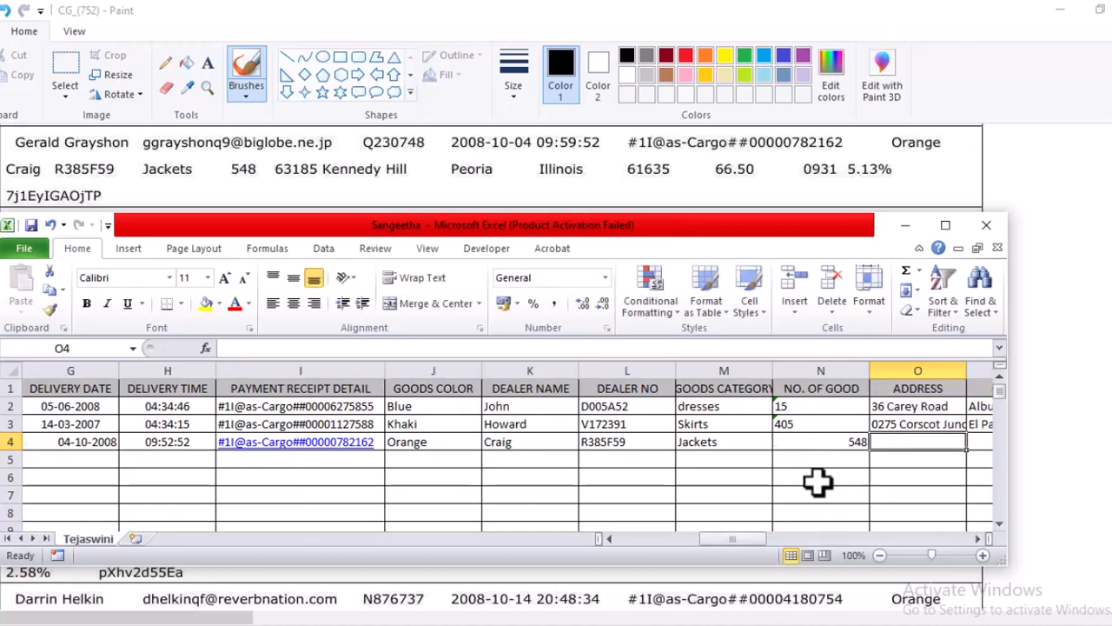
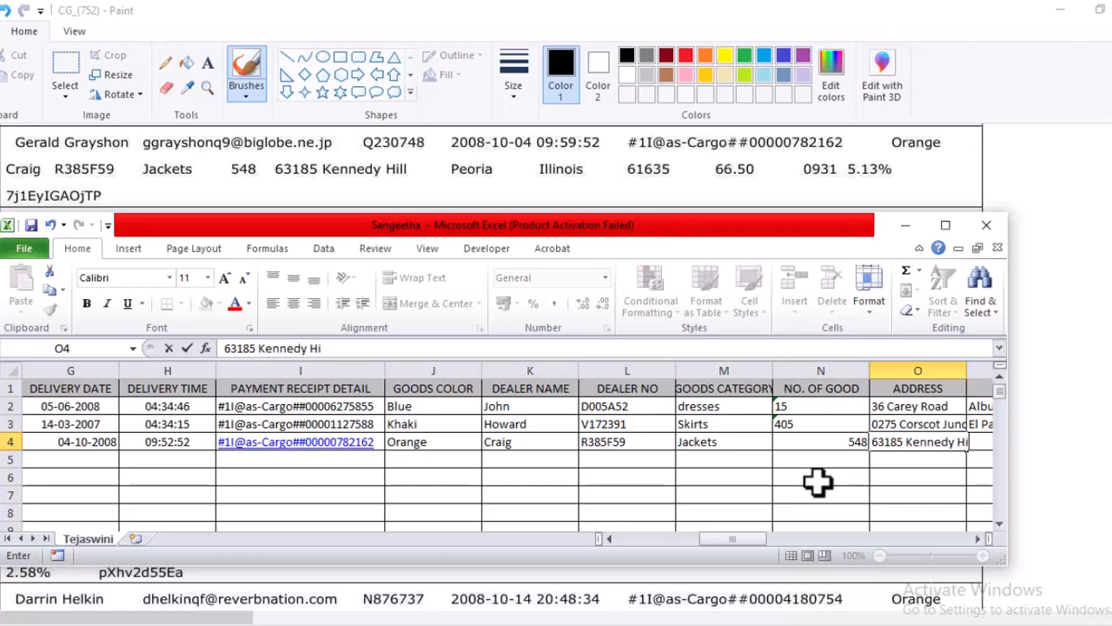
Enter the REC03 street address in cell O4 and widen the ADDRESS column to fit the full addresses.
{"action": "key", "text": "Tab"}
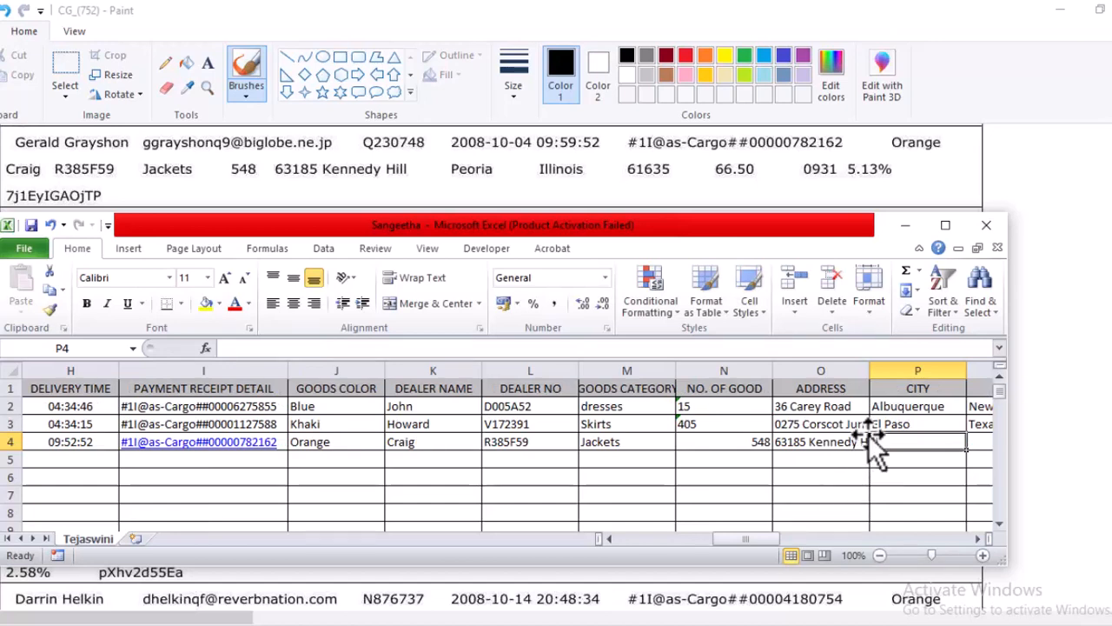
{"action": "left_click_drag", "start_coordinate": [869, 368], "coordinate": [901, 369]}
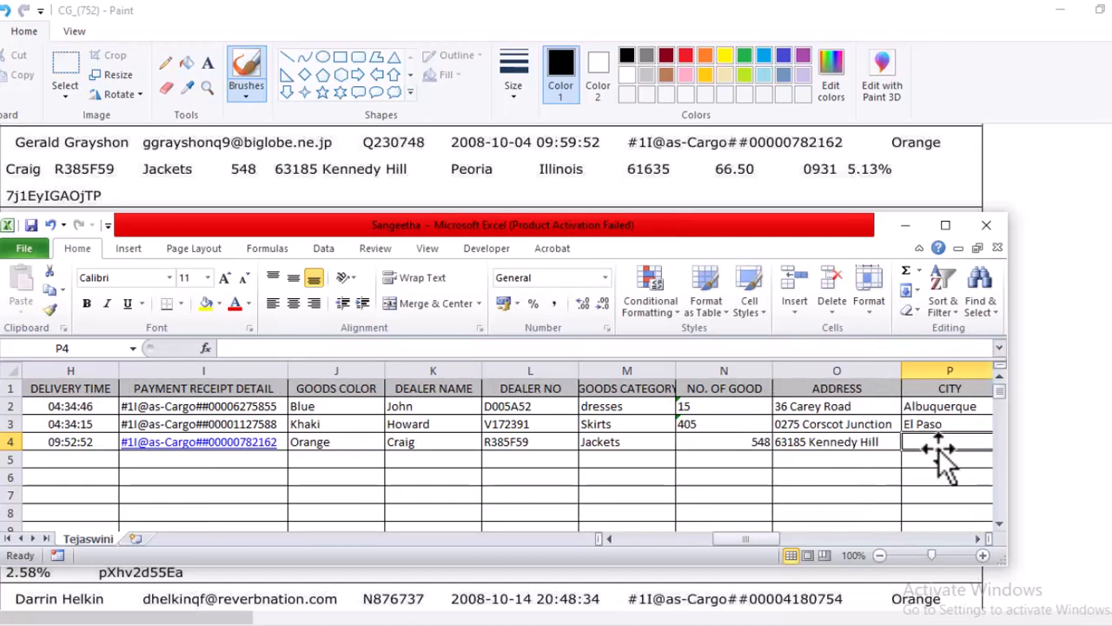
Enter the REC03 city in cell P4.
{"action": "type", "text": "Peror"}
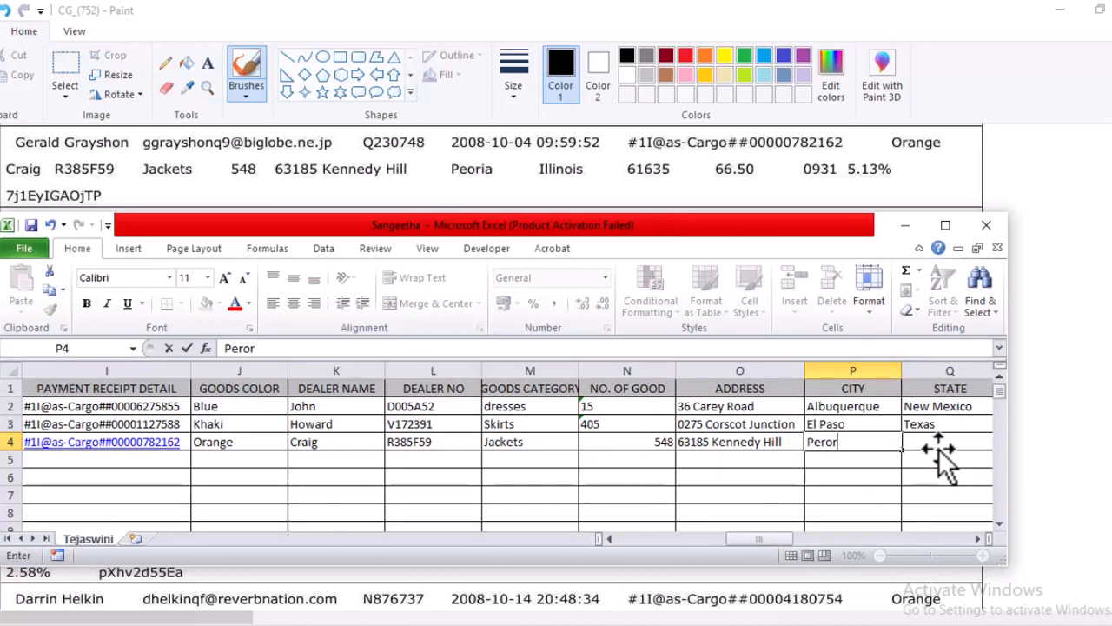
{"action": "type", "text": "ia"}
{"action": "key", "text": "Tab"}
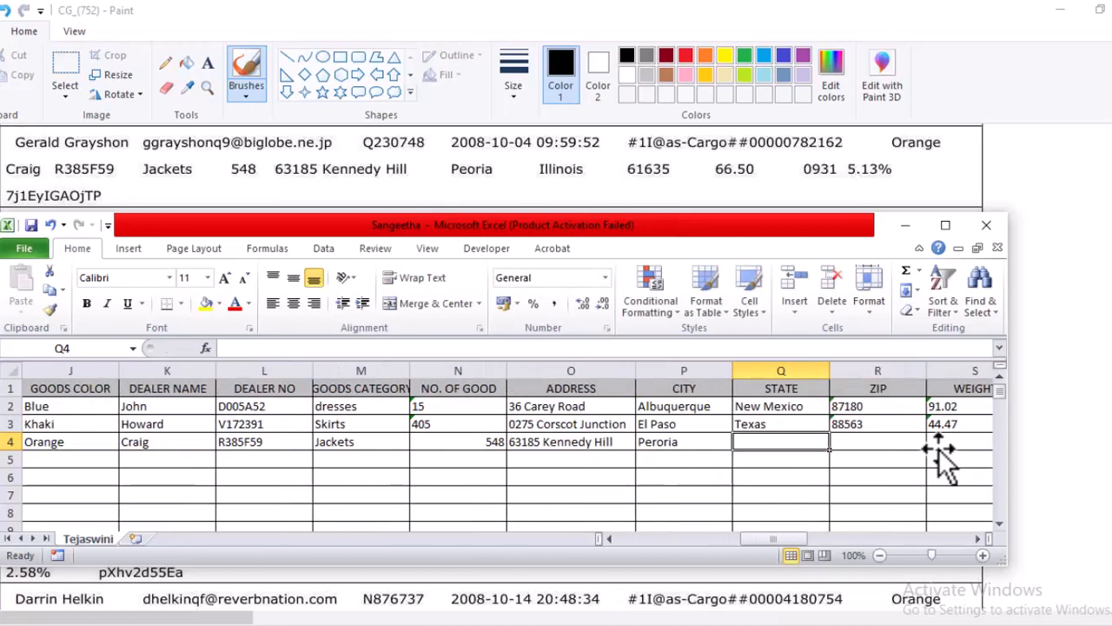
Enter Illinois as the REC03 state in cell Q4.
{"action": "type", "text": "Illi"}
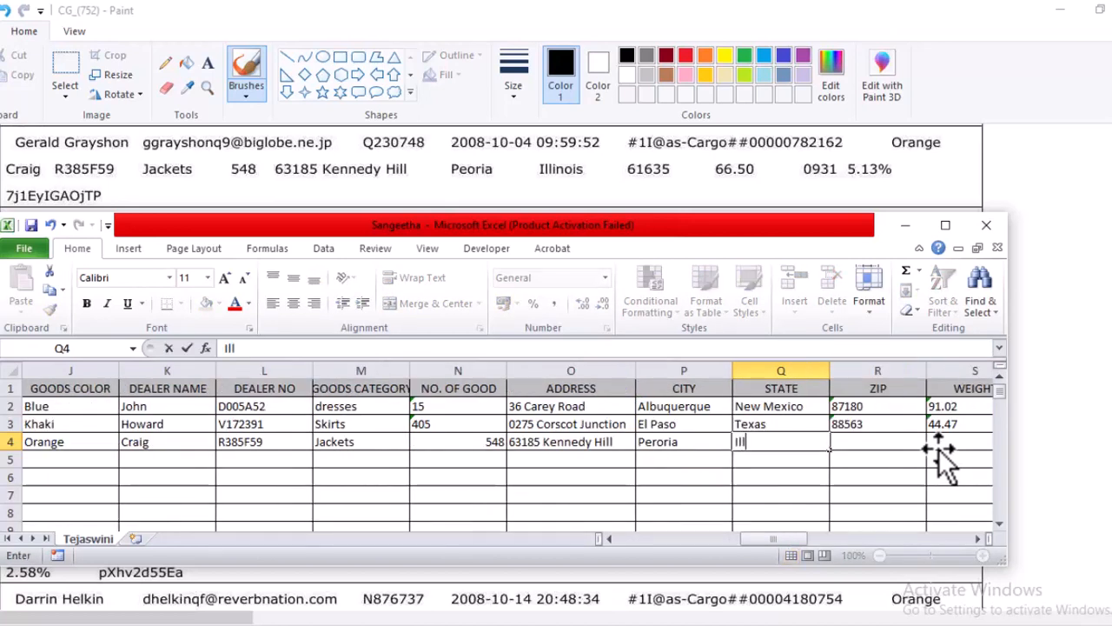
{"action": "type", "text": "onis"}
{"action": "key", "text": "BackSpace"}
{"action": "key", "text": "BackSpace"}
{"action": "key", "text": "BackSpace"}
{"action": "key", "text": "BackSpace"}
{"action": "type", "text": "nois"}
{"action": "key", "text": "Tab"}
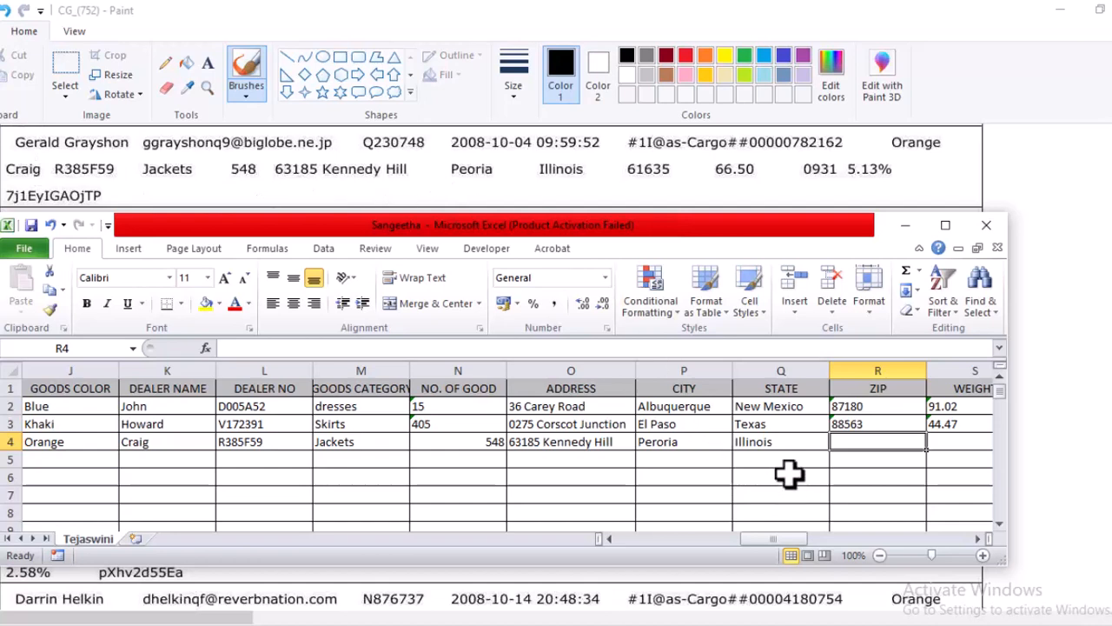
Enter the REC03 ZIP code from the image in cell R4.
{"action": "type", "text": "61"}
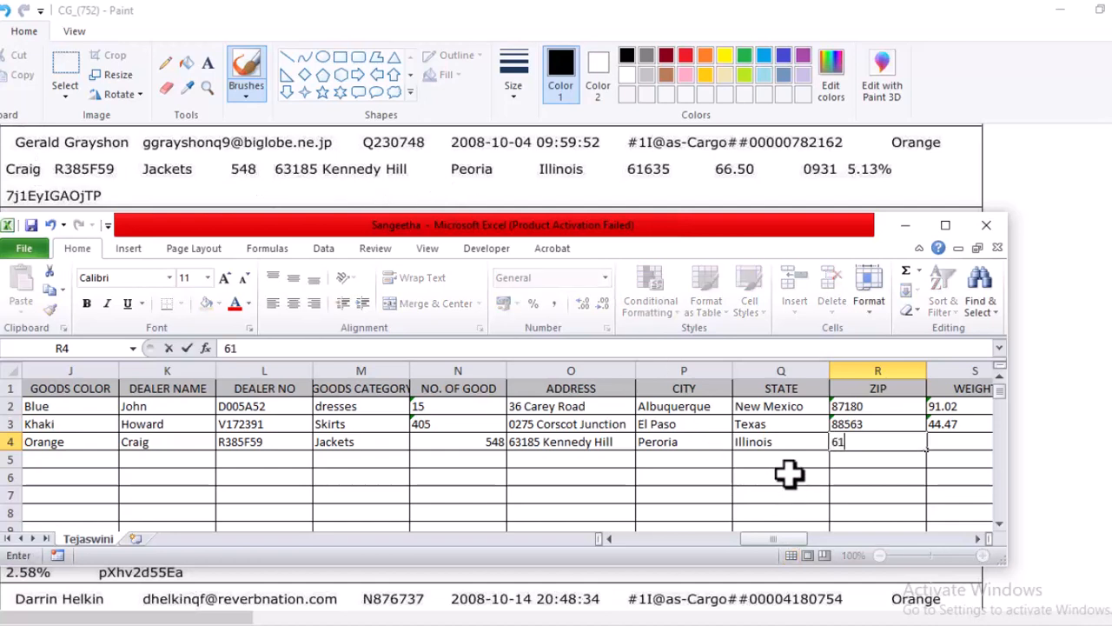
{"action": "type", "text": "635"}
{"action": "key", "text": "Tab"}
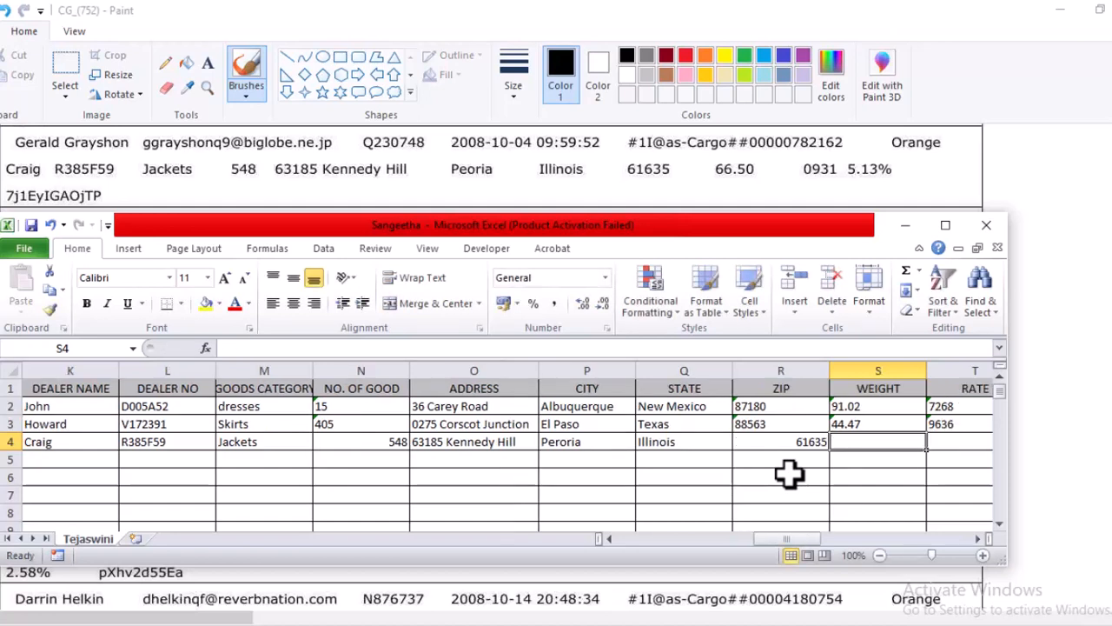
Enter 66.50 as the REC03 weight in cell S4 and 0931 as the rate in T4.
{"action": "type", "text": "660"}
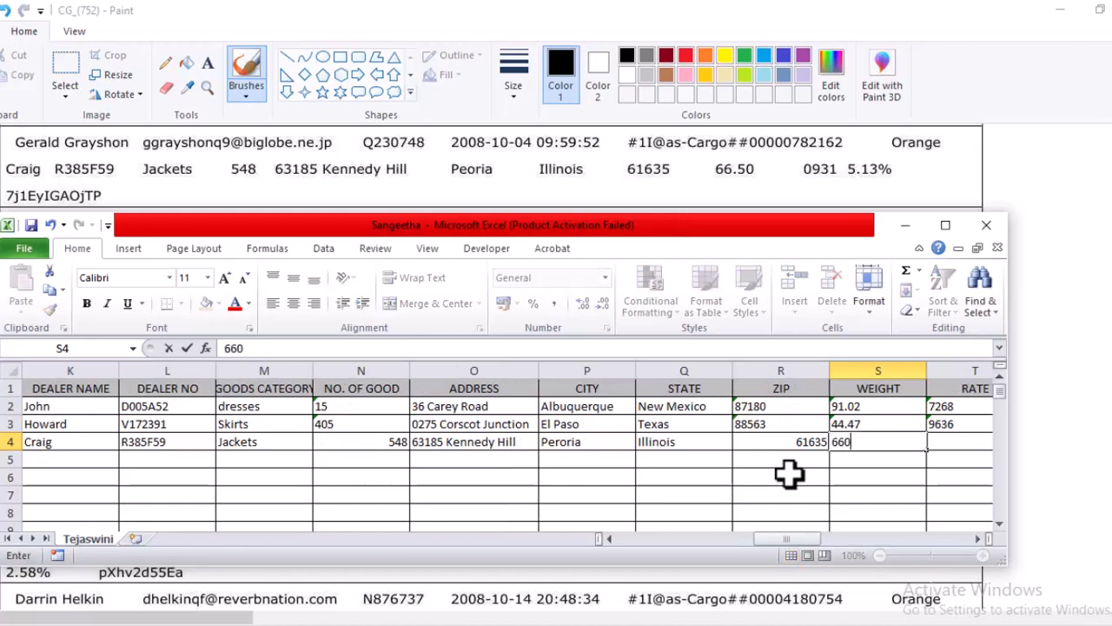
{"action": "key", "text": "BackSpace"}
{"action": "type", "text": ".50"}
{"action": "key", "text": "Tab"}
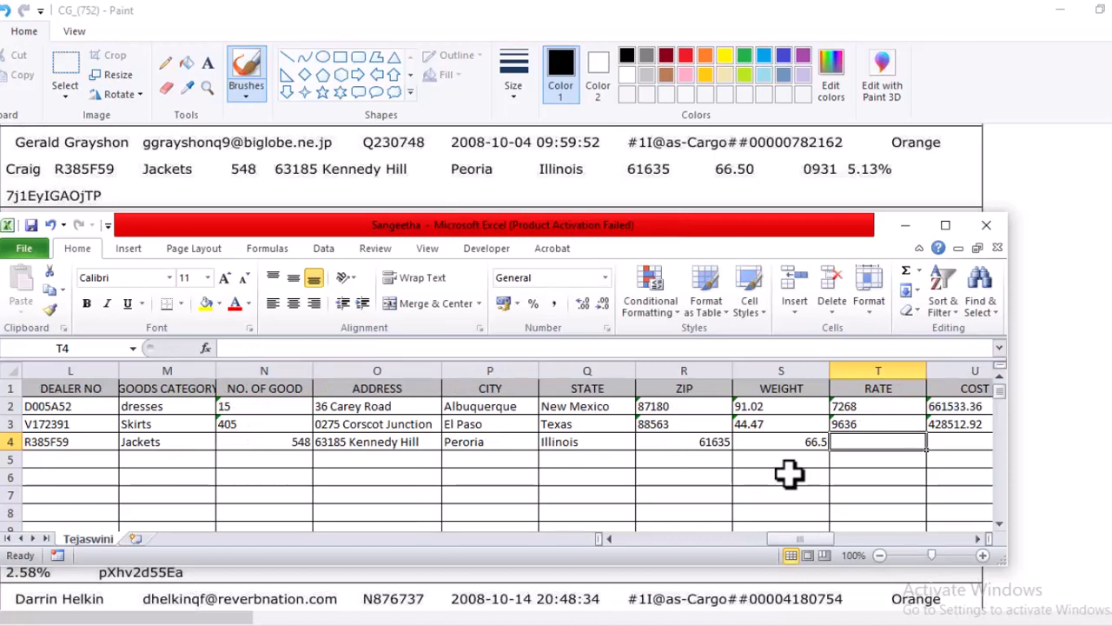
{"action": "type", "text": "0931"}
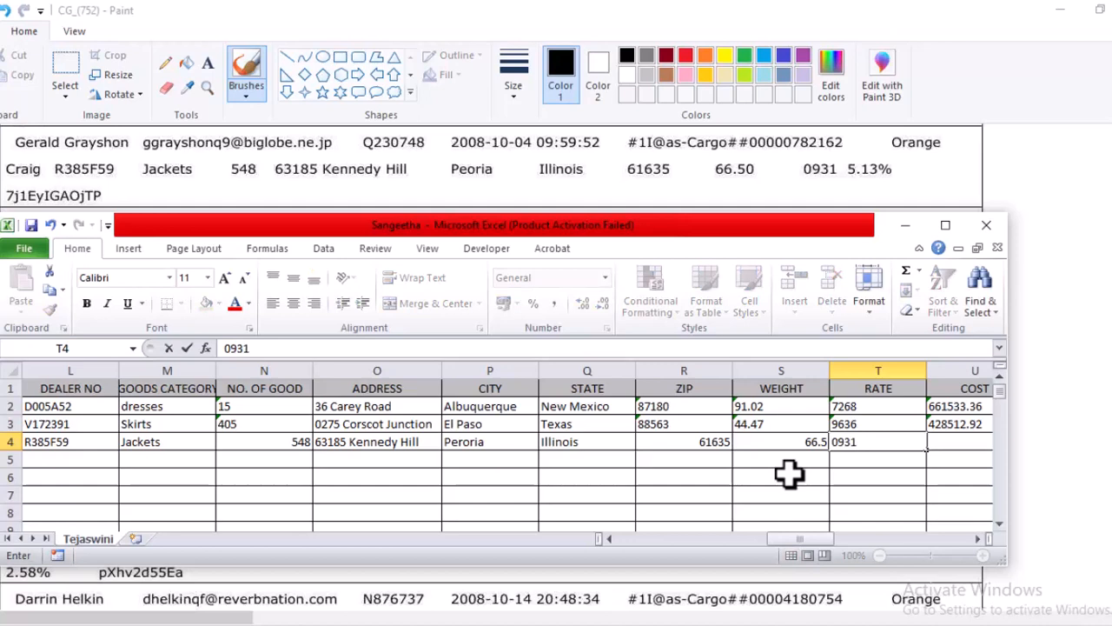
{"action": "key", "text": "Tab"}
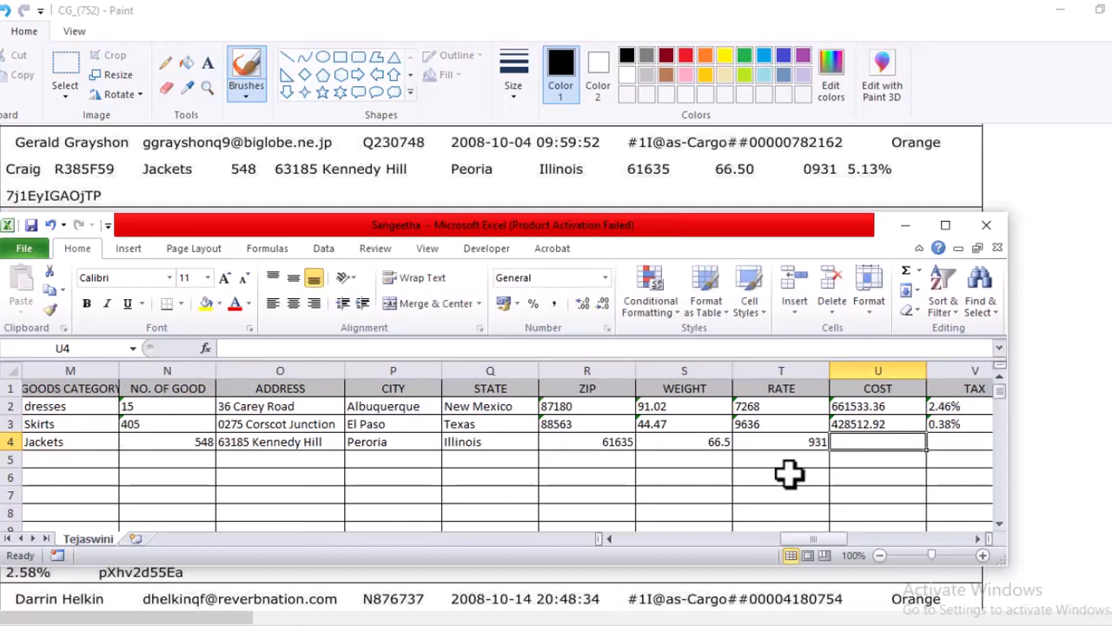
Leave the cost in U4 empty and enter 5.13% as the REC03 tax in cell V4.
{"action": "key", "text": "Tab"}
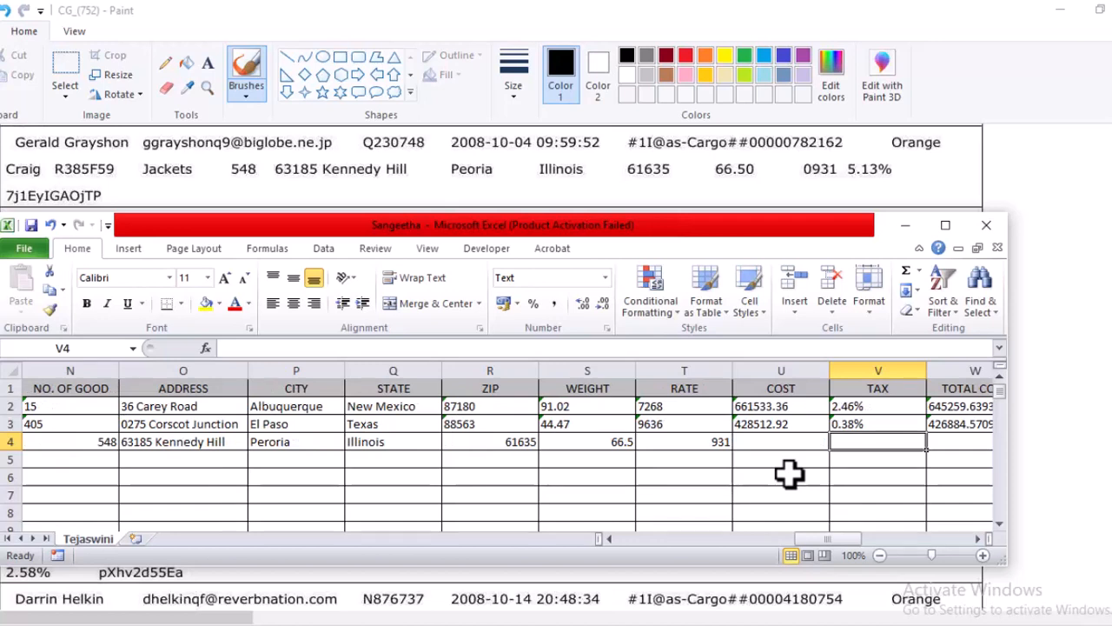
{"action": "type", "text": "5.13"}
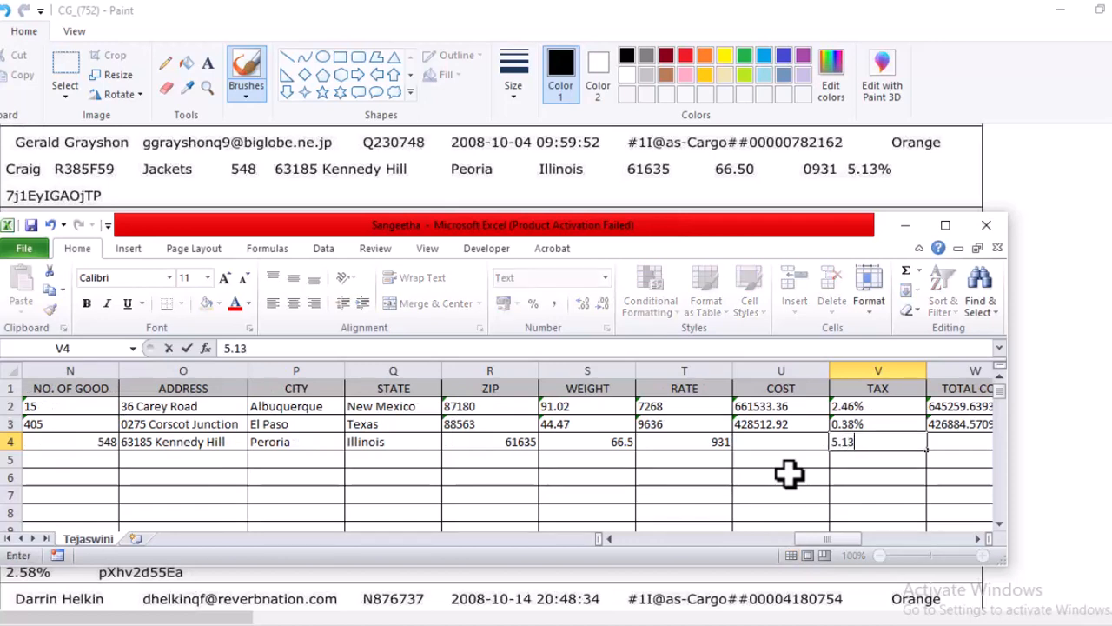
{"action": "type", "text": "%"}
{"action": "key", "text": "Tab"}
{"action": "key", "text": "Tab"}
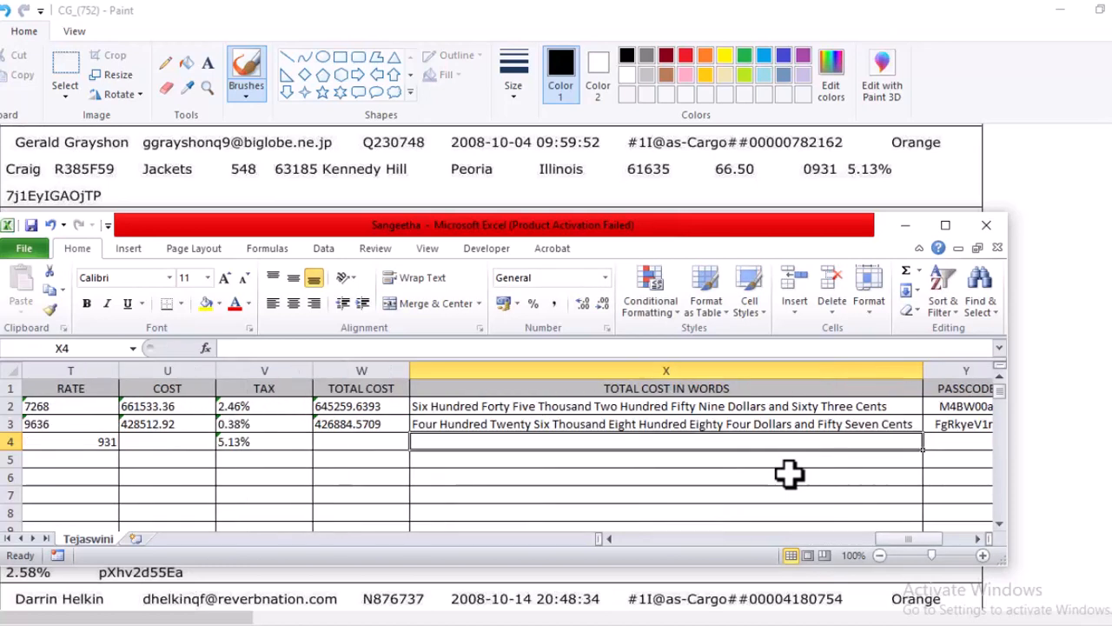
Leave both total cost cells empty and enter the REC03 passcode from the image in cell Y4.
{"action": "key", "text": "Tab"}
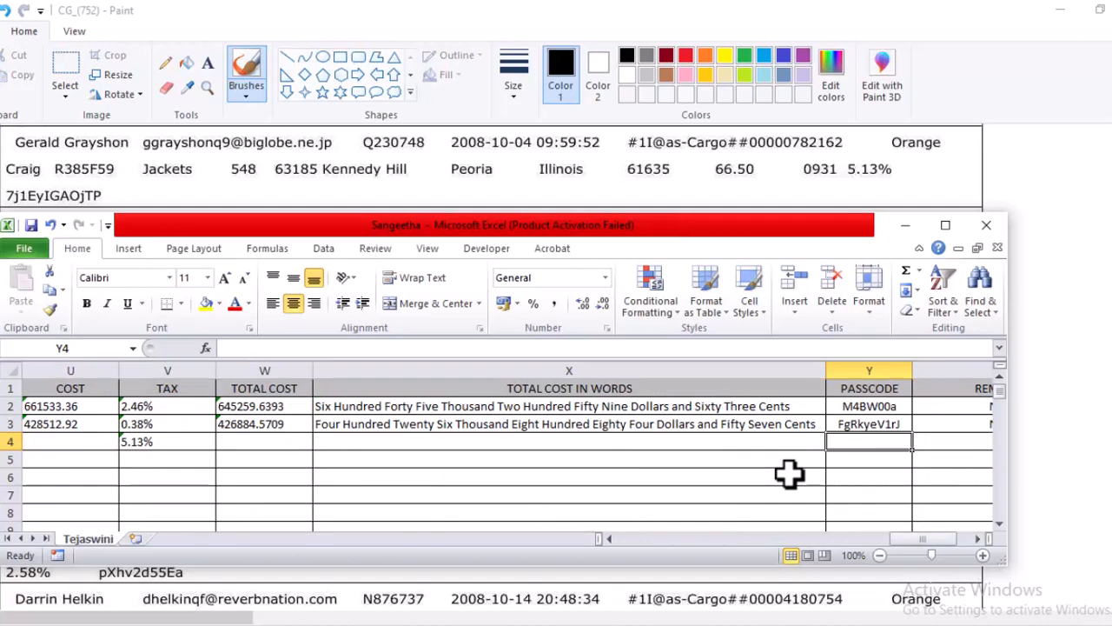
{"action": "type", "text": "7"}
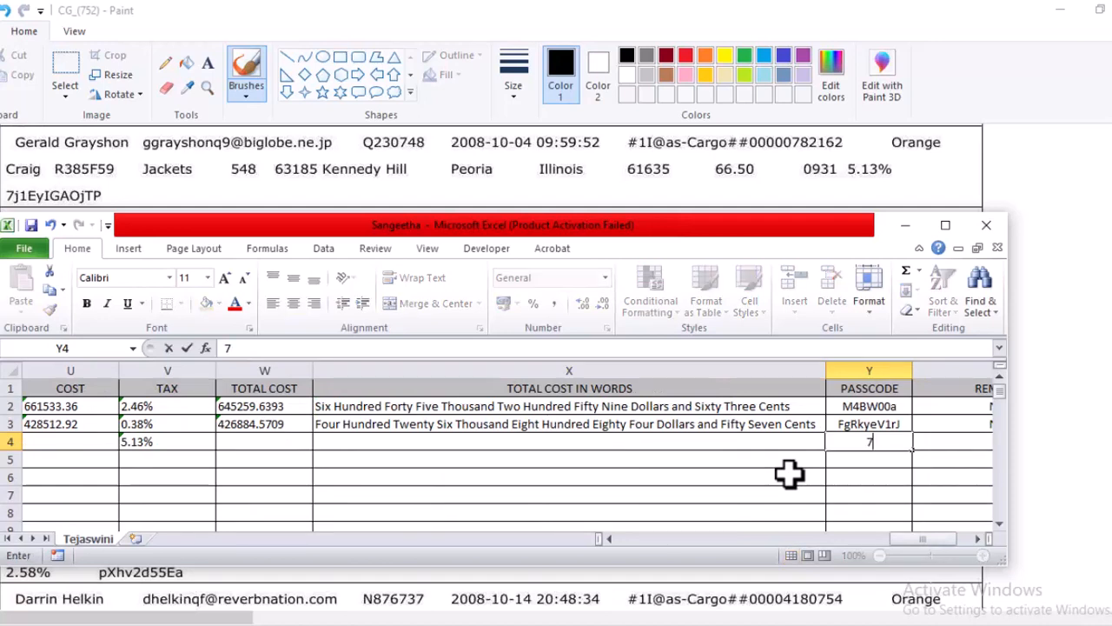
{"action": "type", "text": "j1EyIA"}
{"action": "type", "text": "O"}
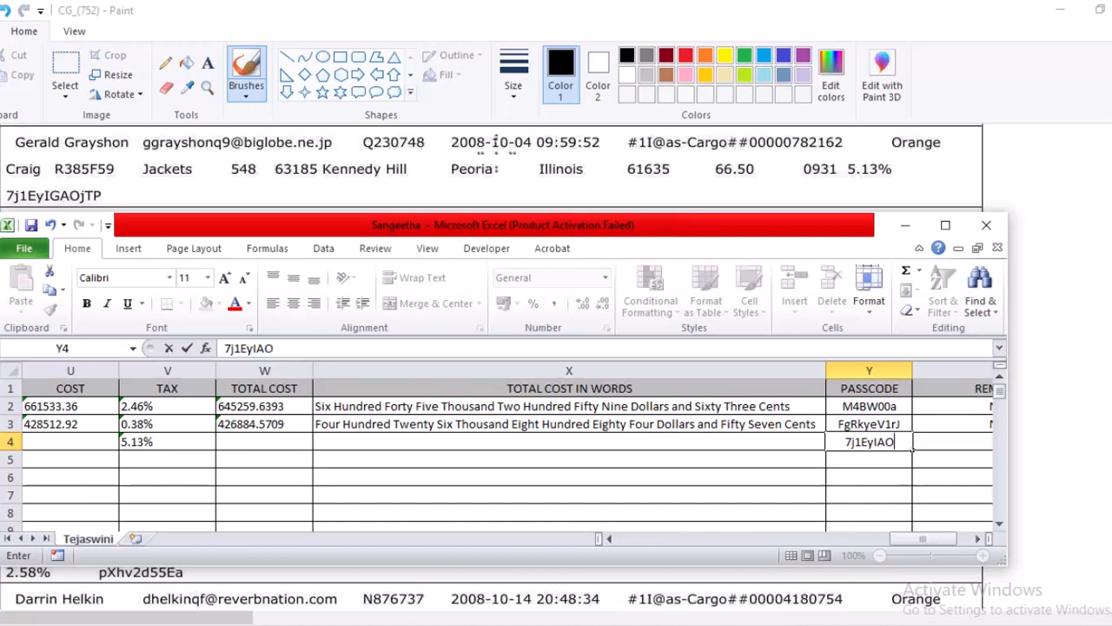
{"action": "left_click", "coordinate": [502, 152]}
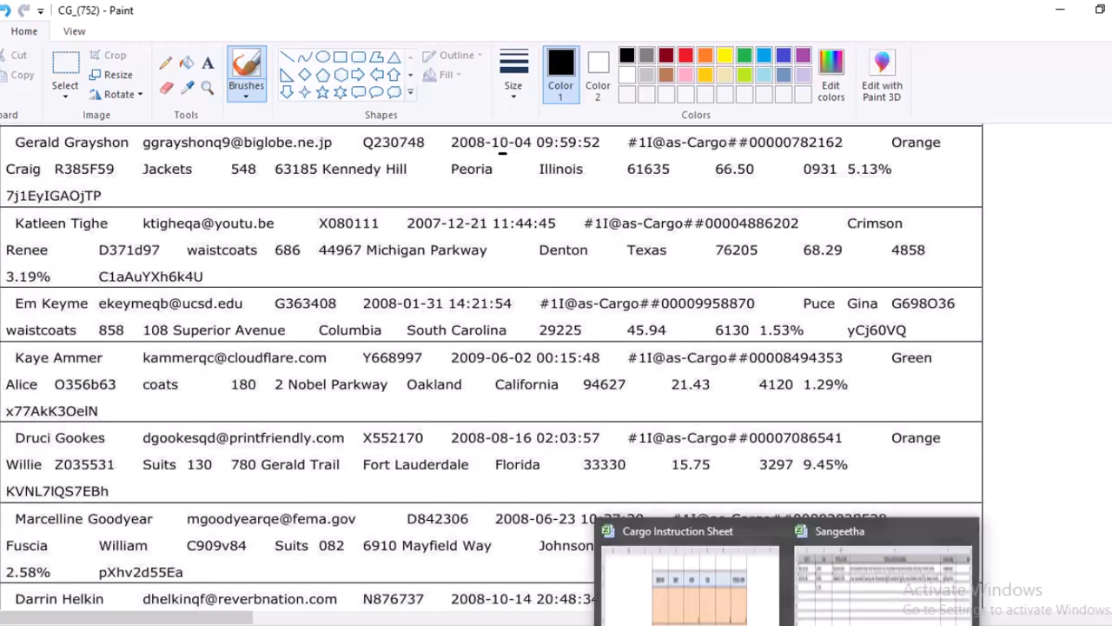
{"action": "left_click", "coordinate": [848, 615]}
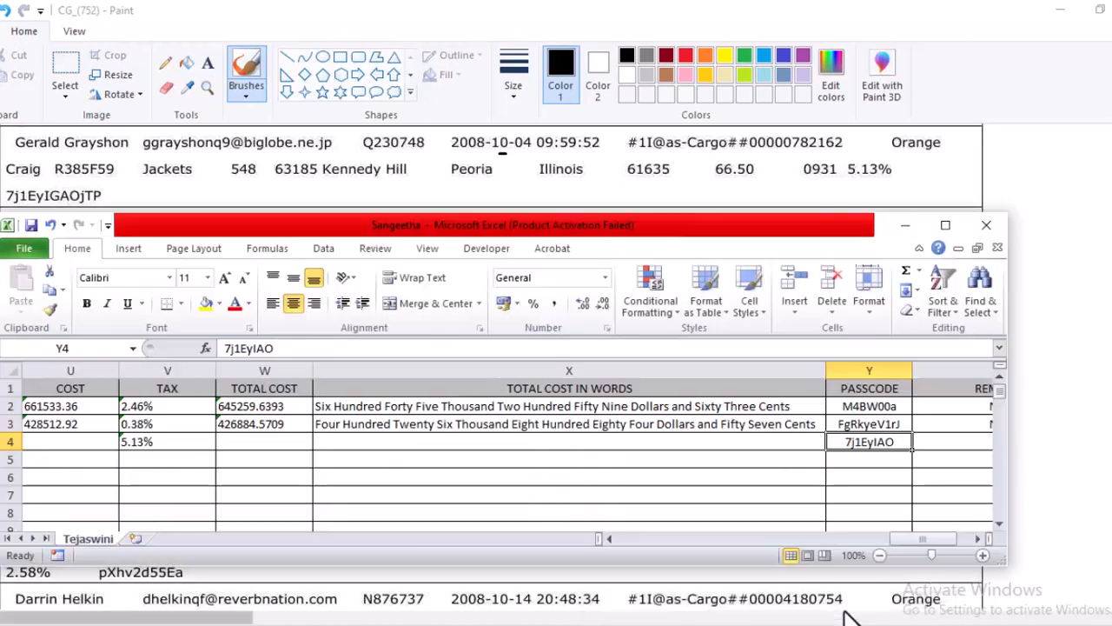
{"action": "double_click", "coordinate": [901, 443]}
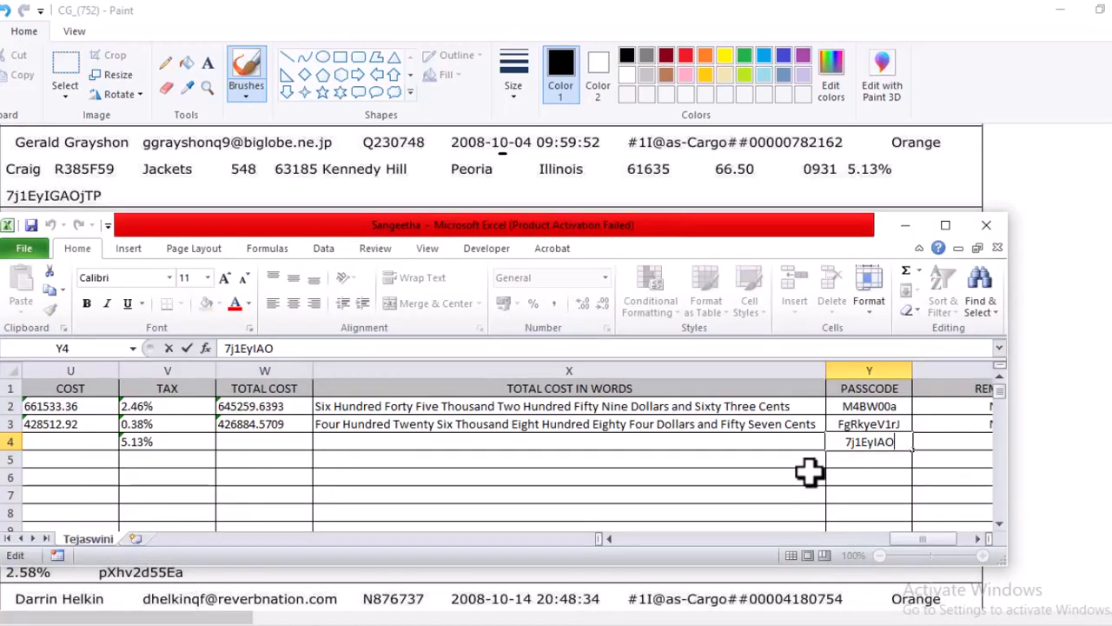
{"action": "type", "text": "jT"}
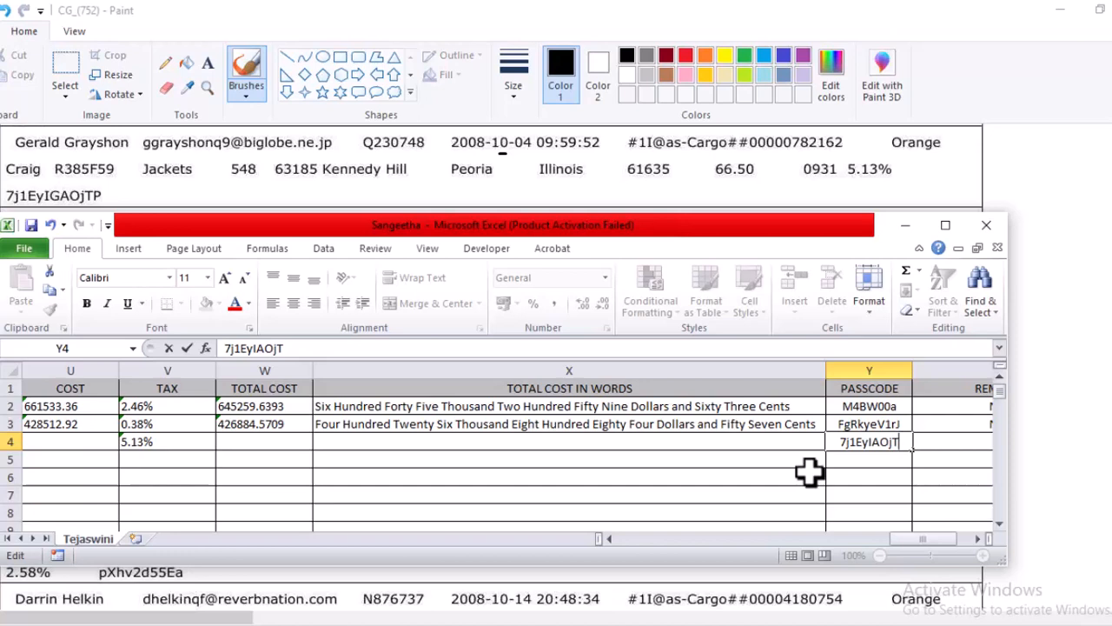
{"action": "type", "text": "P"}
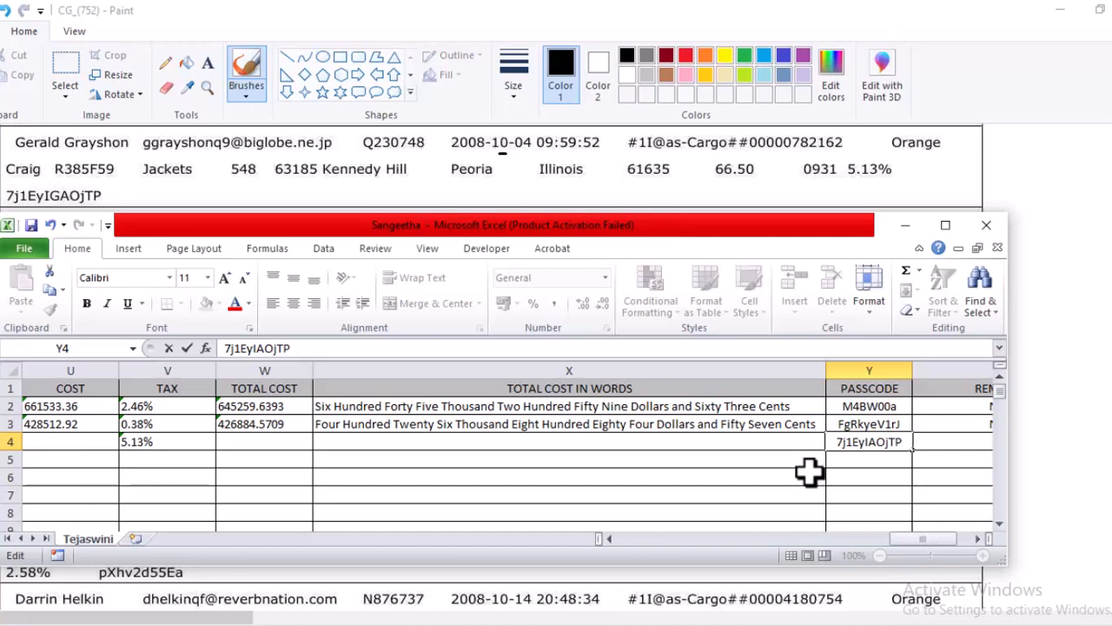
{"action": "key", "text": "Tab"}
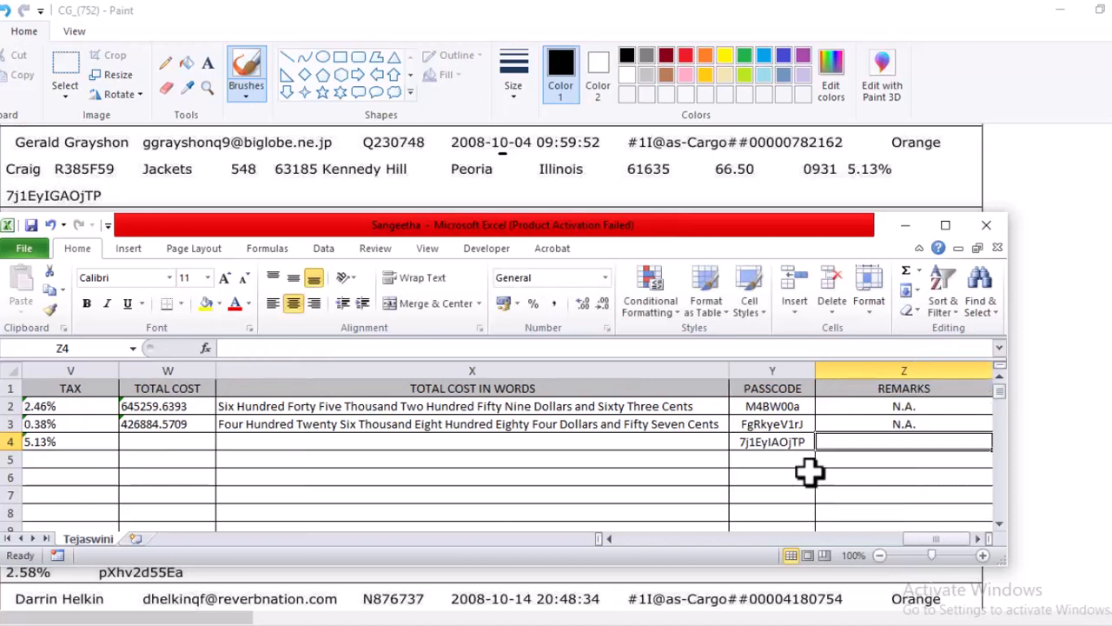
Enter N.A. in capital letters as the REC03 remark in cell Z4.
{"action": "type", "text": "n.A."}
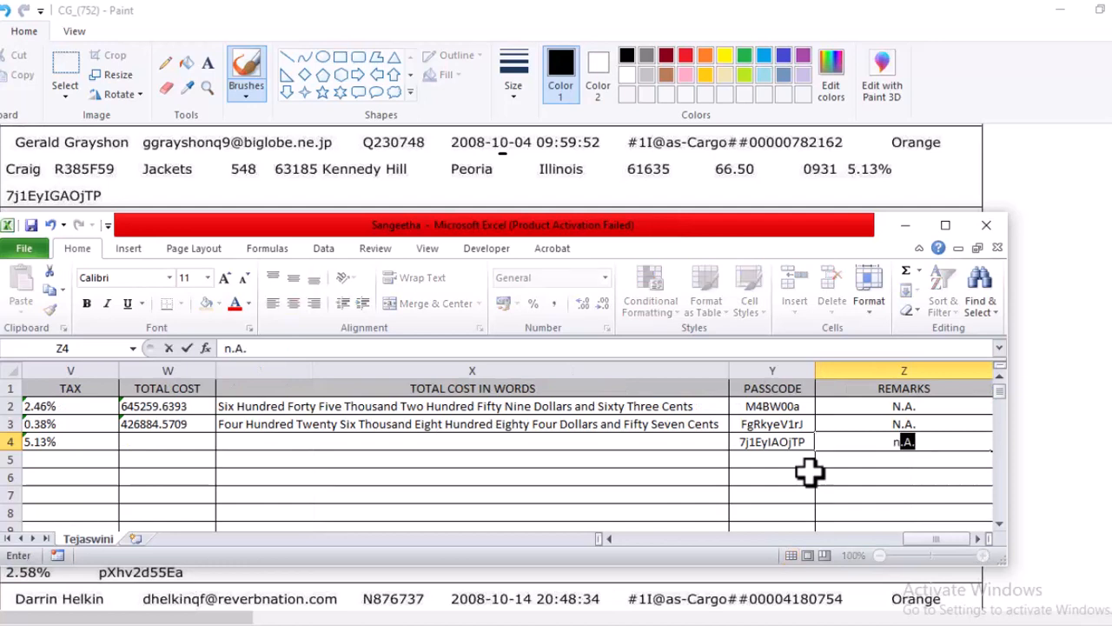
{"action": "left_click", "coordinate": [933, 450]}
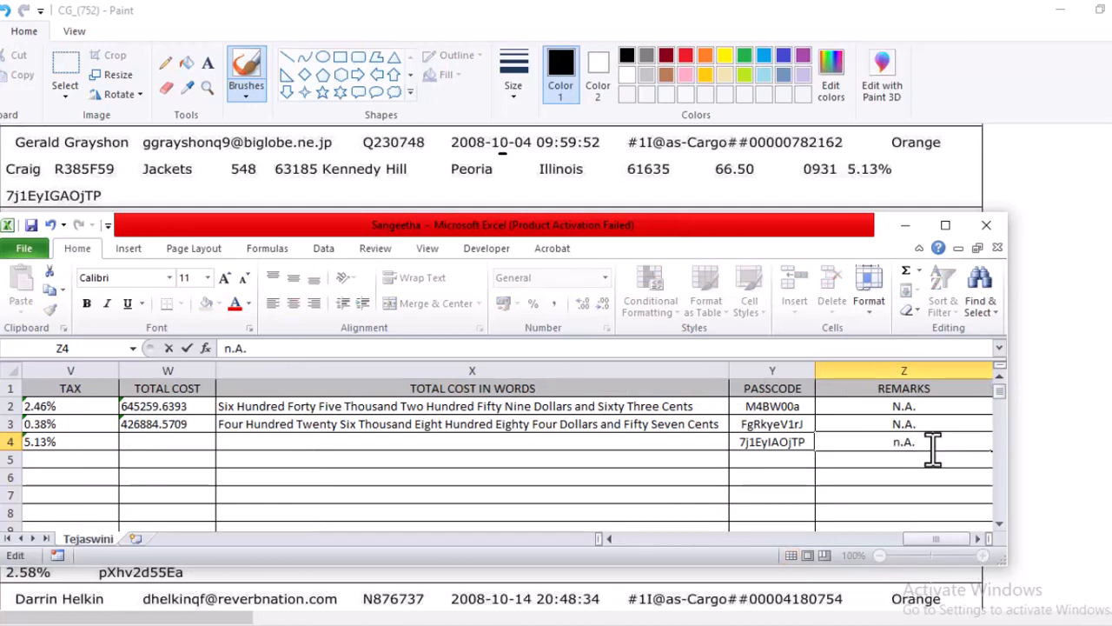
{"action": "key", "text": "BackSpace"}
{"action": "key", "text": "BackSpace"}
{"action": "key", "text": "BackSpace"}
{"action": "key", "text": "BackSpace"}
{"action": "type", "text": "N"}
{"action": "left_click", "coordinate": [933, 450]}
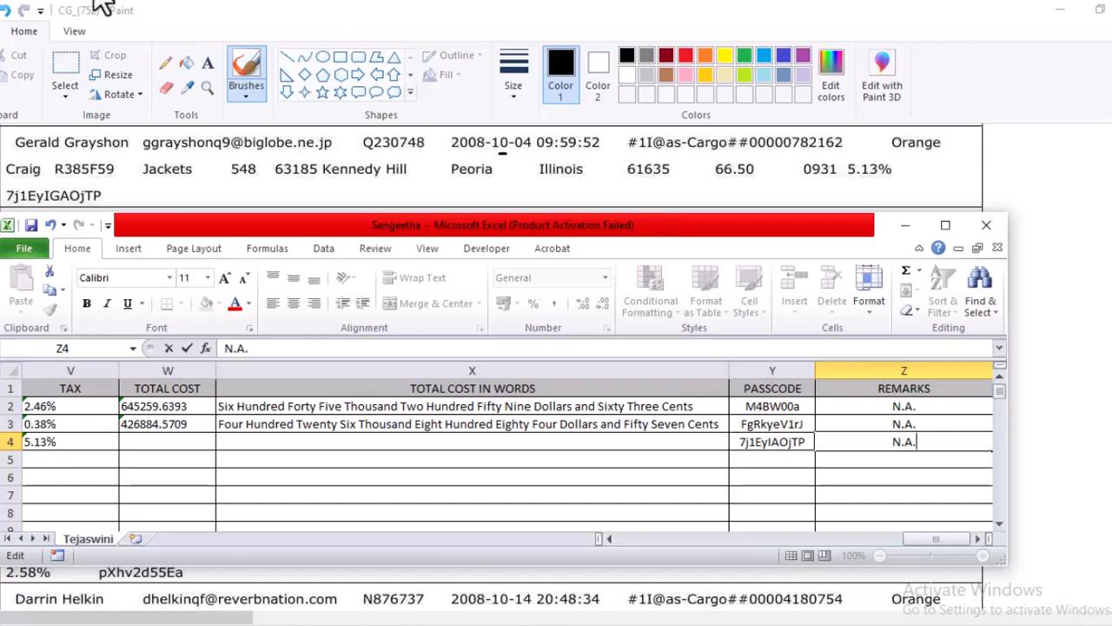
{"action": "left_click", "coordinate": [259, 447]}
Switch from the data-entry workbook to the Calculation Sheet of the Cargo Instruction Sheet workbook.
{"action": "left_click", "coordinate": [185, 446]}
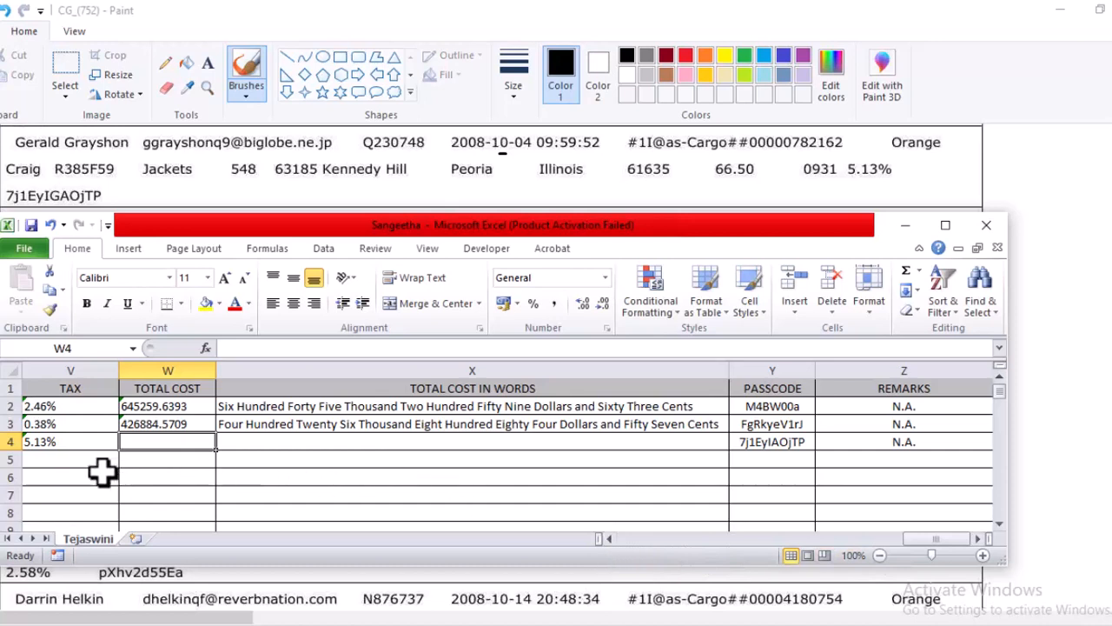
{"action": "left_click", "coordinate": [607, 539]}
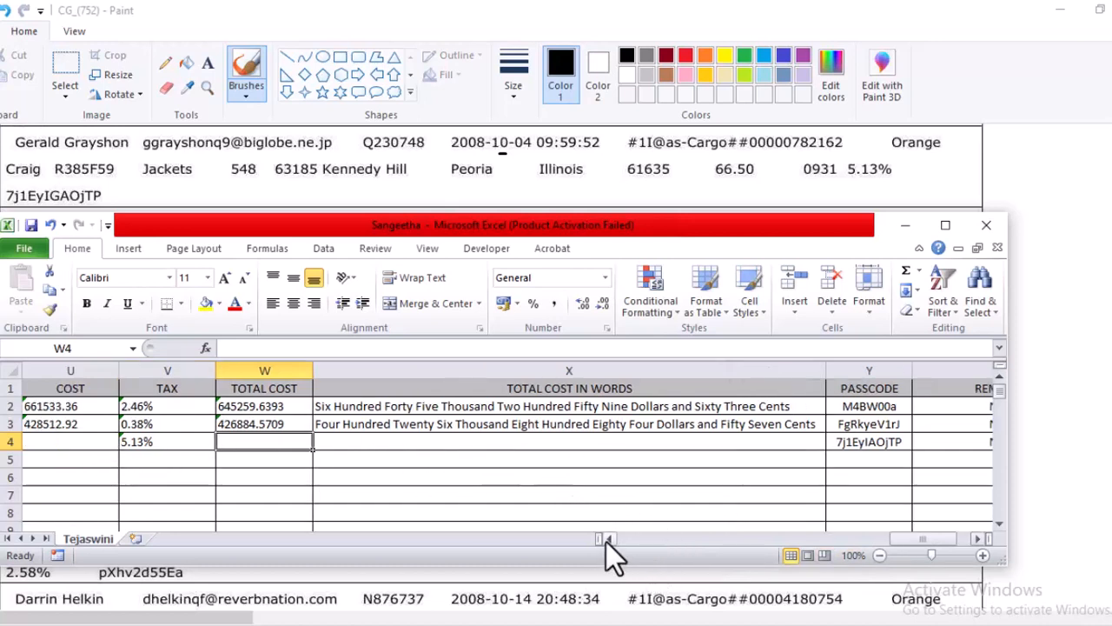
{"action": "left_click", "coordinate": [607, 539]}
{"action": "left_click", "coordinate": [607, 539]}
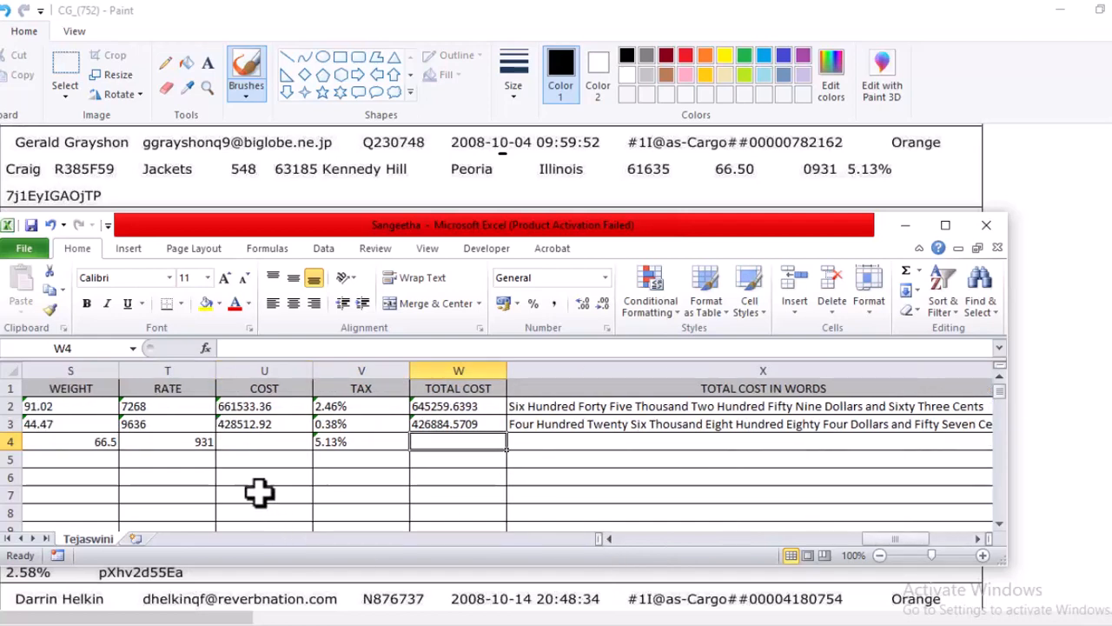
{"action": "mouse_move", "coordinate": [787, 624]}
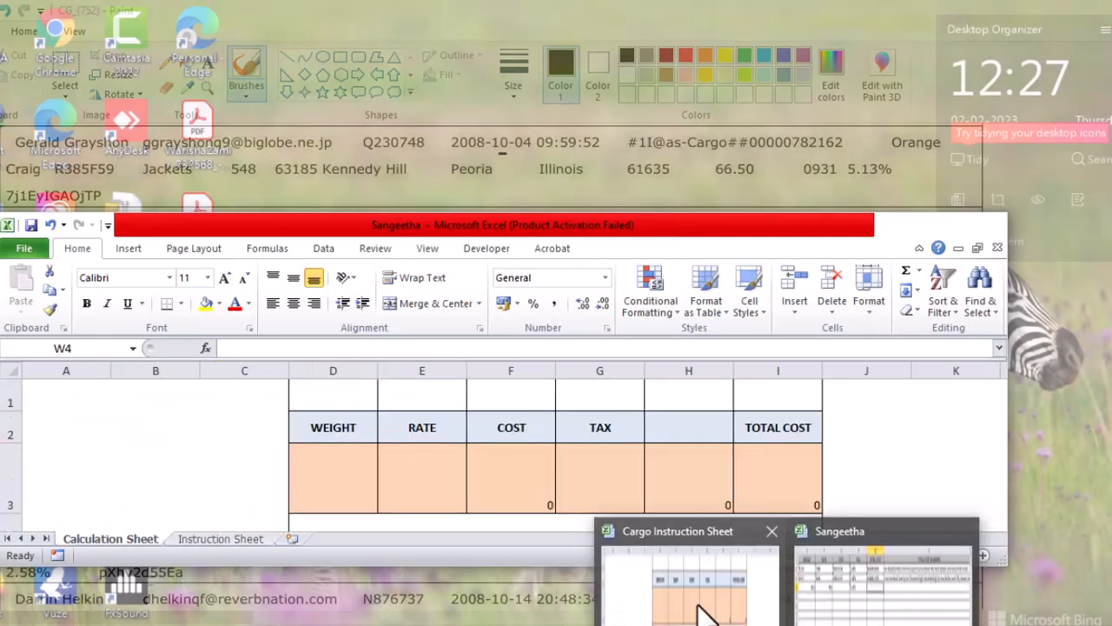
{"action": "left_click", "coordinate": [700, 569]}
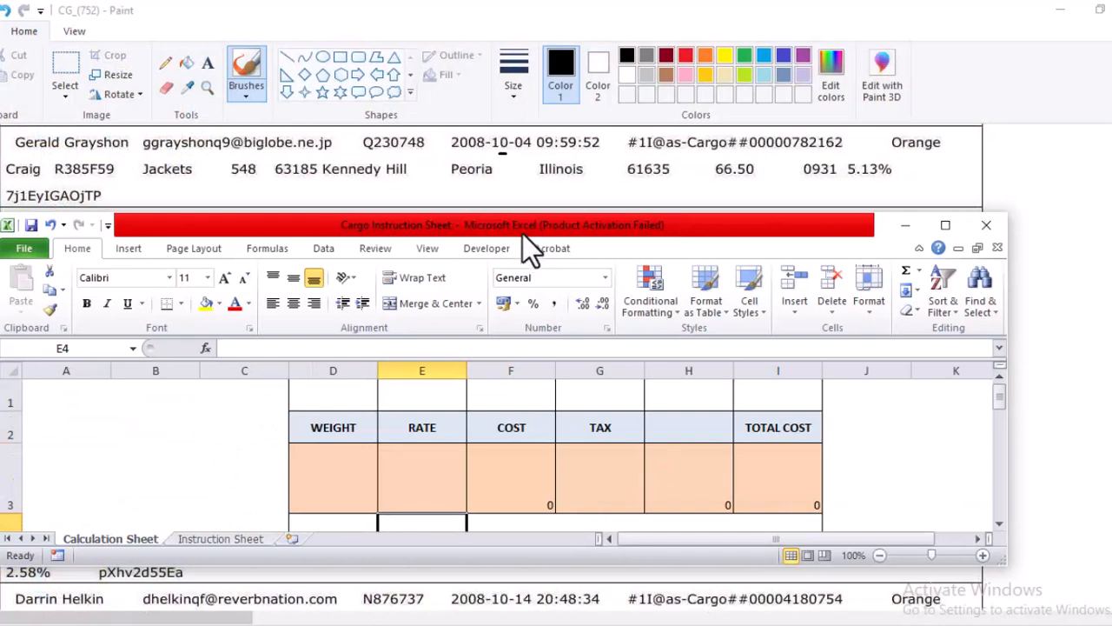
Enter the REC03 weight 66.5 in cell D3 and the rate 931 in cell E3 of the Calculation Sheet.
{"action": "left_click", "coordinate": [345, 485]}
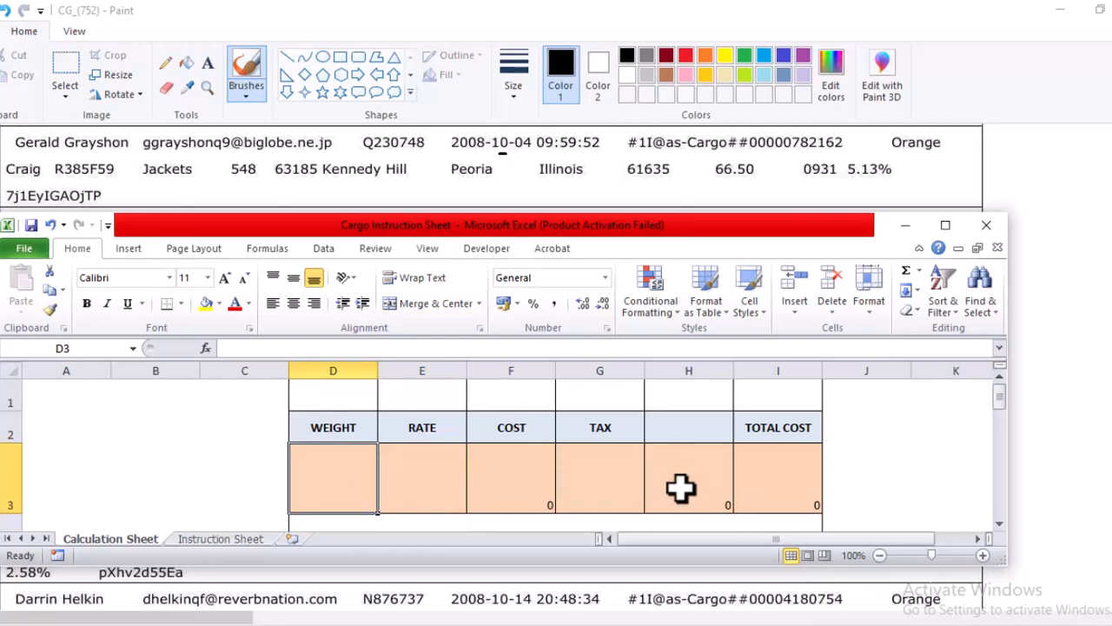
{"action": "type", "text": "66.5"}
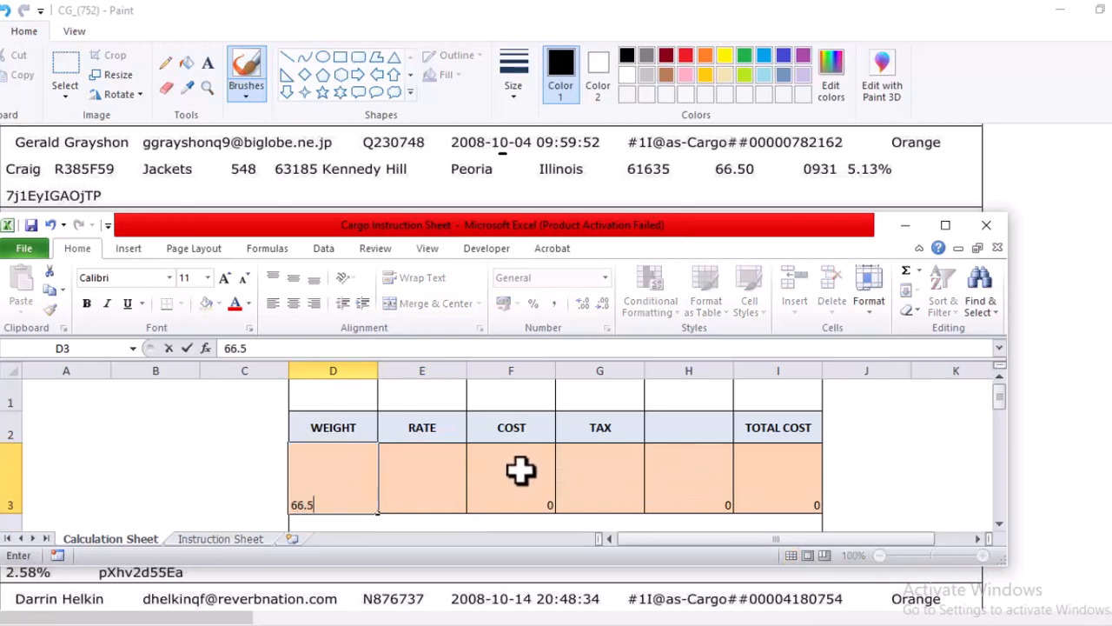
{"action": "left_click", "coordinate": [413, 478]}
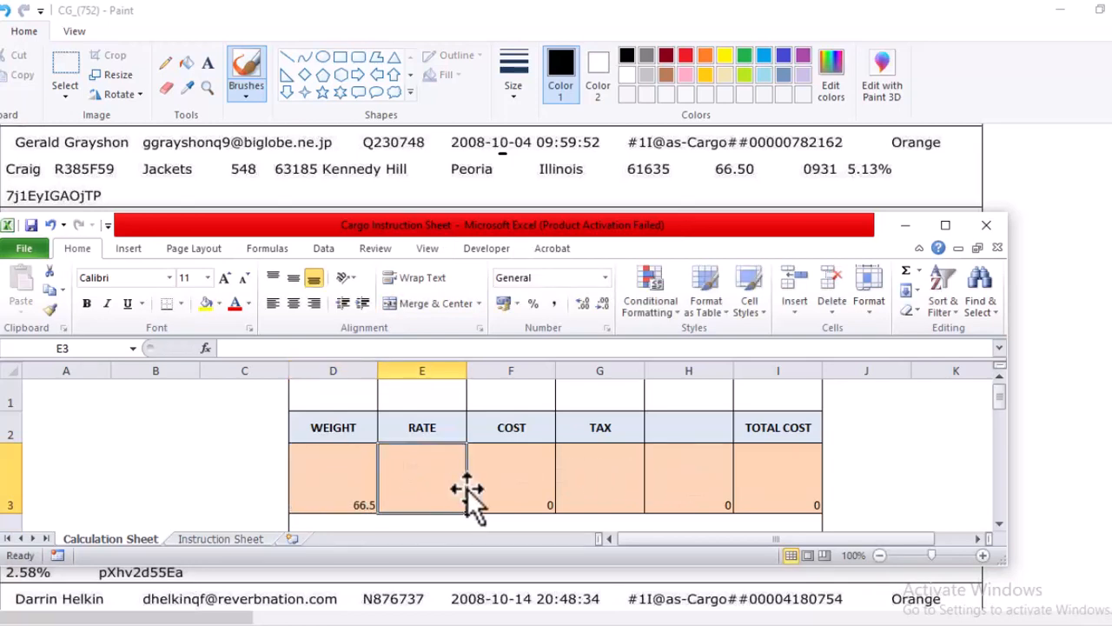
{"action": "type", "text": "931"}
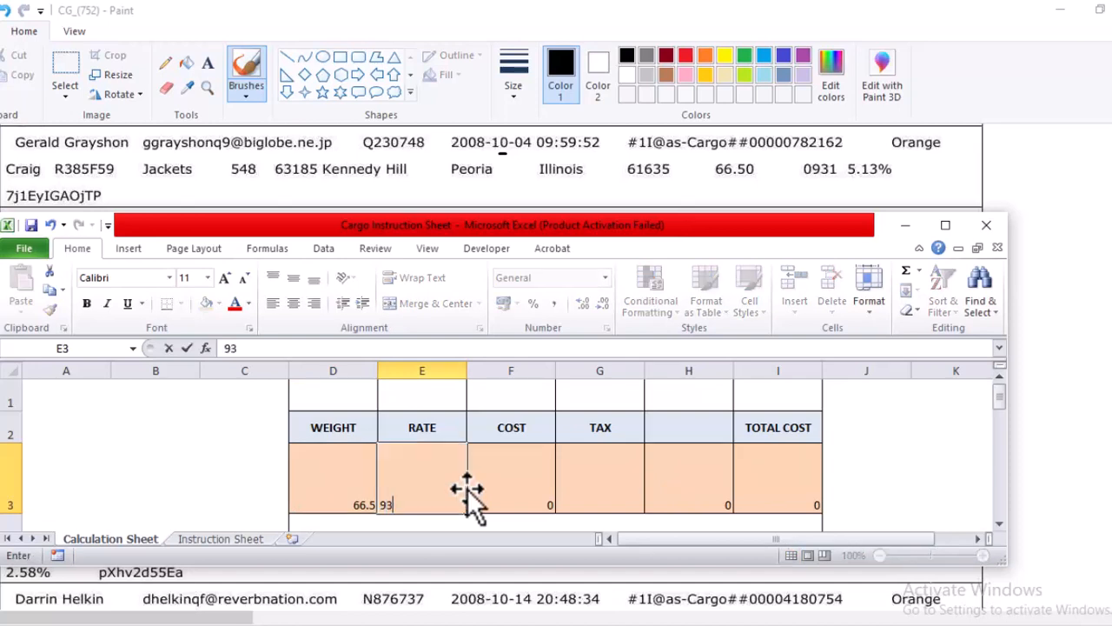
{"action": "left_click", "coordinate": [508, 488]}
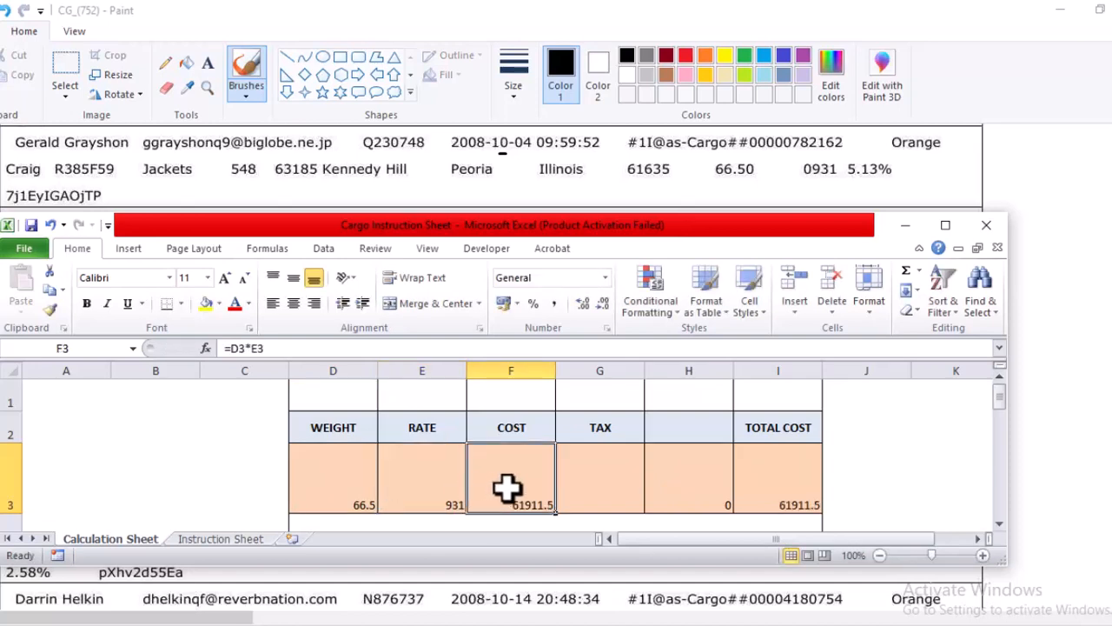
Enter 5.13 as the REC03 tax in cell G3 of the Calculation Sheet.
{"action": "left_click", "coordinate": [616, 477]}
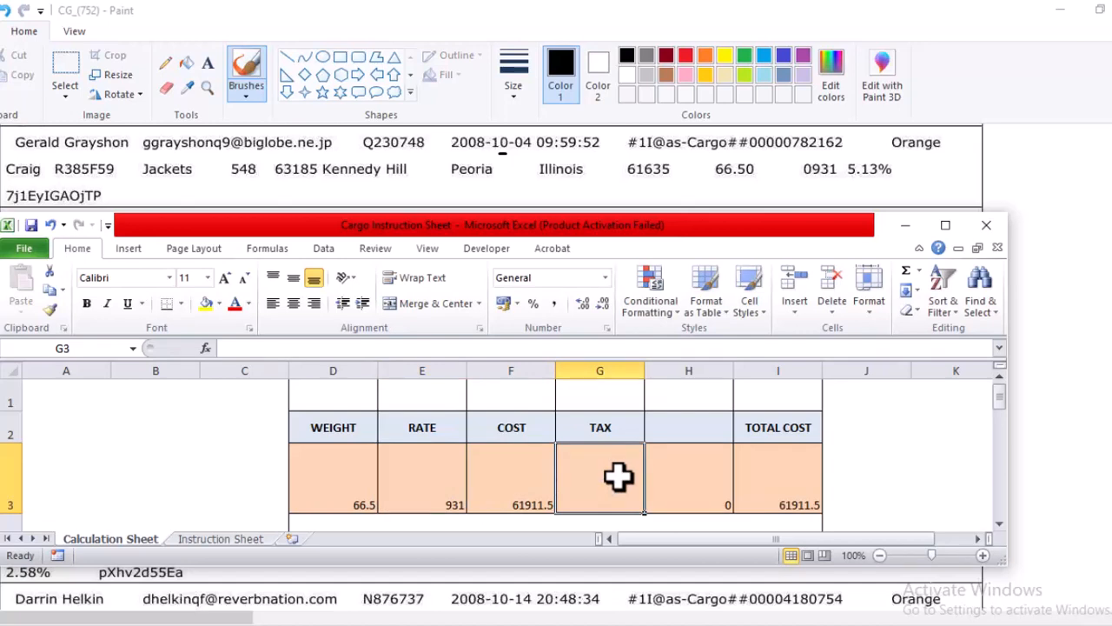
{"action": "type", "text": "5.13"}
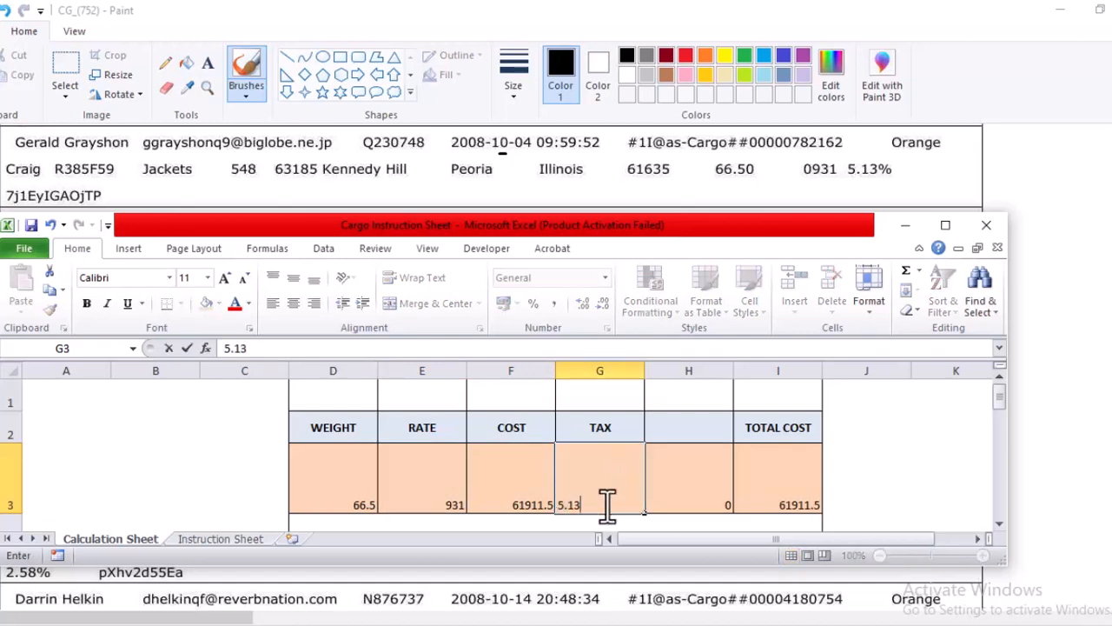
{"action": "left_click", "coordinate": [784, 471]}
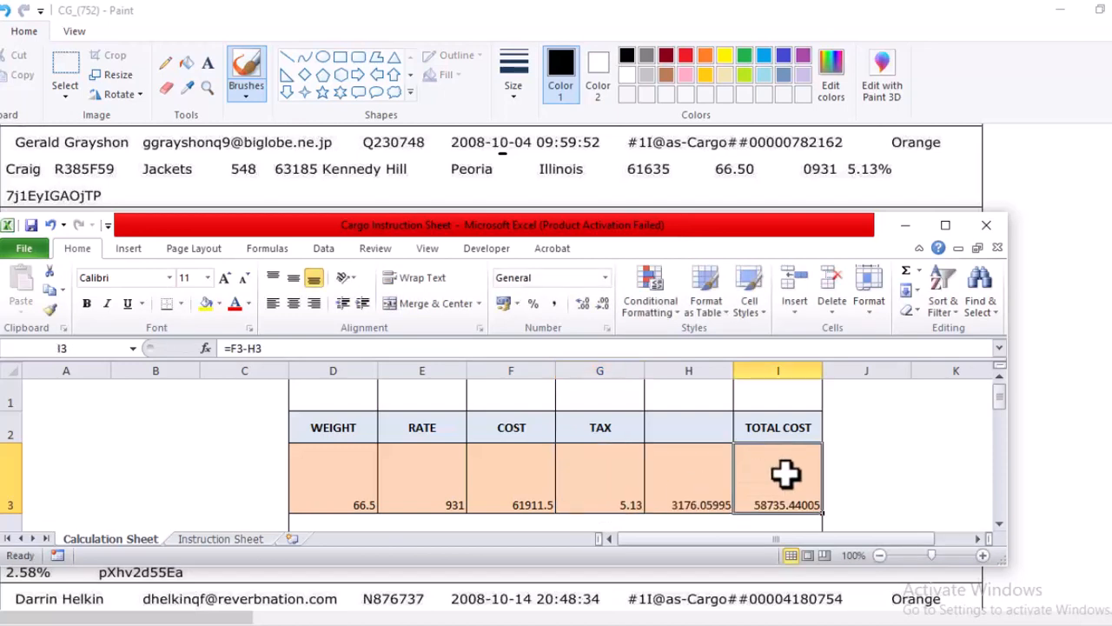
Copy the REC03 cost from F3 of the Calculation Sheet and paste it as a value into U4 of the data-entry workbook.
{"action": "left_click", "coordinate": [520, 482]}
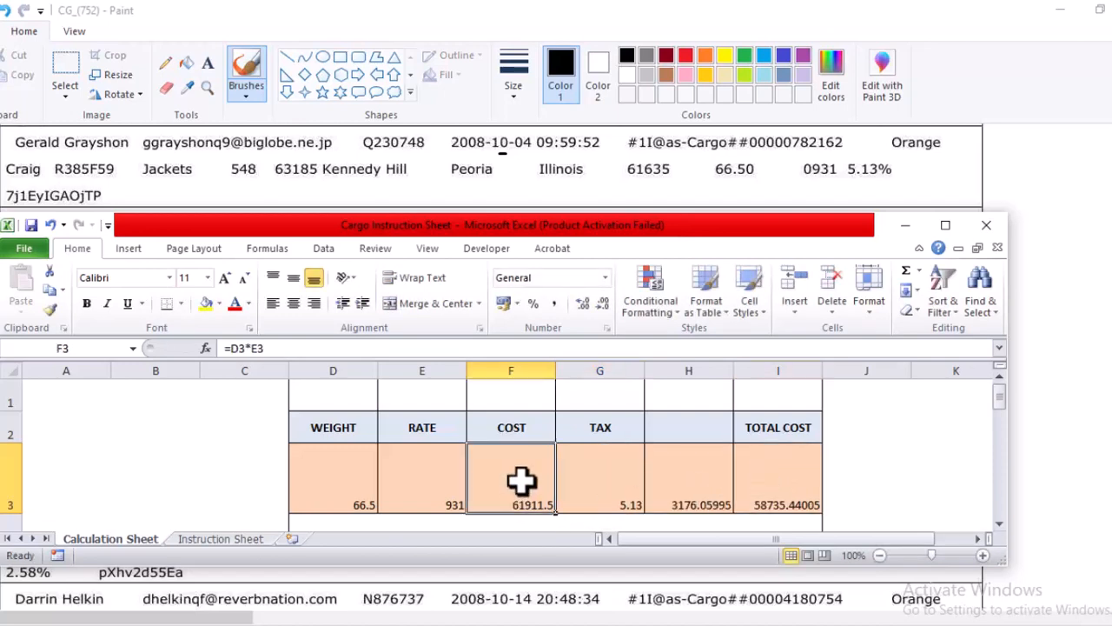
{"action": "right_click", "coordinate": [520, 483]}
{"action": "left_click", "coordinate": [592, 196]}
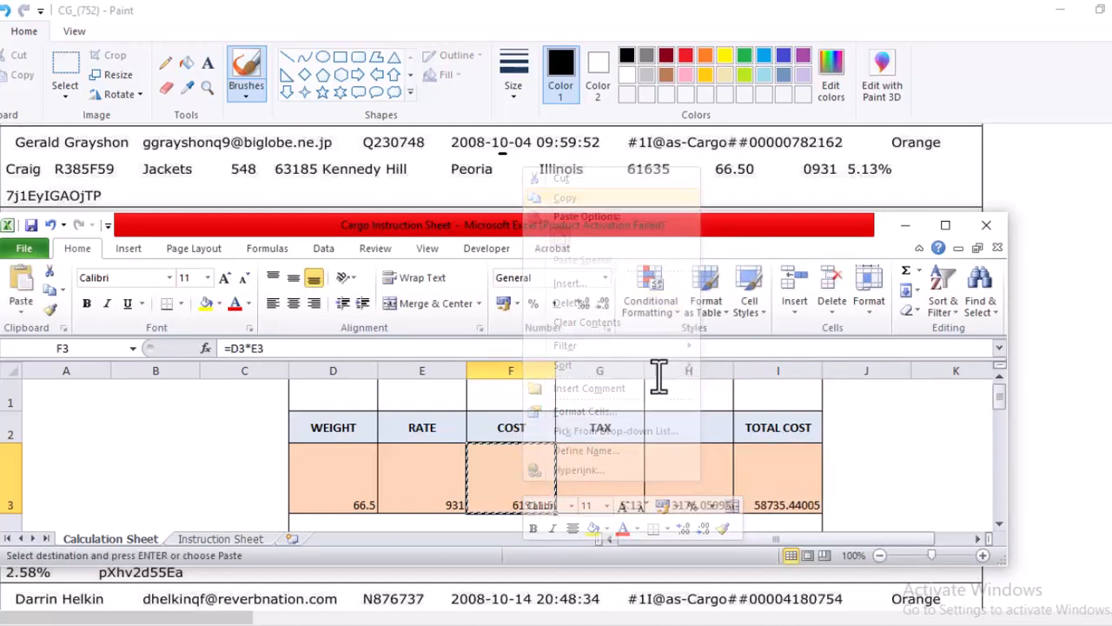
{"action": "mouse_move", "coordinate": [788, 622]}
{"action": "left_click", "coordinate": [869, 598]}
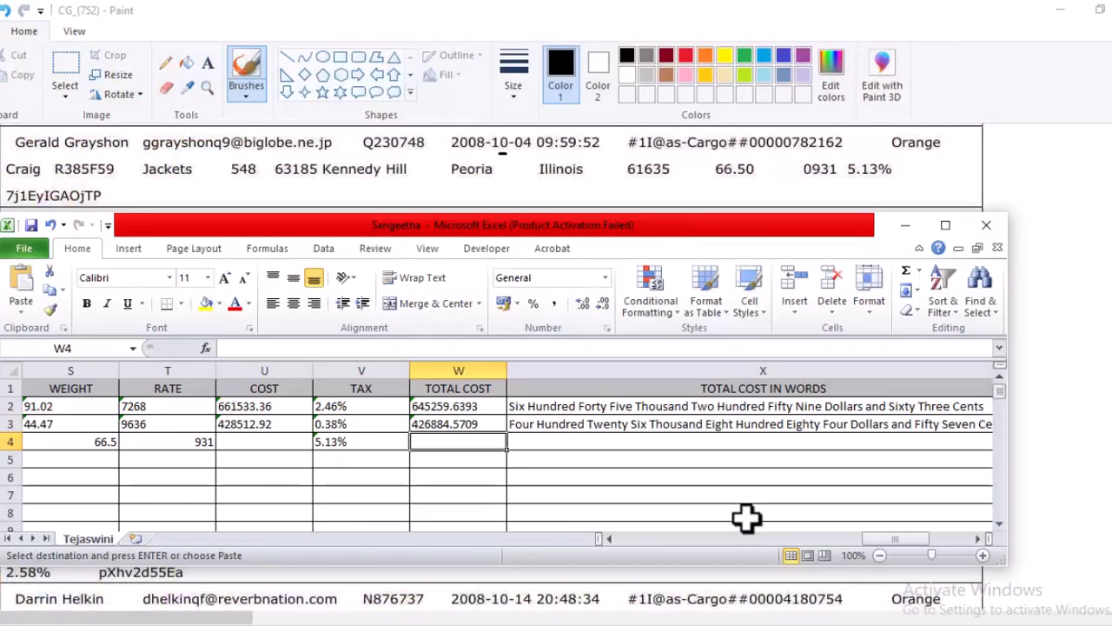
{"action": "left_click", "coordinate": [265, 443]}
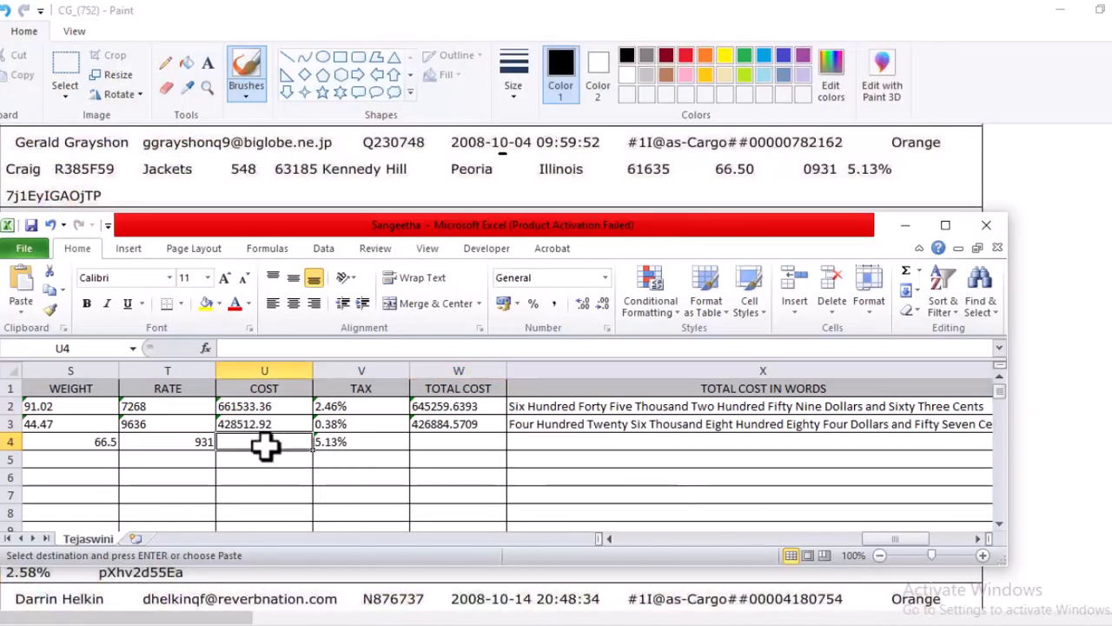
{"action": "right_click", "coordinate": [267, 445]}
{"action": "left_click", "coordinate": [303, 200]}
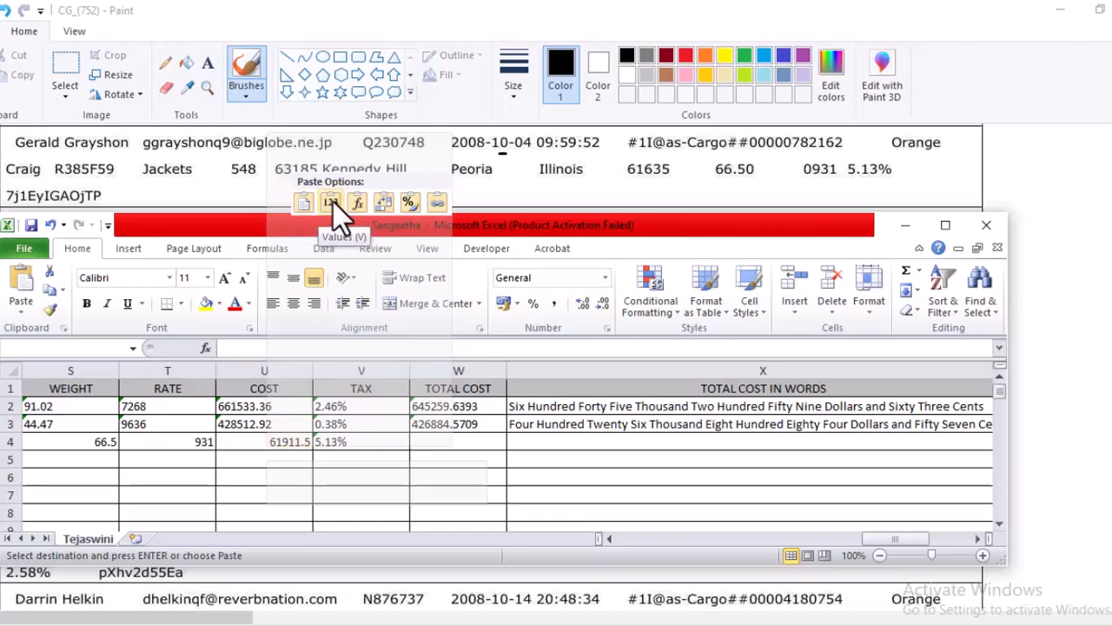
{"action": "left_click", "coordinate": [332, 202]}
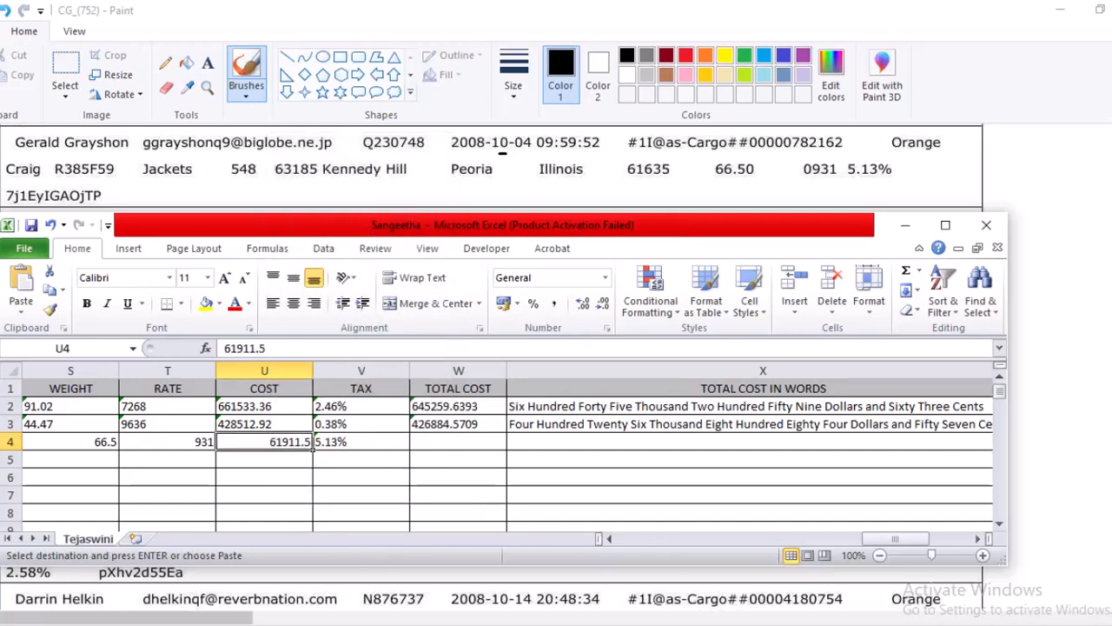
Copy the REC03 total cost from I3 of the Calculation Sheet and paste it as a value into W4 of the data-entry workbook.
{"action": "mouse_move", "coordinate": [785, 624]}
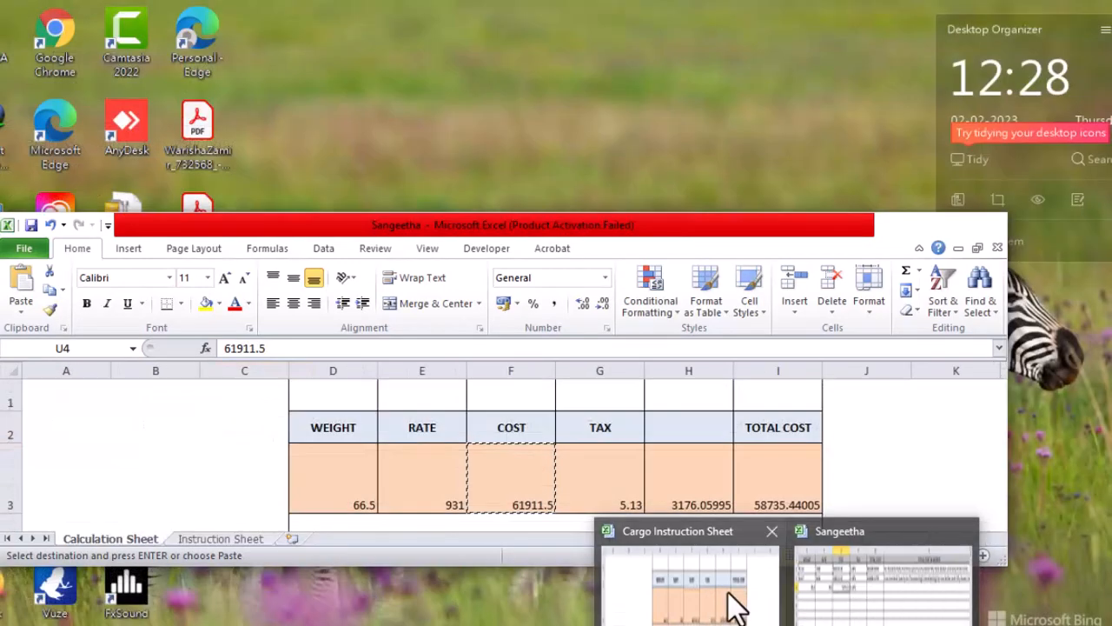
{"action": "left_click", "coordinate": [735, 603]}
{"action": "right_click", "coordinate": [802, 464]}
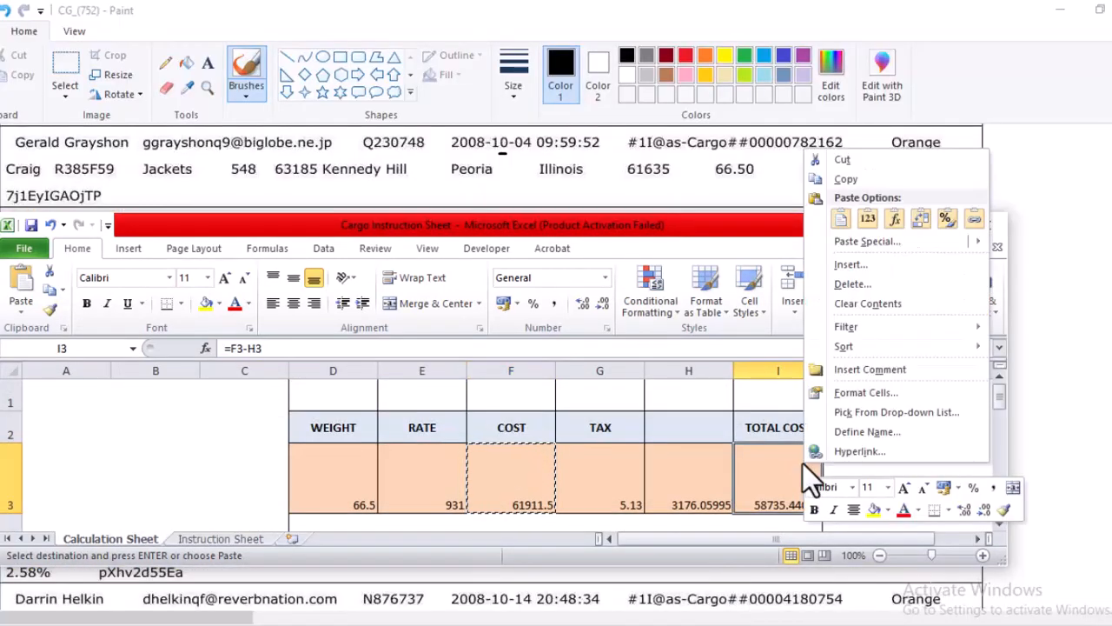
{"action": "left_click", "coordinate": [876, 178]}
{"action": "mouse_move", "coordinate": [794, 622]}
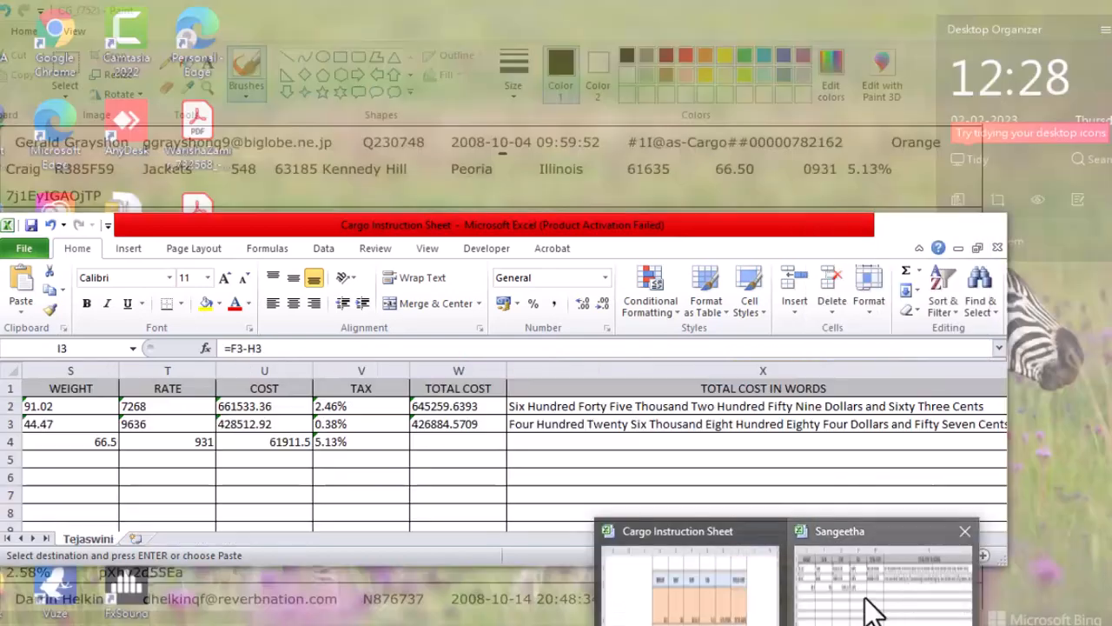
{"action": "left_click", "coordinate": [874, 608]}
{"action": "left_click", "coordinate": [483, 443]}
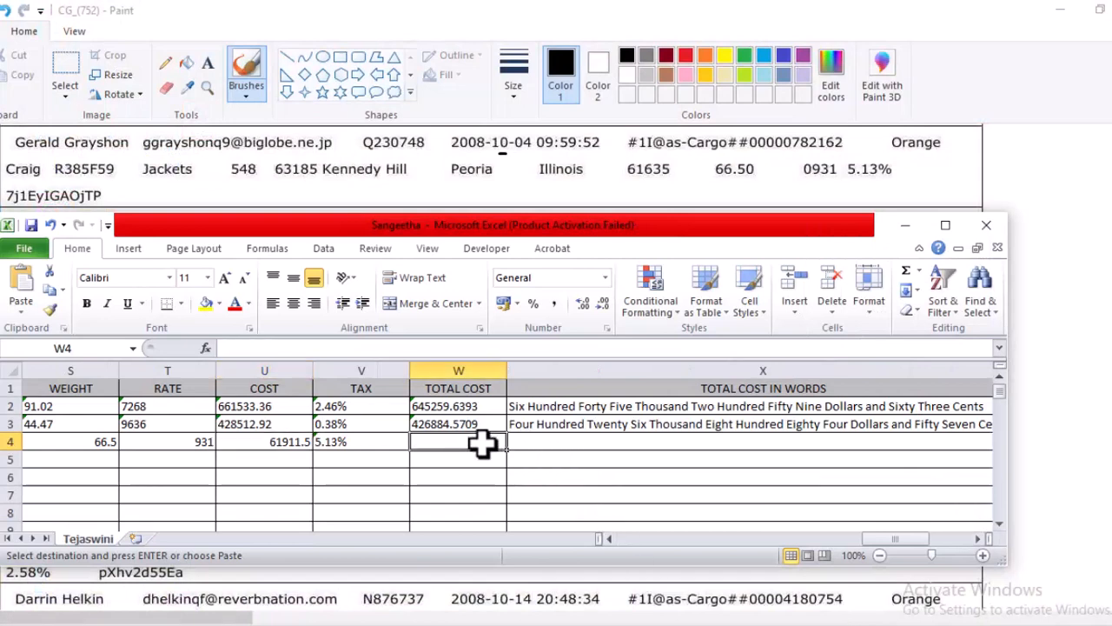
{"action": "right_click", "coordinate": [483, 443]}
{"action": "left_click", "coordinate": [547, 200]}
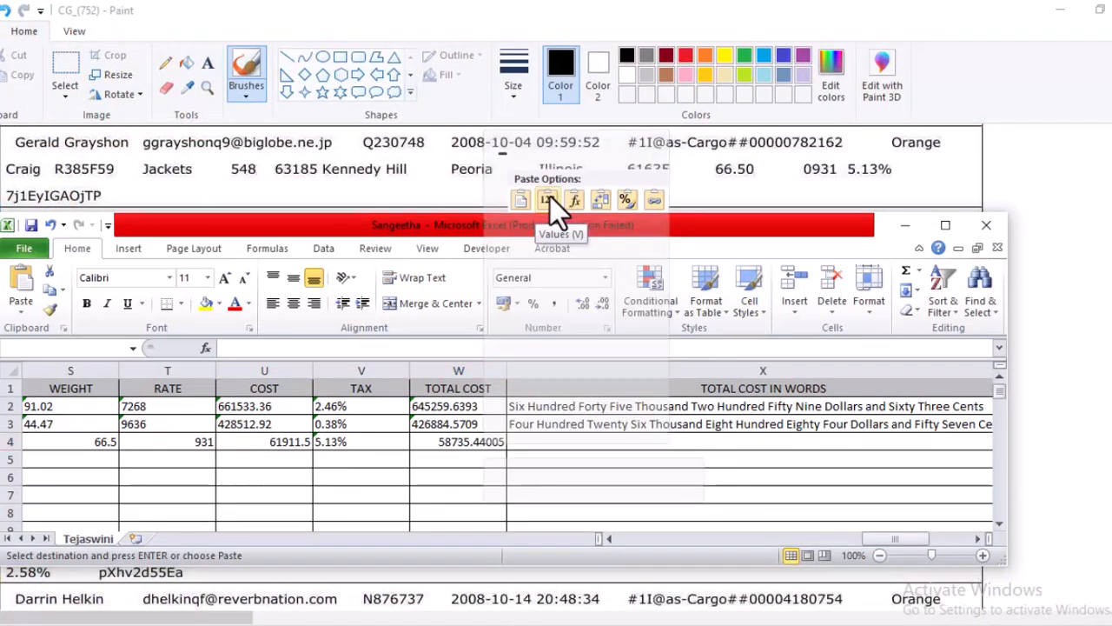
From the empty Total Cost in Words cell X4, switch back to the Cargo Instruction Sheet workbook and maximize its window.
{"action": "left_click", "coordinate": [545, 443]}
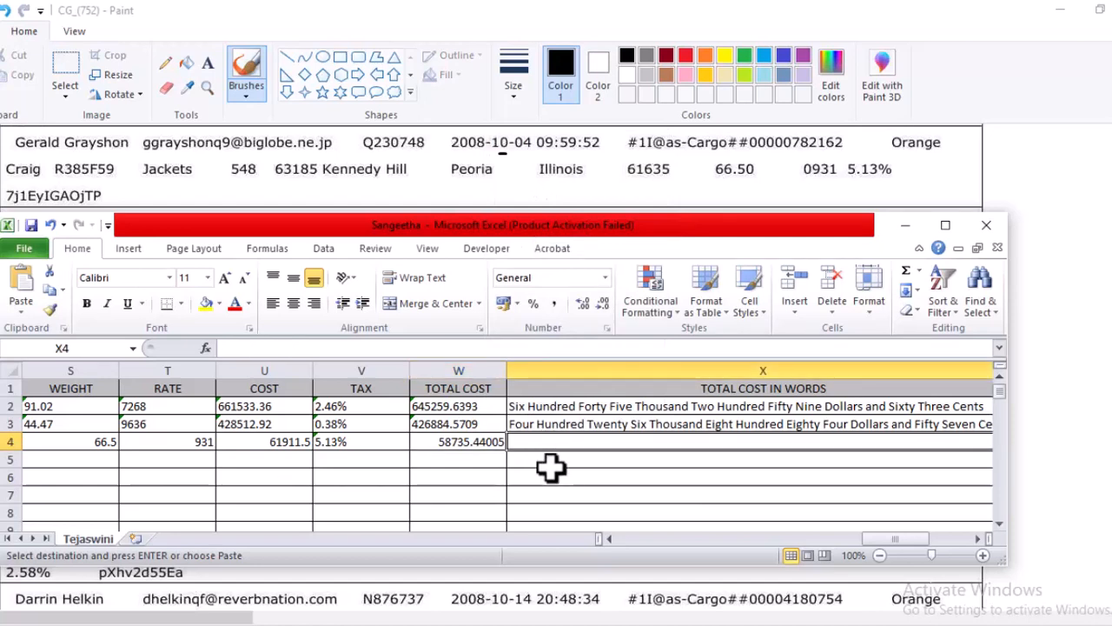
{"action": "left_click", "coordinate": [980, 540]}
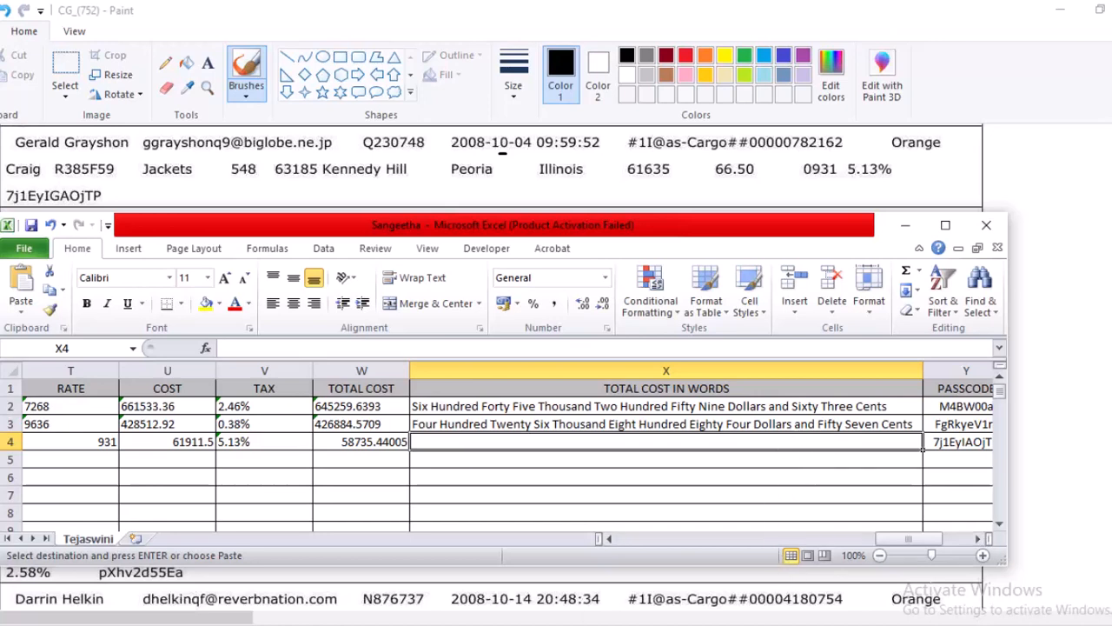
{"action": "mouse_move", "coordinate": [782, 621]}
{"action": "left_click", "coordinate": [721, 578]}
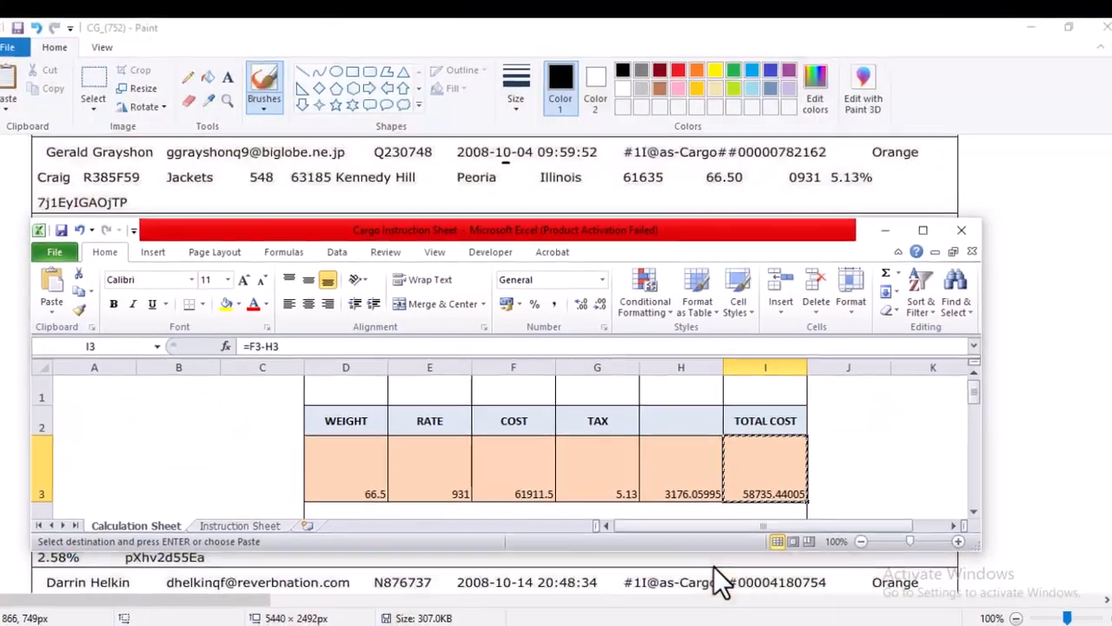
{"action": "left_click", "coordinate": [915, 233]}
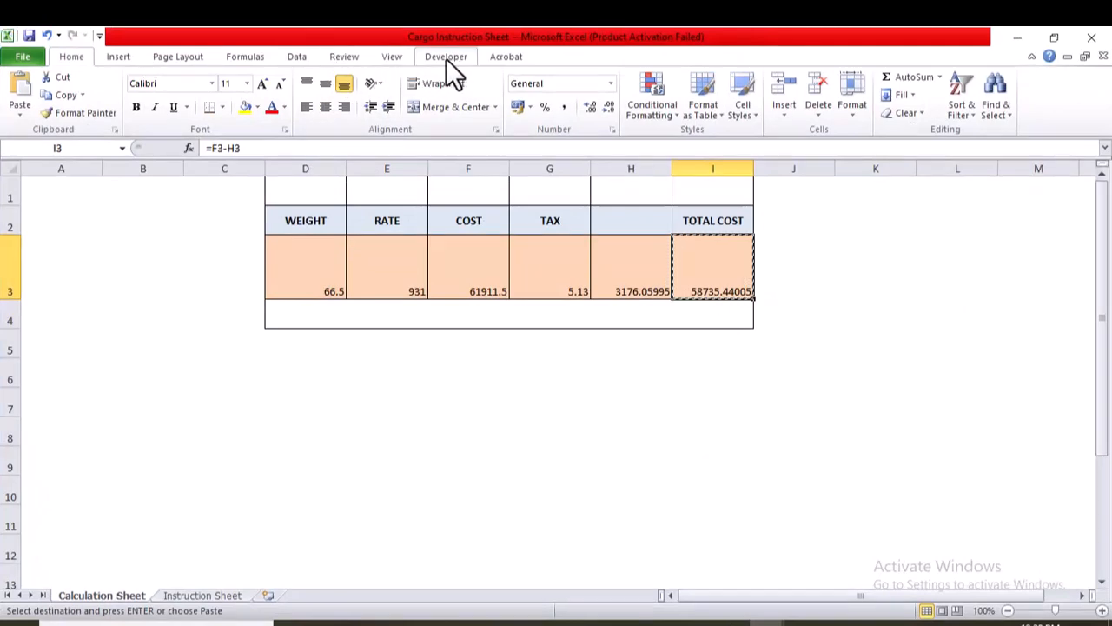
Check in the Excel ribbon customization options that the Developer tab is enabled.
{"action": "left_click", "coordinate": [23, 59]}
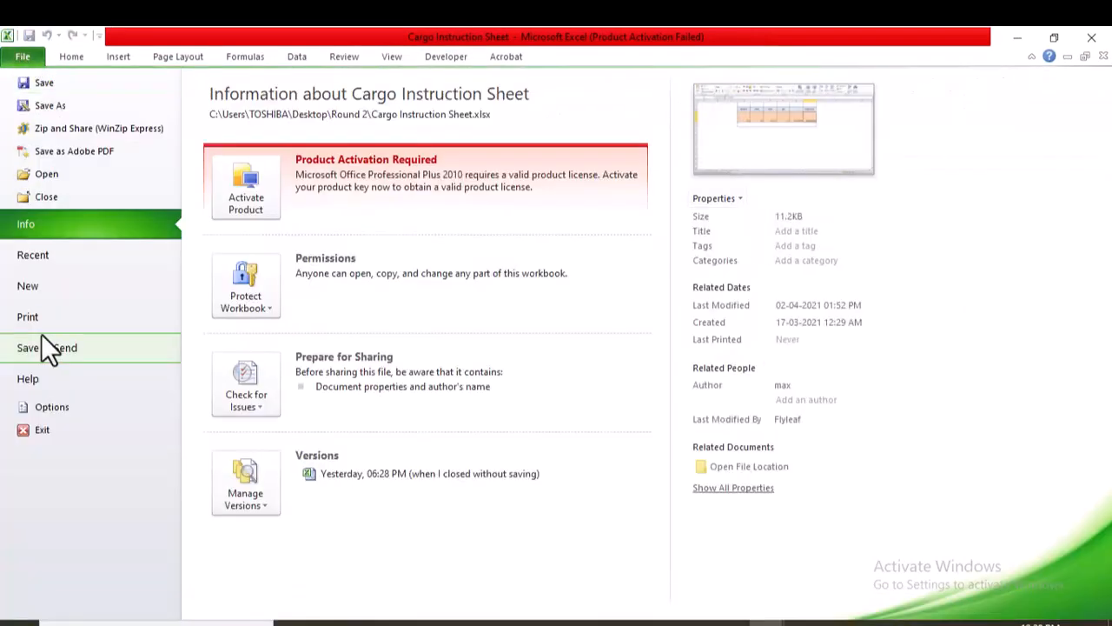
{"action": "left_click", "coordinate": [59, 405]}
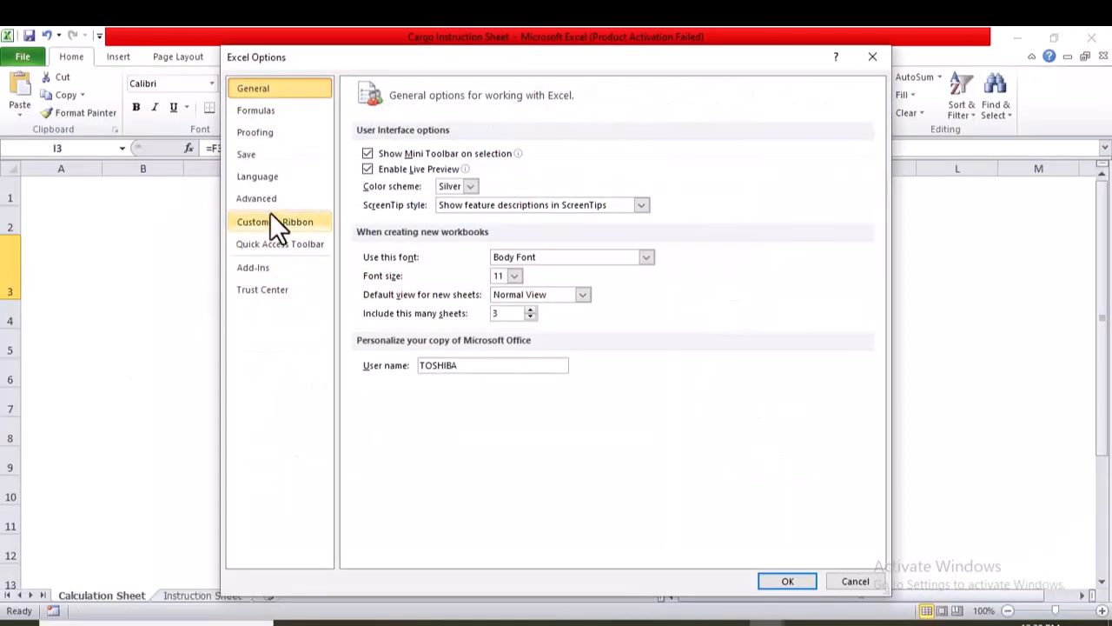
{"action": "left_click", "coordinate": [277, 221]}
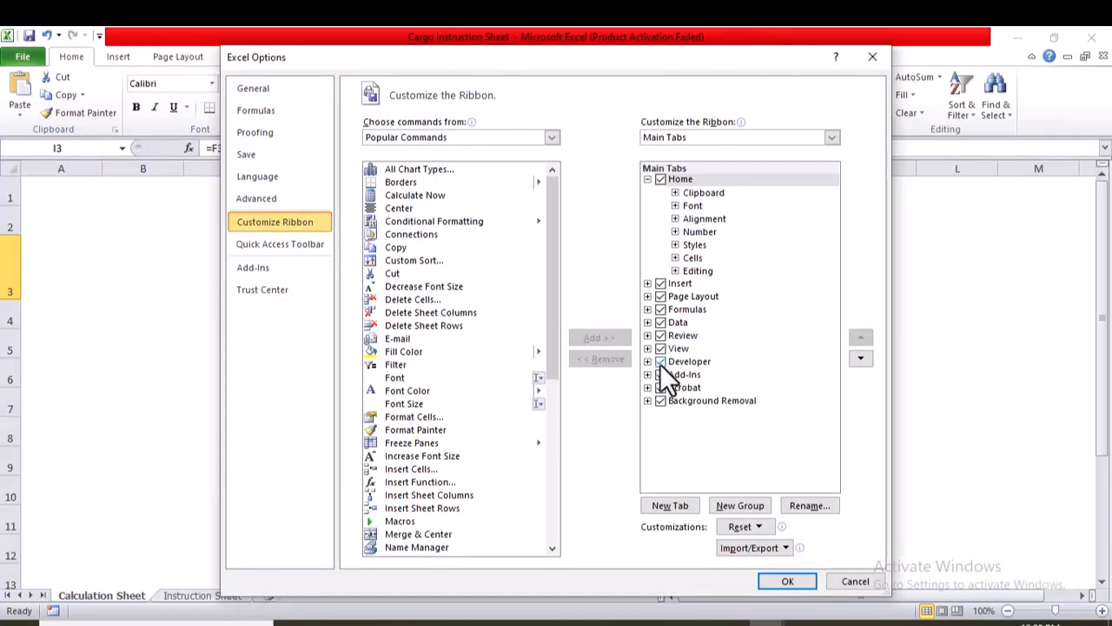
{"action": "left_click", "coordinate": [787, 581]}
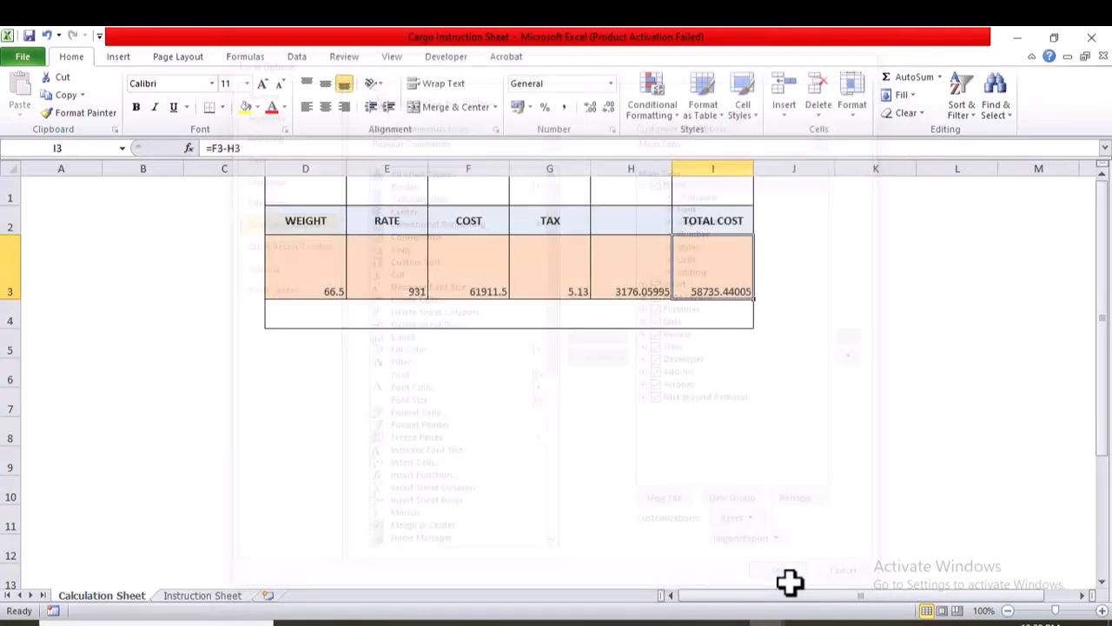
Open the Visual Basic editor for the Cargo Instruction Sheet workbook and insert a new module.
{"action": "left_click", "coordinate": [450, 55]}
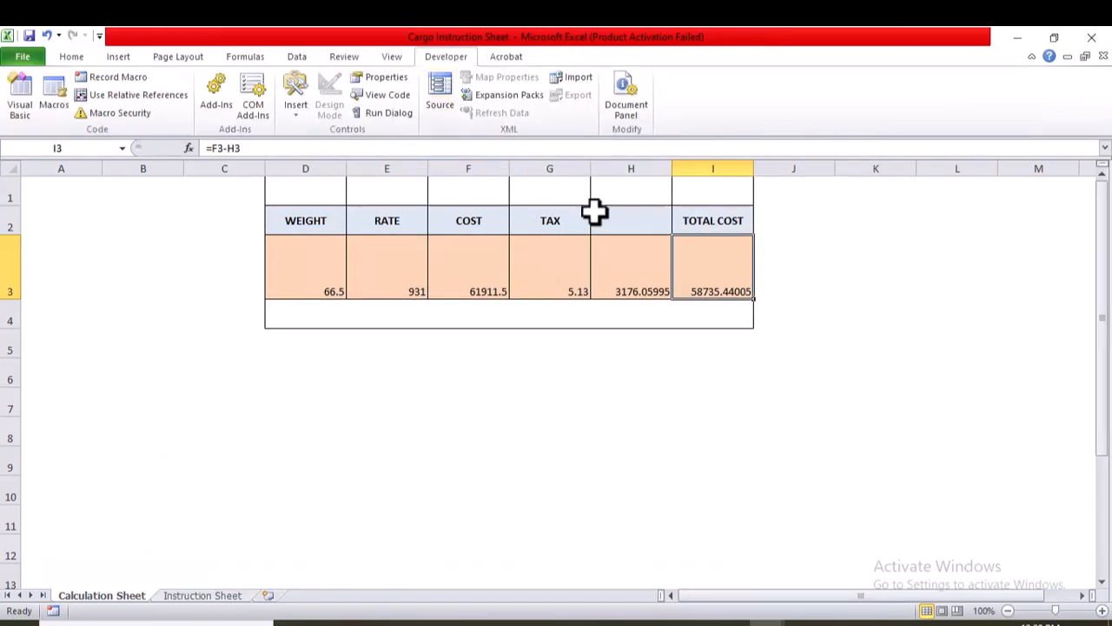
{"action": "left_click", "coordinate": [14, 99]}
{"action": "left_click", "coordinate": [123, 63]}
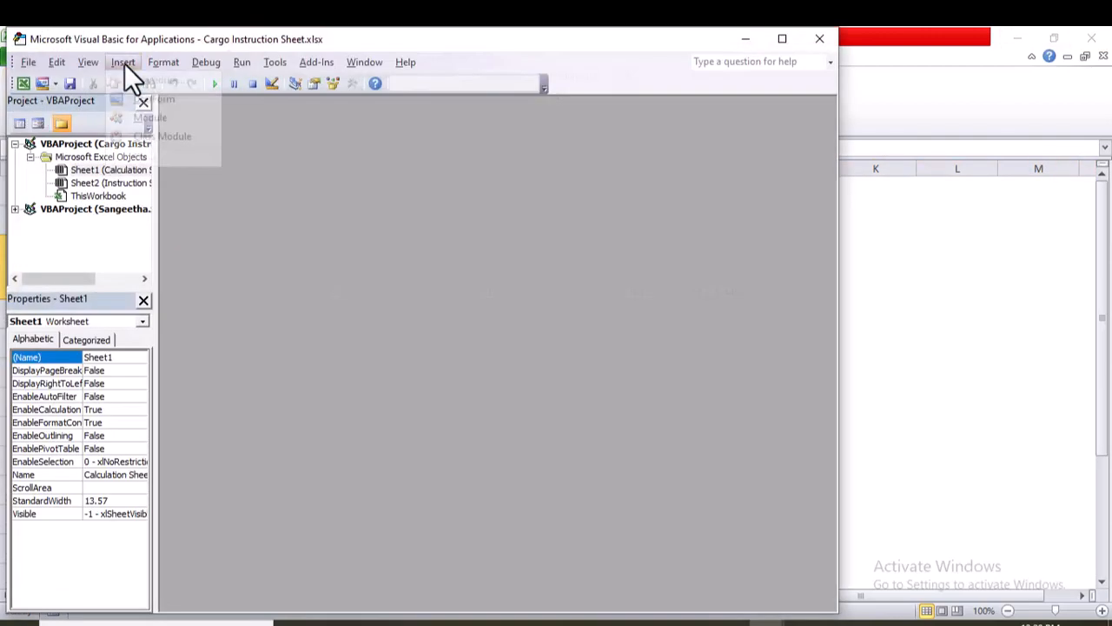
{"action": "left_click", "coordinate": [173, 123]}
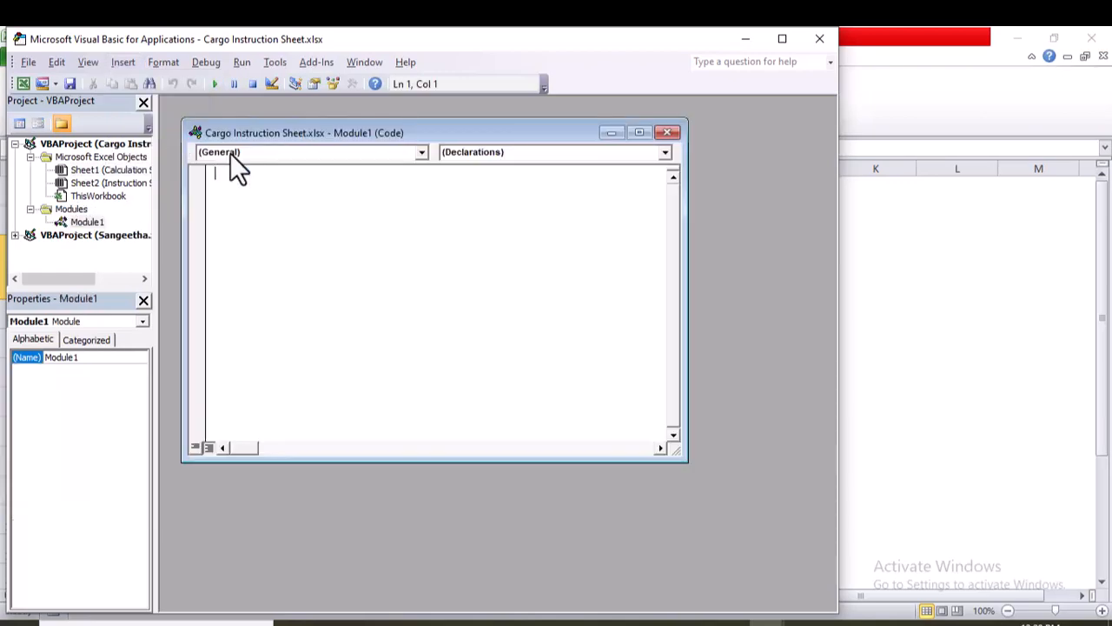
Copy all the NumberstoWords code from the Coding text file in the Round 2 folder into the new module.
{"action": "mouse_move", "coordinate": [407, 620]}
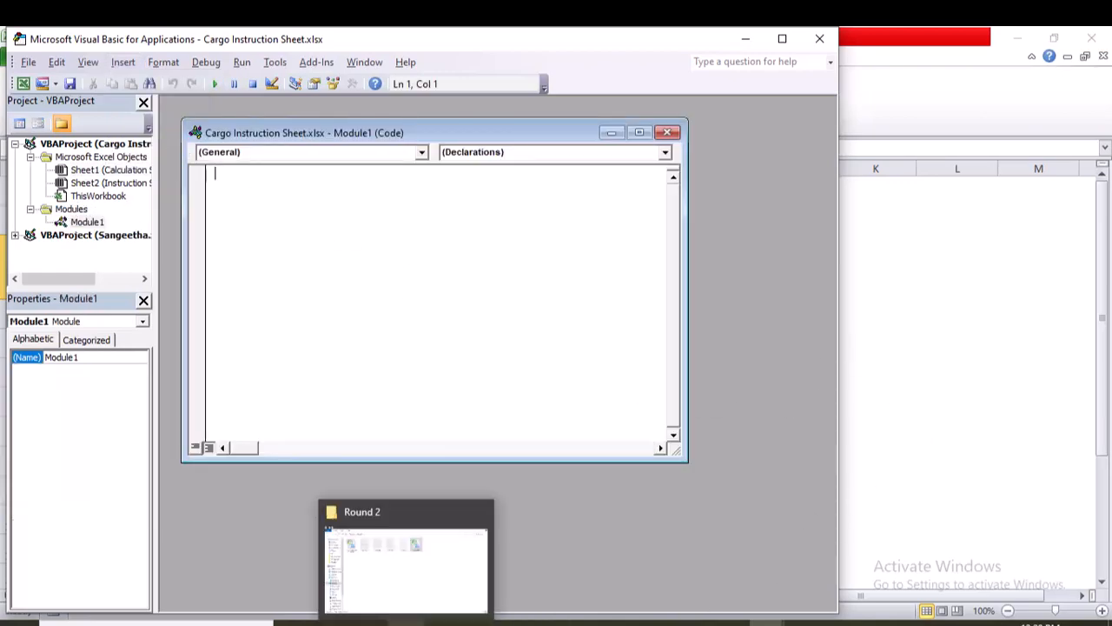
{"action": "left_click", "coordinate": [392, 567]}
{"action": "left_click", "coordinate": [536, 163]}
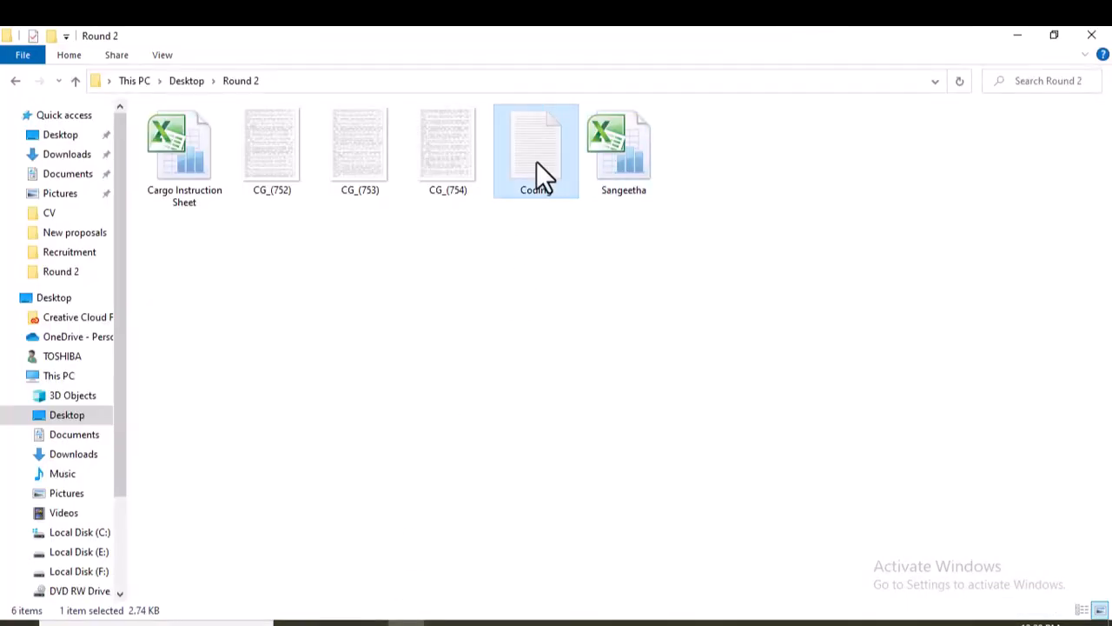
{"action": "double_click", "coordinate": [536, 163]}
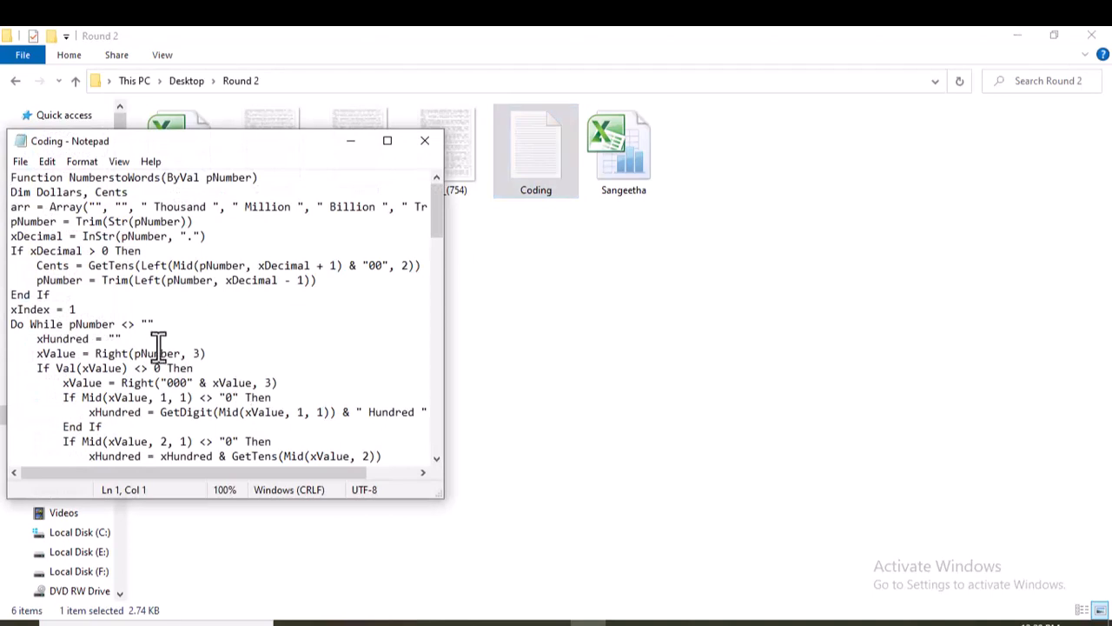
{"action": "key", "text": "ctrl+a"}
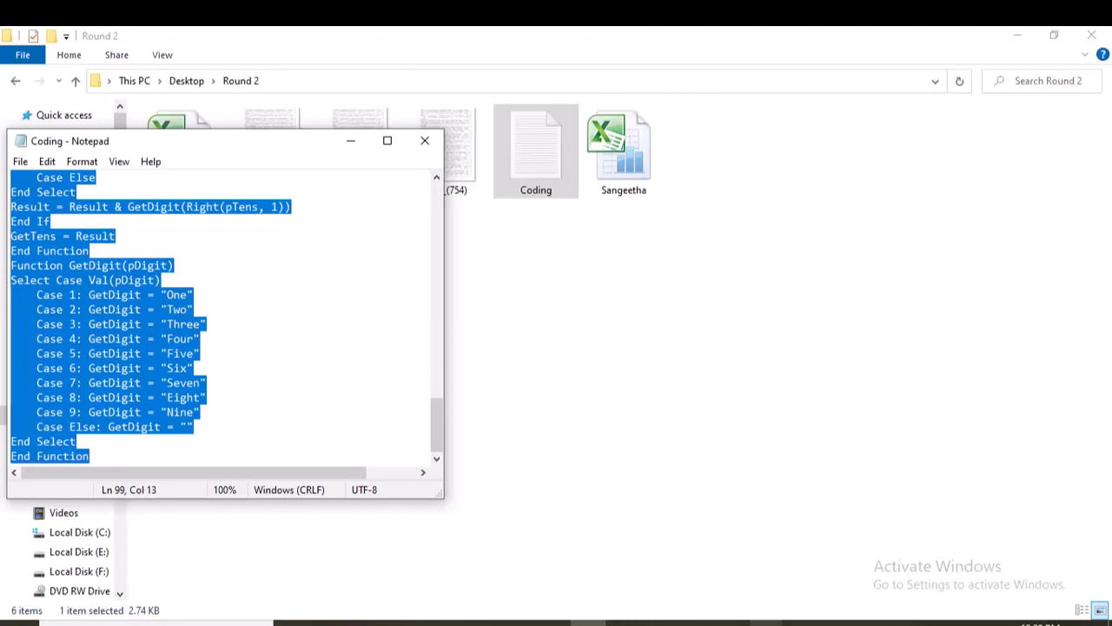
{"action": "mouse_move", "coordinate": [765, 622]}
{"action": "left_click", "coordinate": [973, 569]}
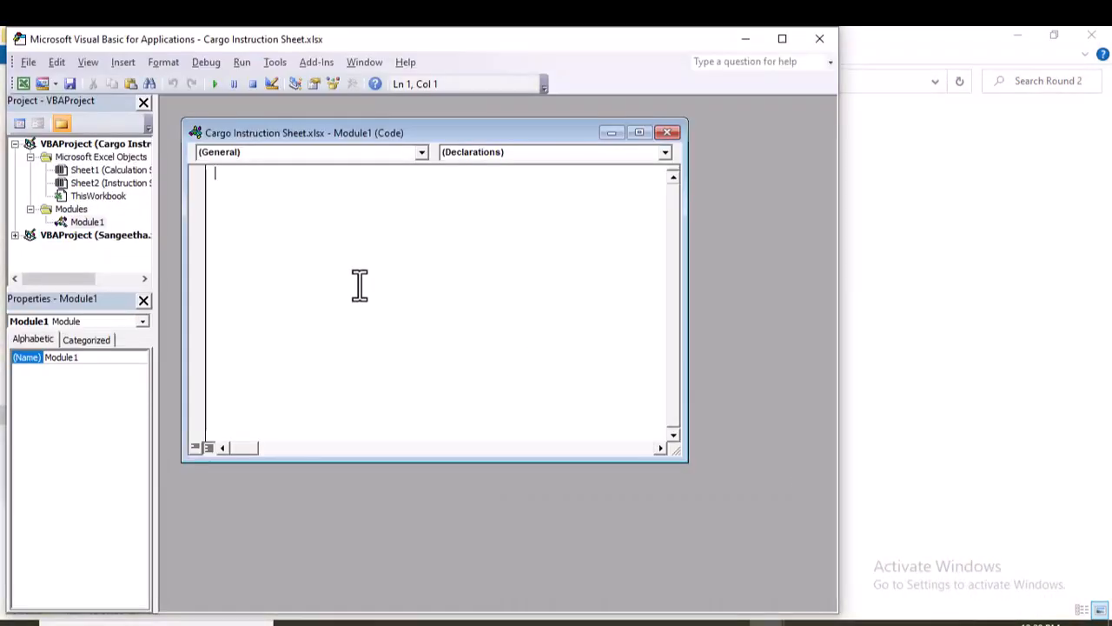
{"action": "key", "text": "ctrl+v"}
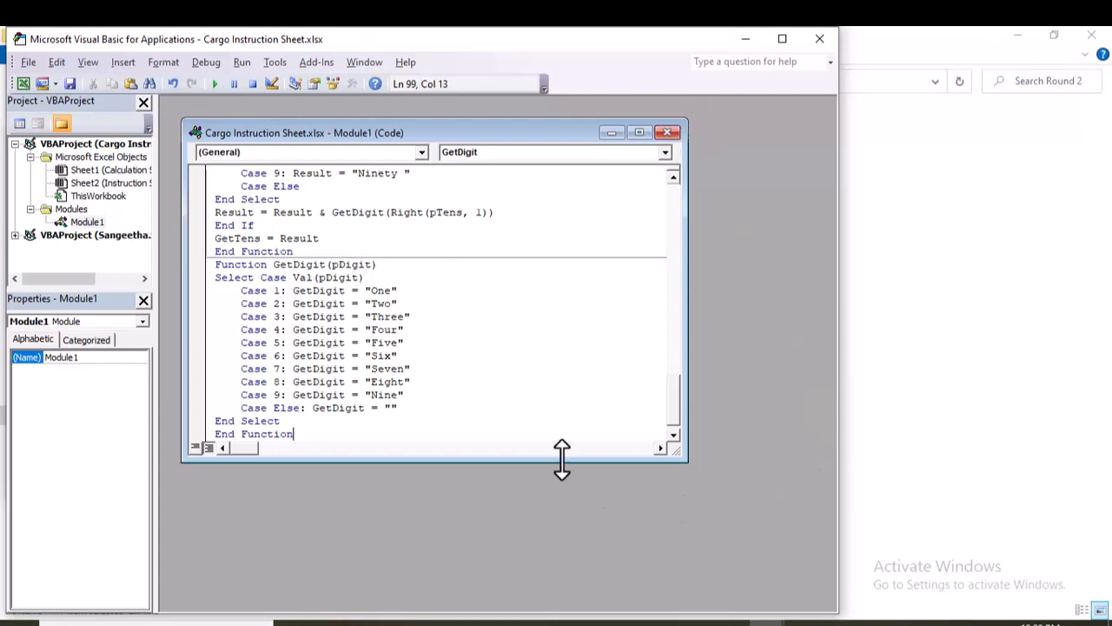
Return to the Calculation Sheet and enter the formula =numberstowords(I3) in cell J3 to spell out the total cost.
{"action": "key", "text": "alt"}
{"action": "key", "text": "alt+F11"}
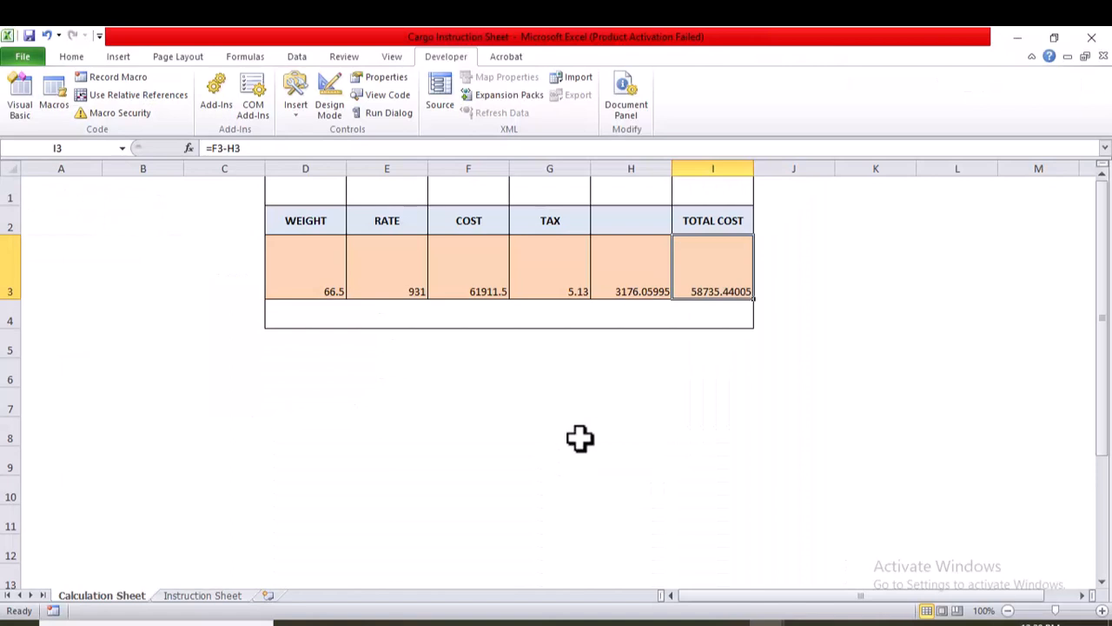
{"action": "left_click", "coordinate": [790, 267]}
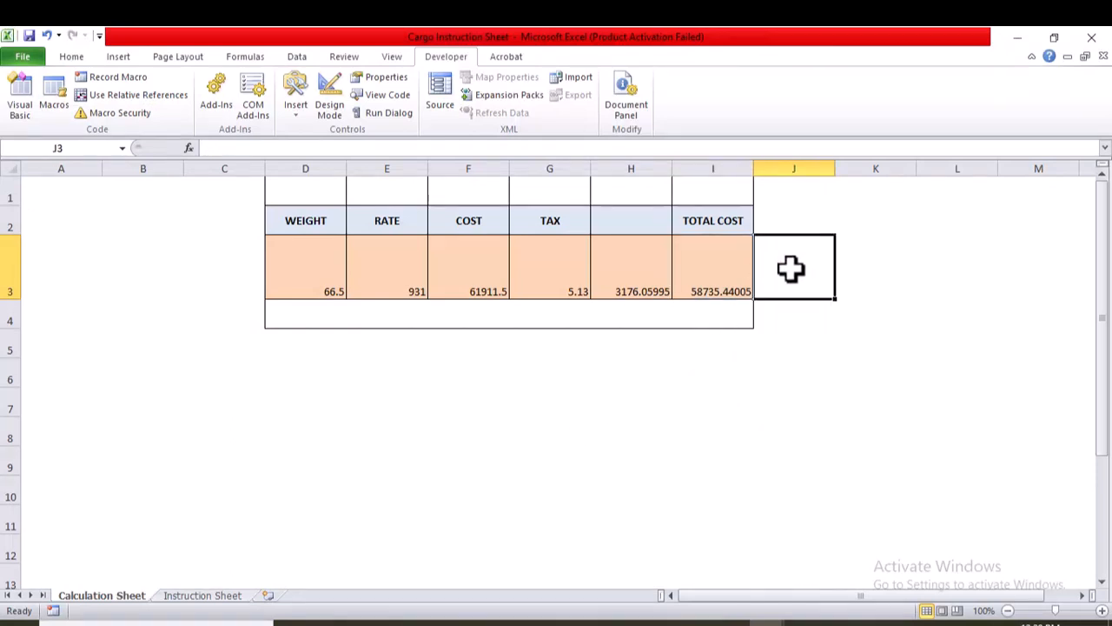
{"action": "type", "text": "=nu"}
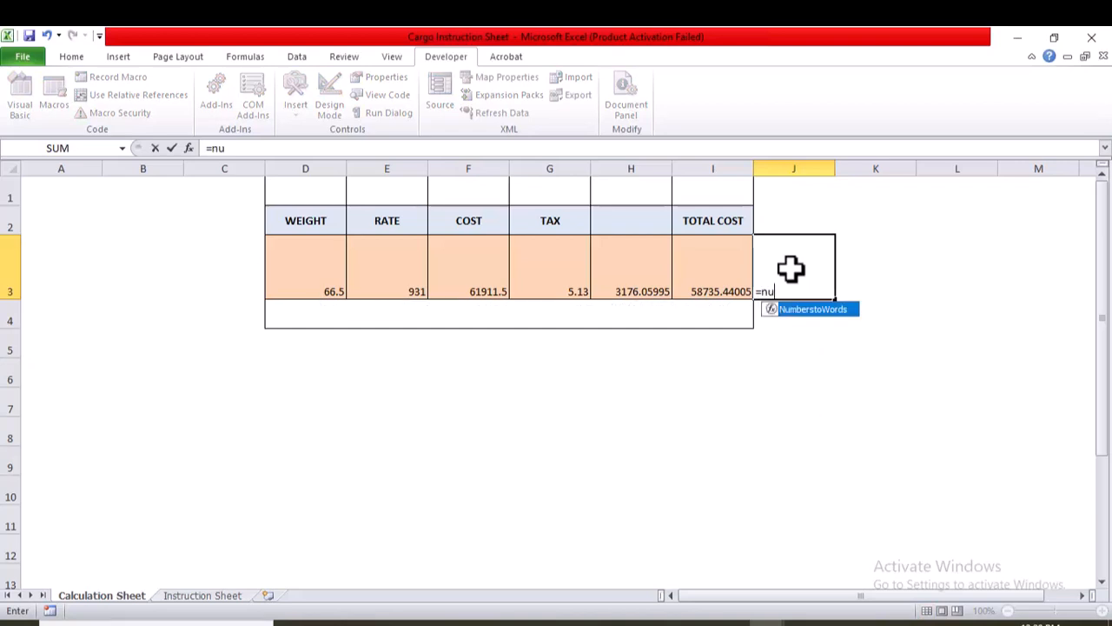
{"action": "type", "text": "mberstowords"}
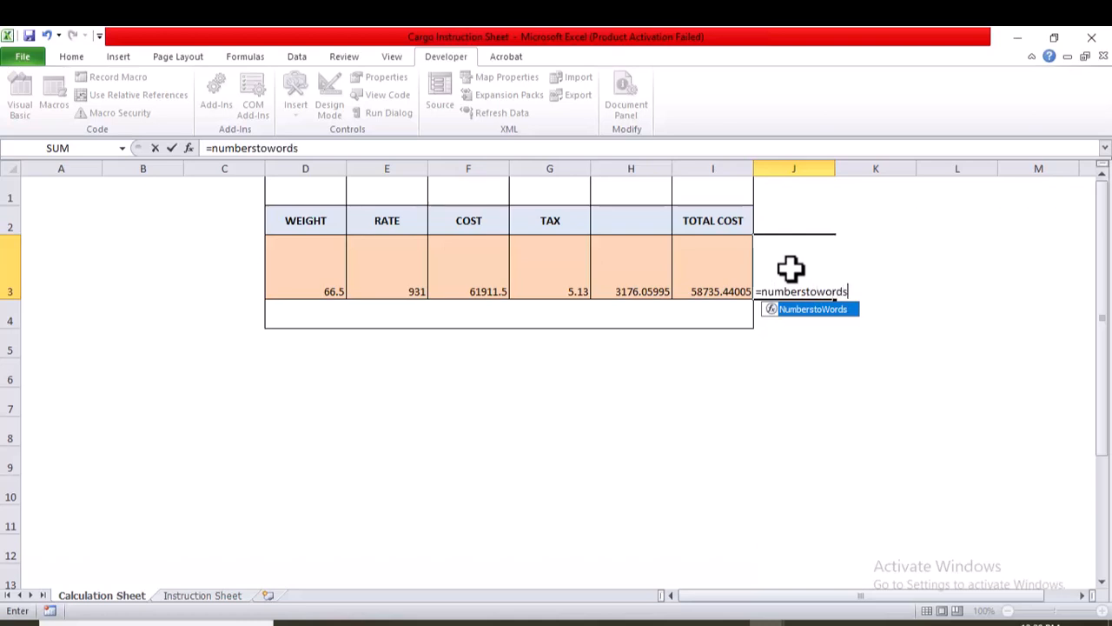
{"action": "type", "text": "("}
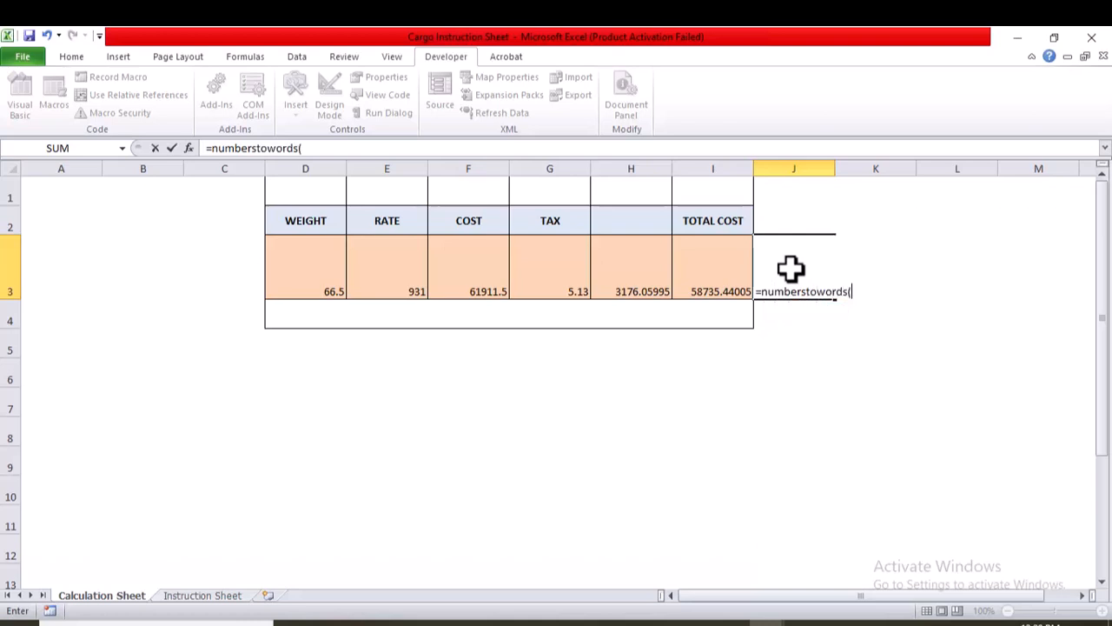
{"action": "left_click", "coordinate": [702, 277]}
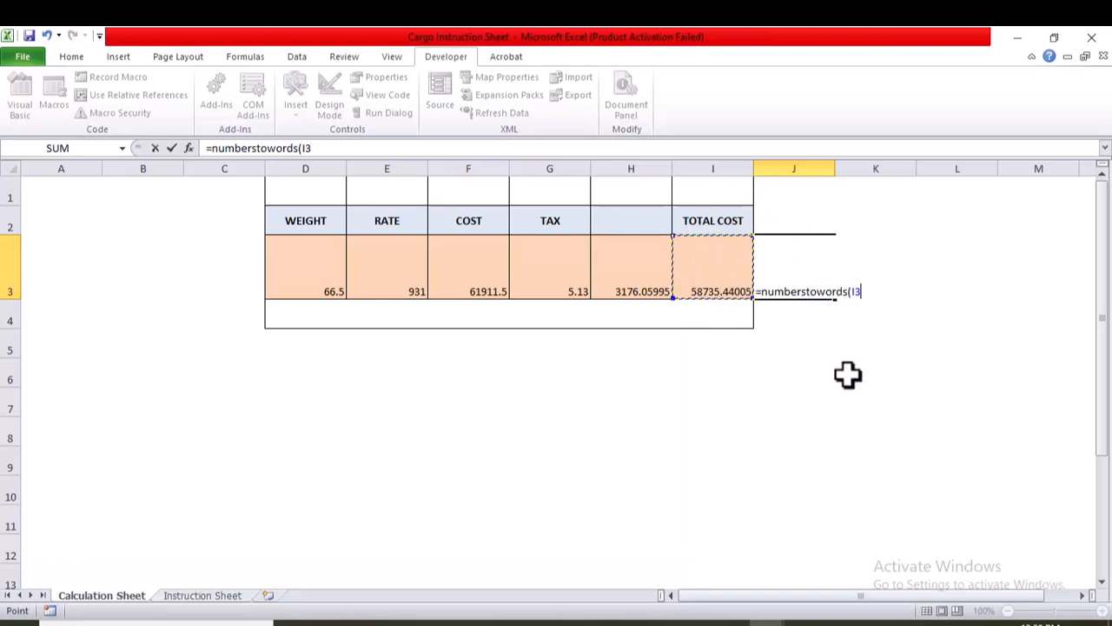
{"action": "key", "text": "Return"}
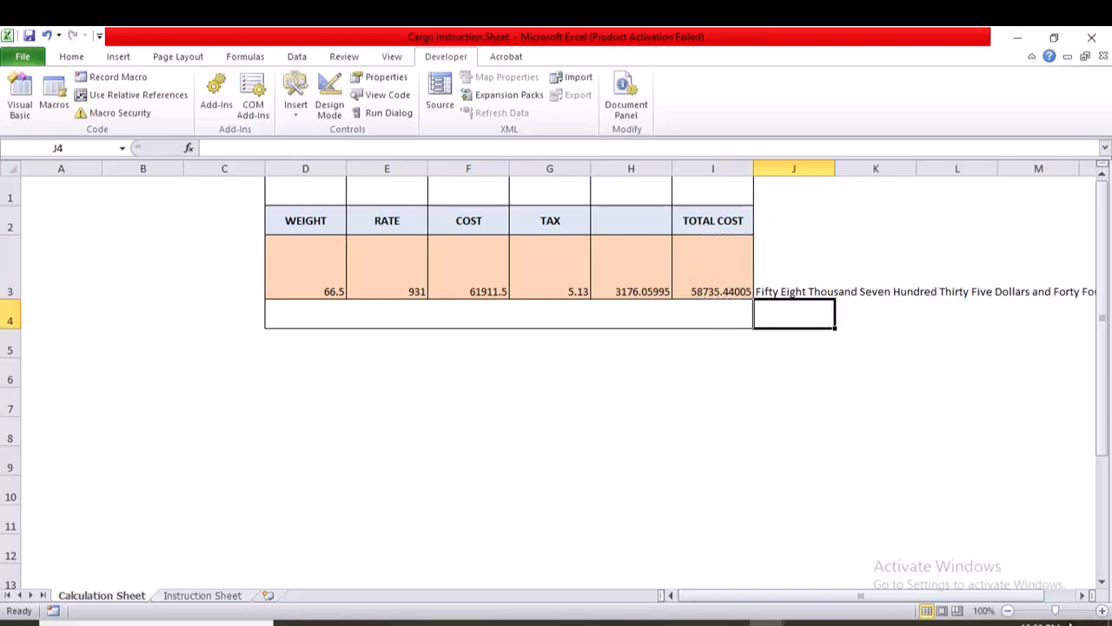
Check the full spelled-out total in cell J3, switch to the data-entry workbook and restore the Excel window to a smaller size.
{"action": "left_click", "coordinate": [1081, 596]}
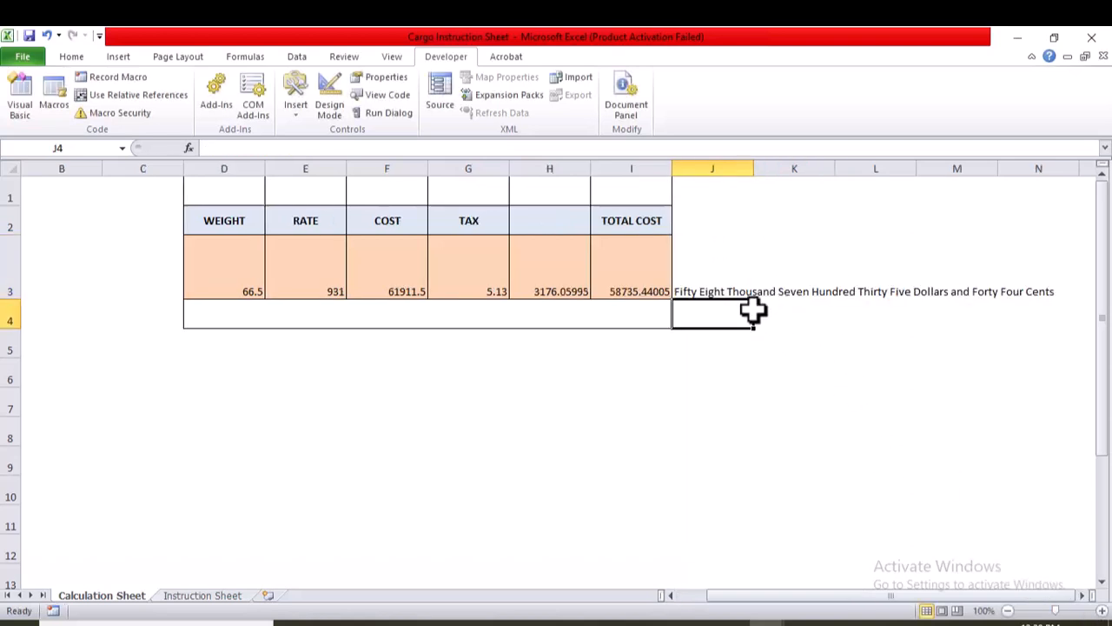
{"action": "left_click", "coordinate": [724, 273]}
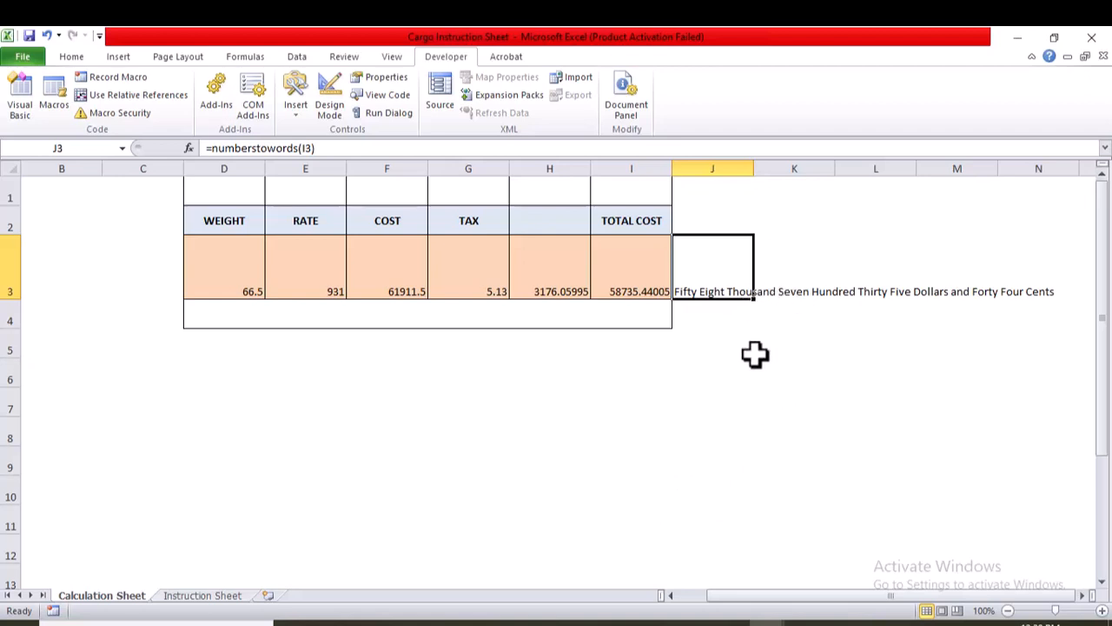
{"action": "mouse_move", "coordinate": [765, 622]}
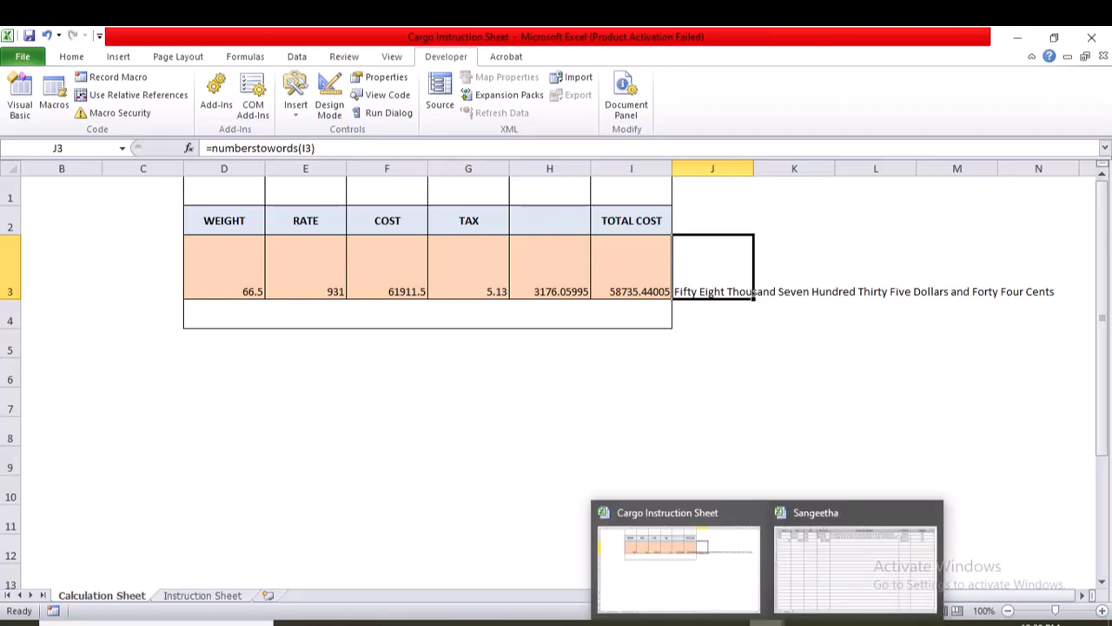
{"action": "left_click", "coordinate": [860, 564]}
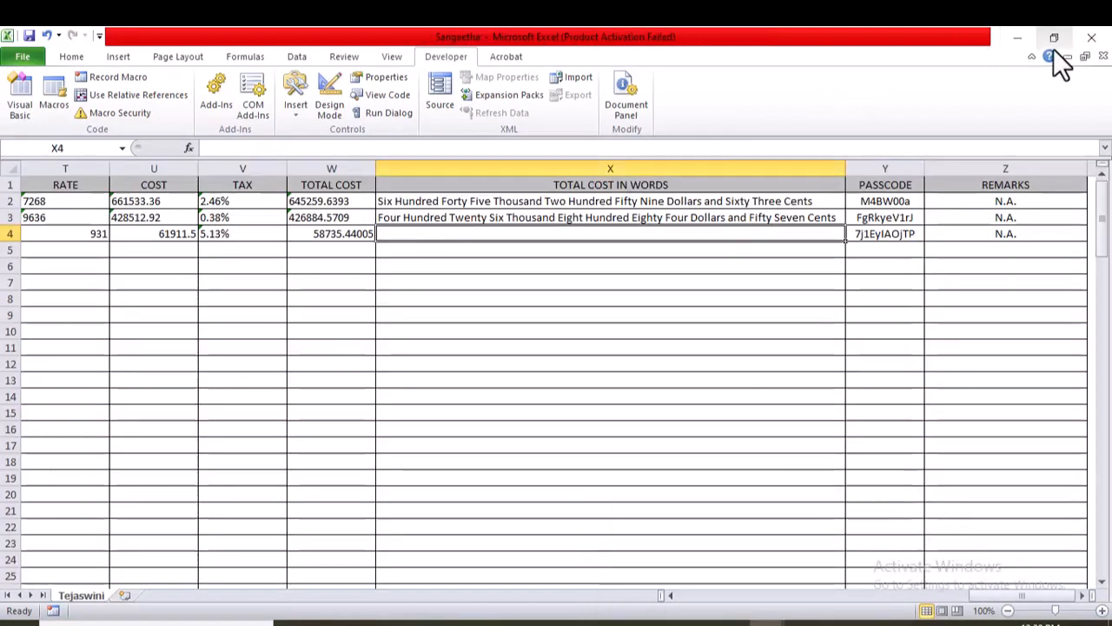
{"action": "left_click", "coordinate": [1055, 37]}
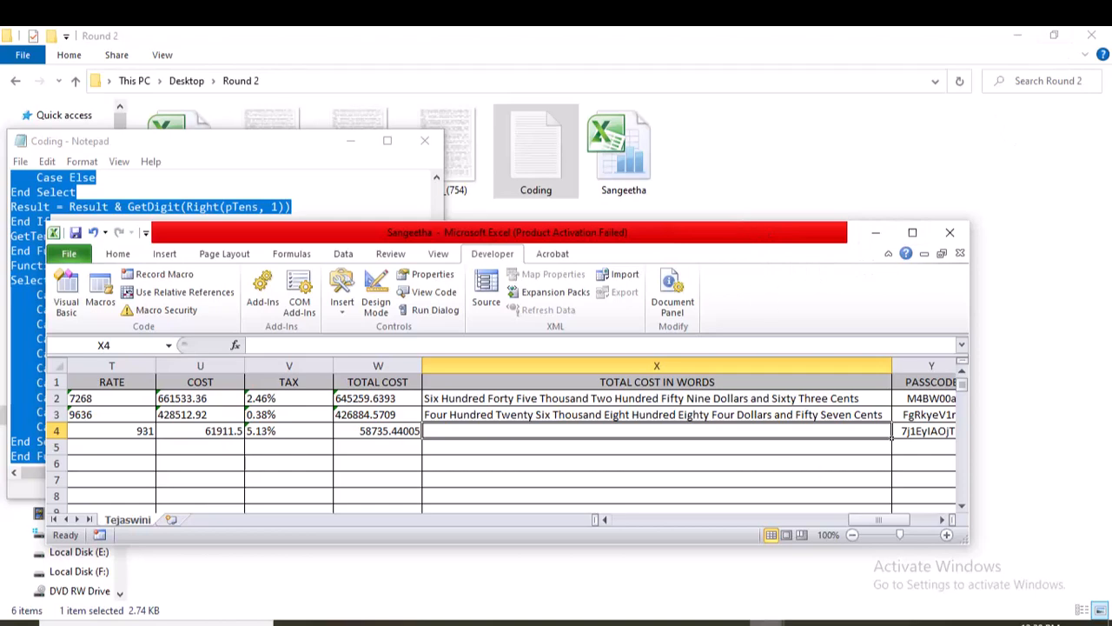
Try to place the Cargo Instruction Sheet and the data-entry workbook in separate positions on the screen.
{"action": "mouse_move", "coordinate": [765, 622]}
{"action": "left_click", "coordinate": [676, 560]}
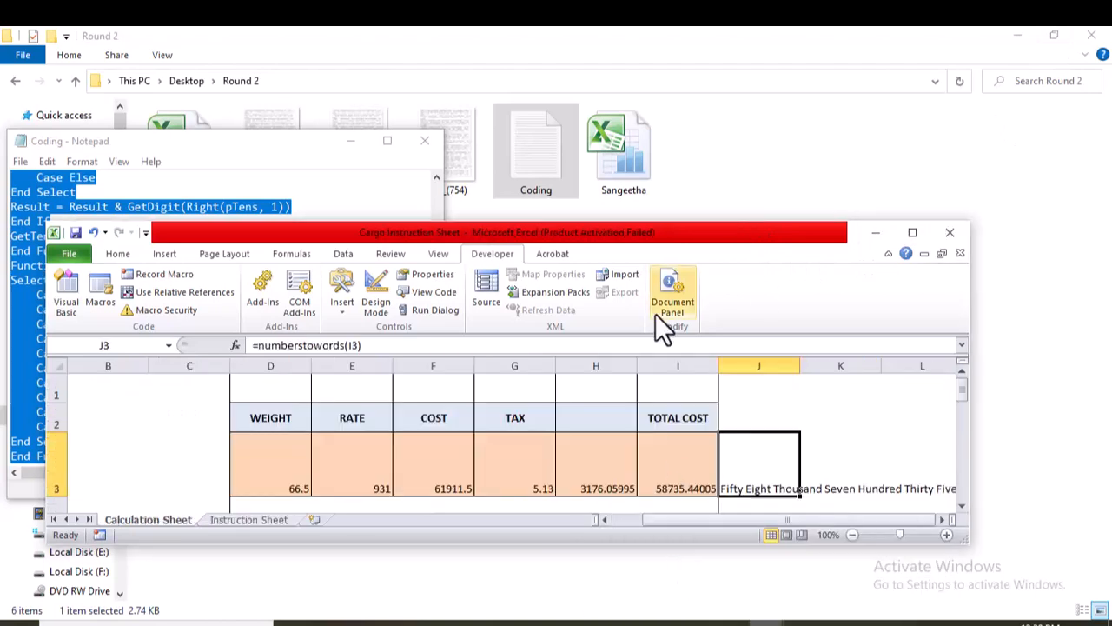
{"action": "left_click_drag", "start_coordinate": [658, 241], "coordinate": [718, 84]}
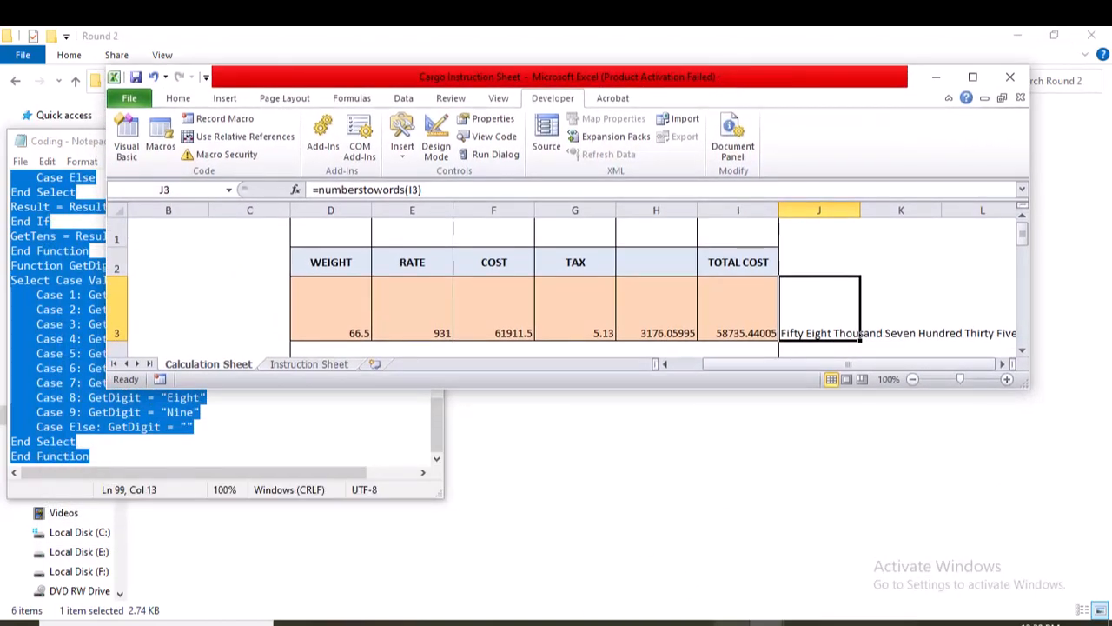
{"action": "mouse_move", "coordinate": [765, 622]}
{"action": "left_click", "coordinate": [819, 588]}
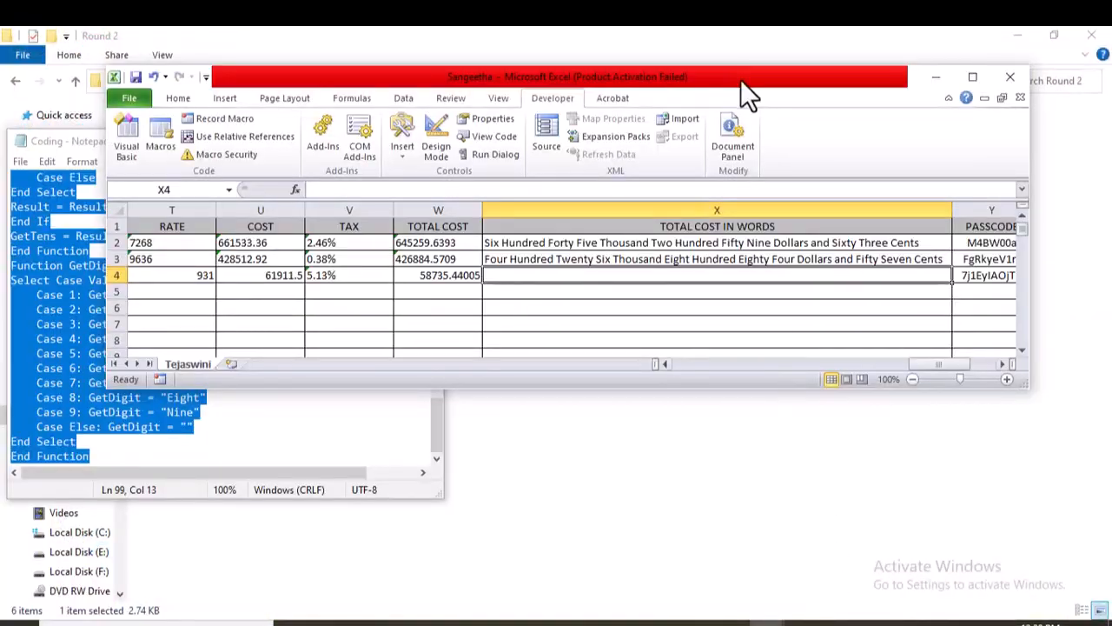
{"action": "left_click_drag", "start_coordinate": [740, 79], "coordinate": [744, 218]}
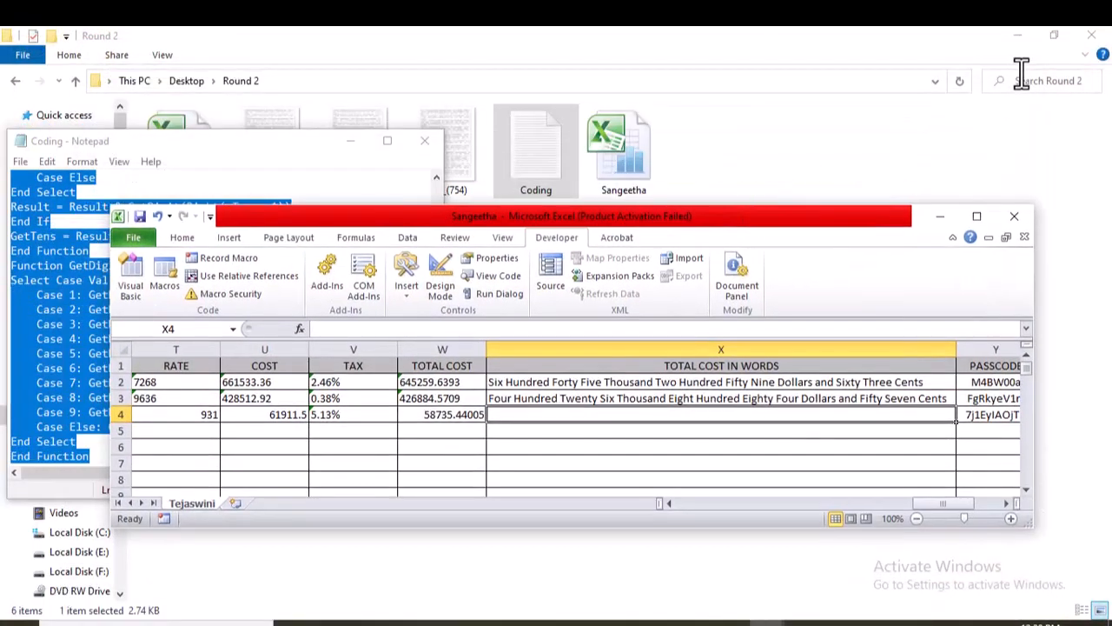
Minimize the Round 2 folder, the CG_(752) image in Paint and the Coding text file.
{"action": "left_click", "coordinate": [1018, 34]}
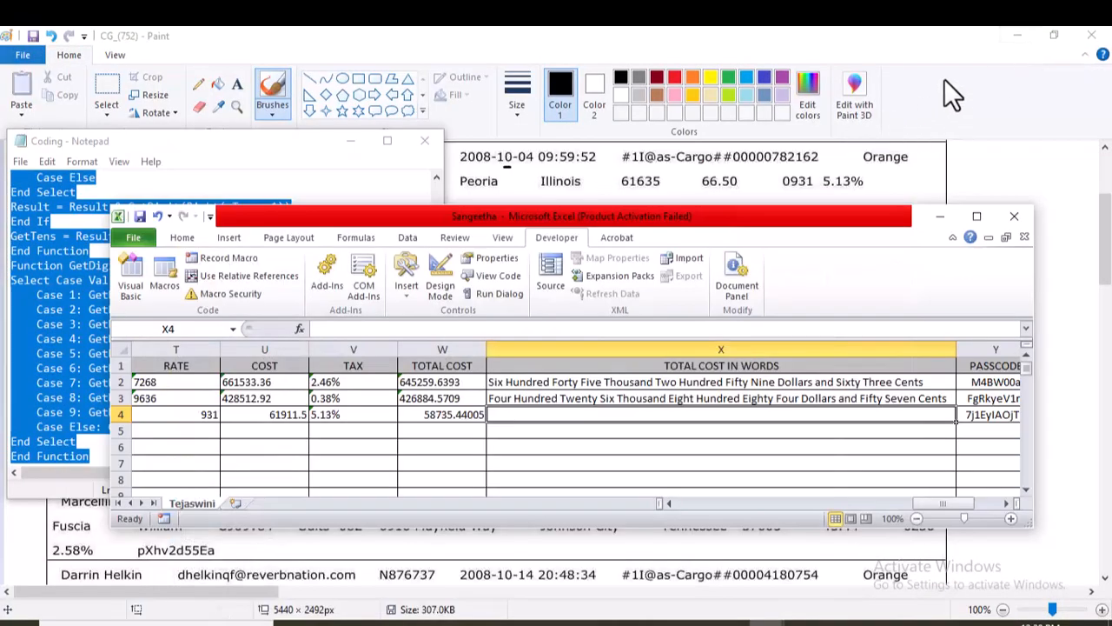
{"action": "left_click", "coordinate": [1016, 33]}
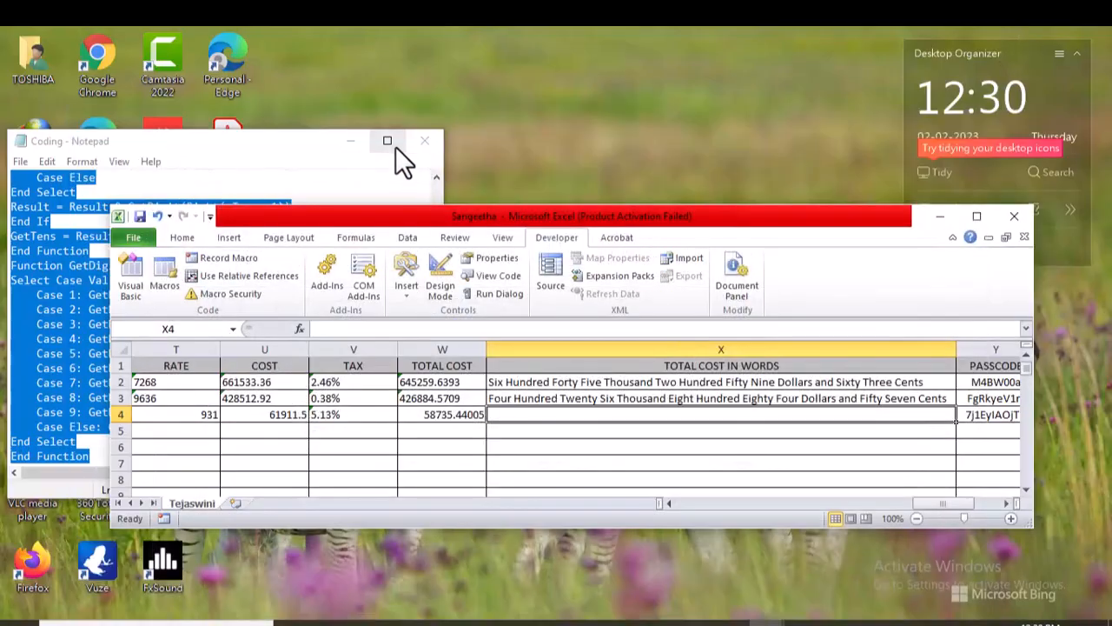
{"action": "left_click", "coordinate": [348, 139]}
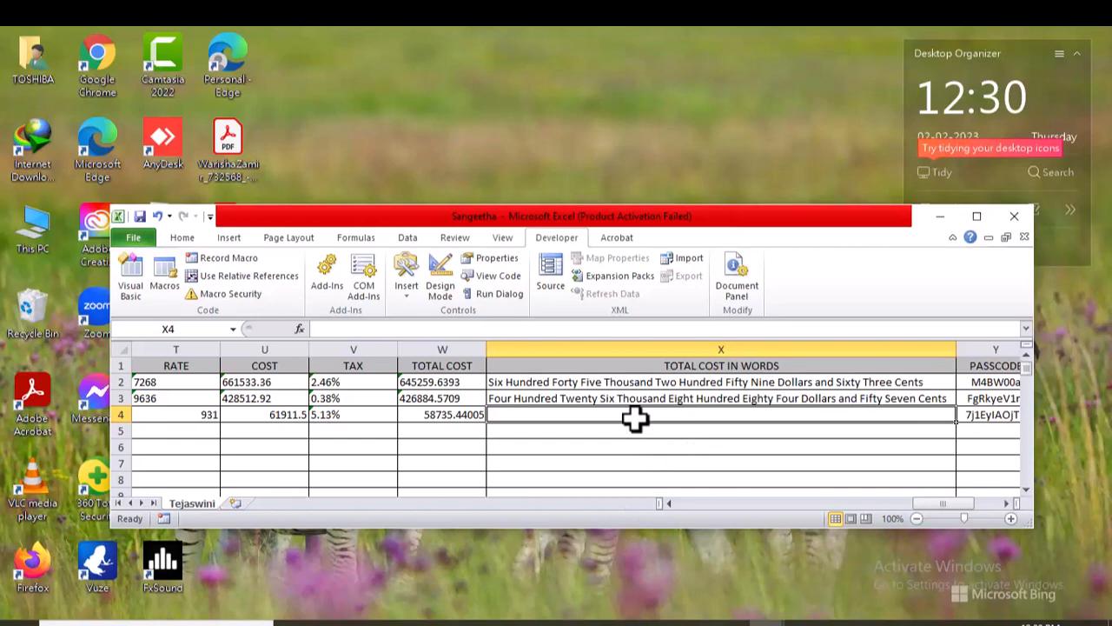
Reposition the Excel window near the top of the desktop and bring the Cargo Instruction Sheet to the front with row 3 visible.
{"action": "mouse_move", "coordinate": [764, 619]}
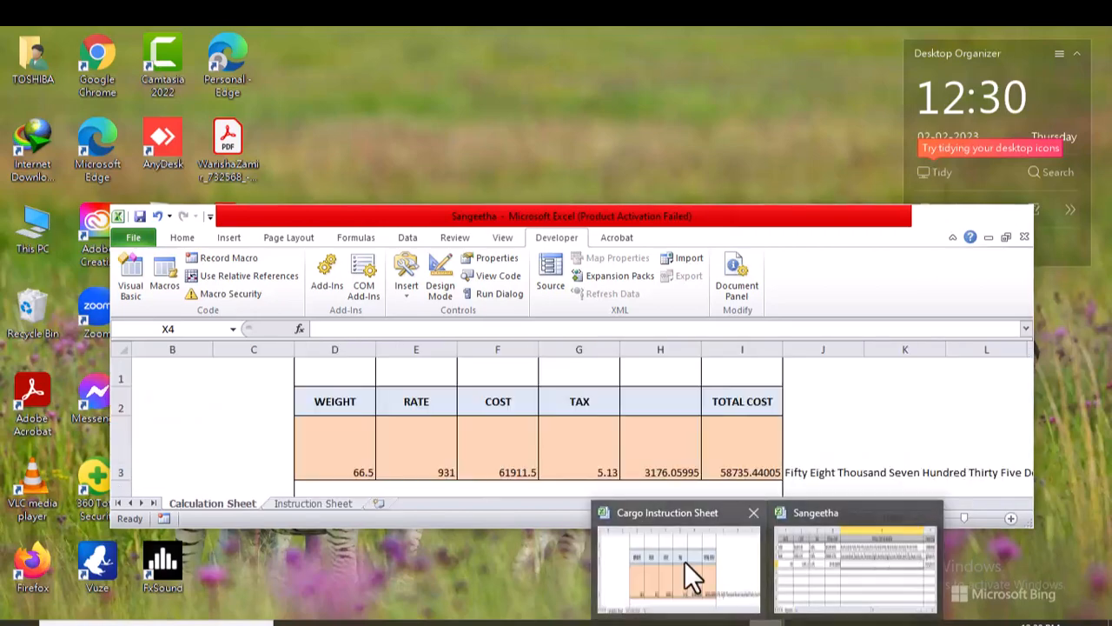
{"action": "left_click", "coordinate": [684, 561]}
{"action": "left_click_drag", "start_coordinate": [635, 215], "coordinate": [590, 37]}
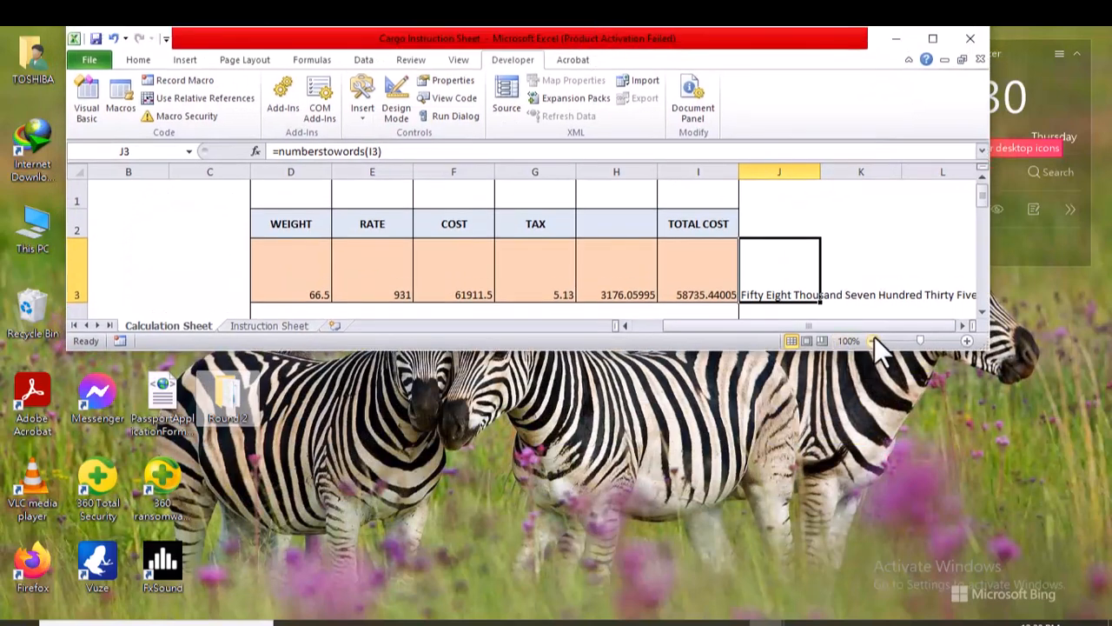
{"action": "left_click", "coordinate": [983, 312]}
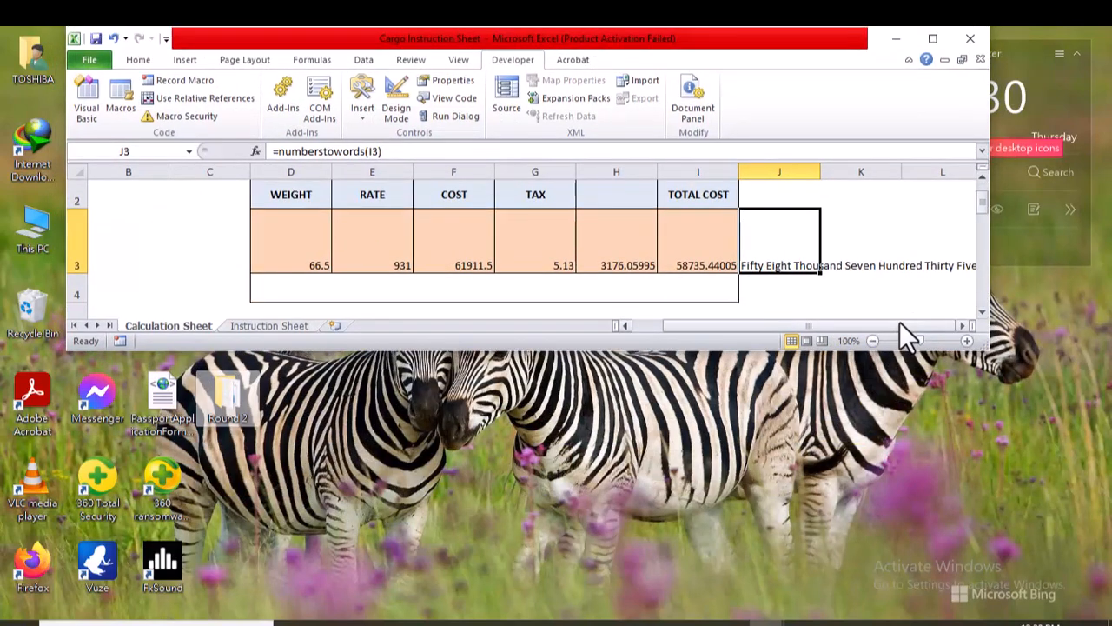
{"action": "mouse_move", "coordinate": [766, 620]}
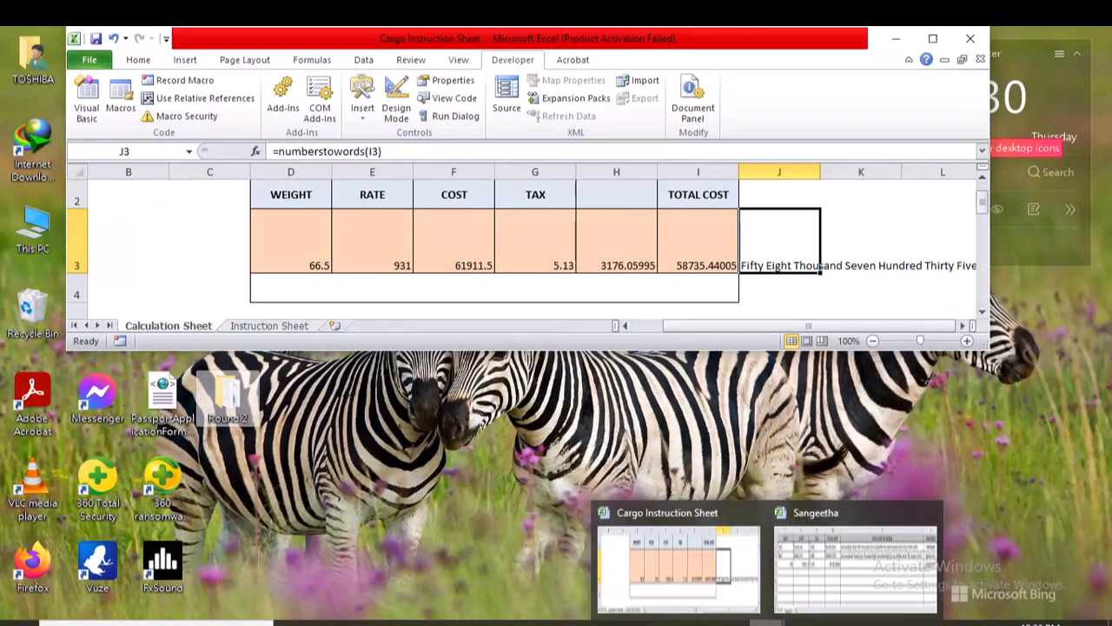
{"action": "left_click", "coordinate": [824, 599]}
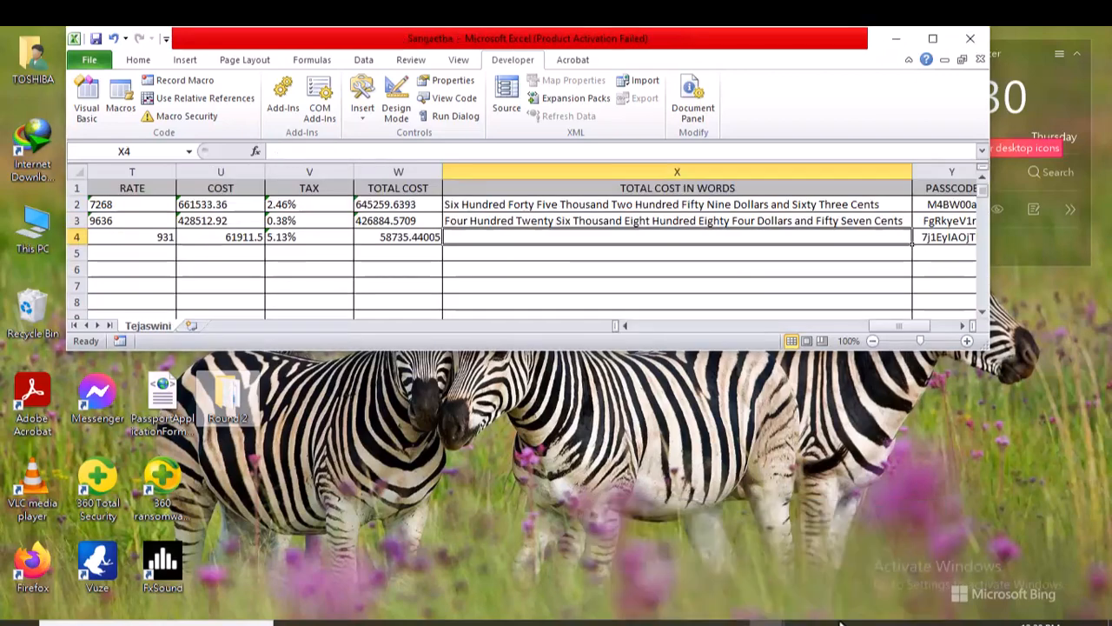
{"action": "left_click_drag", "start_coordinate": [677, 34], "coordinate": [685, 87]}
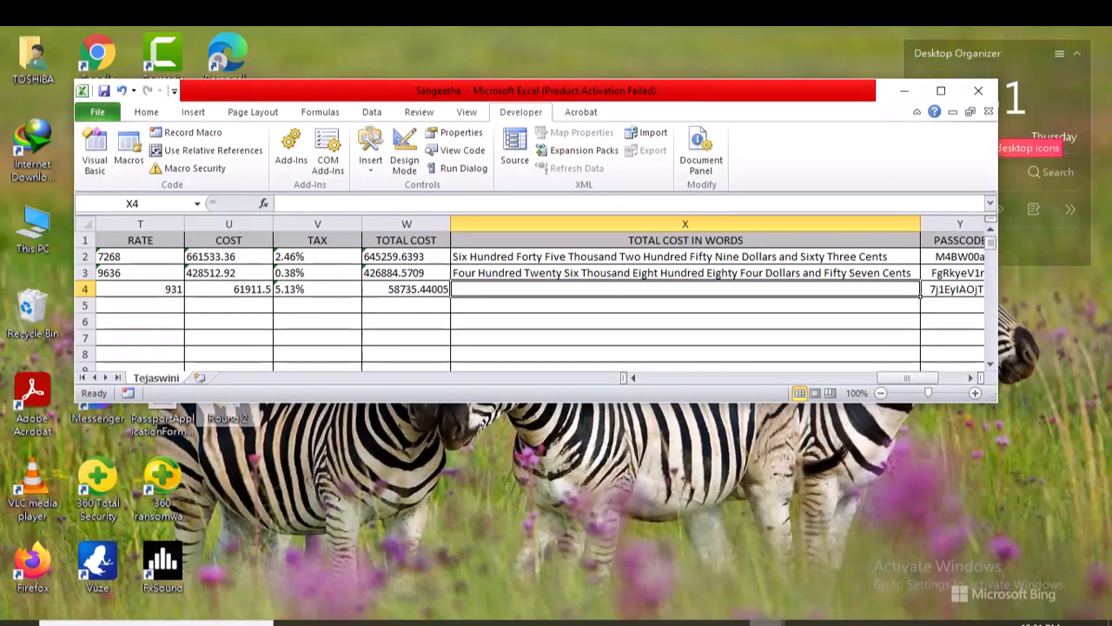
{"action": "mouse_move", "coordinate": [776, 617]}
{"action": "left_click", "coordinate": [689, 543]}
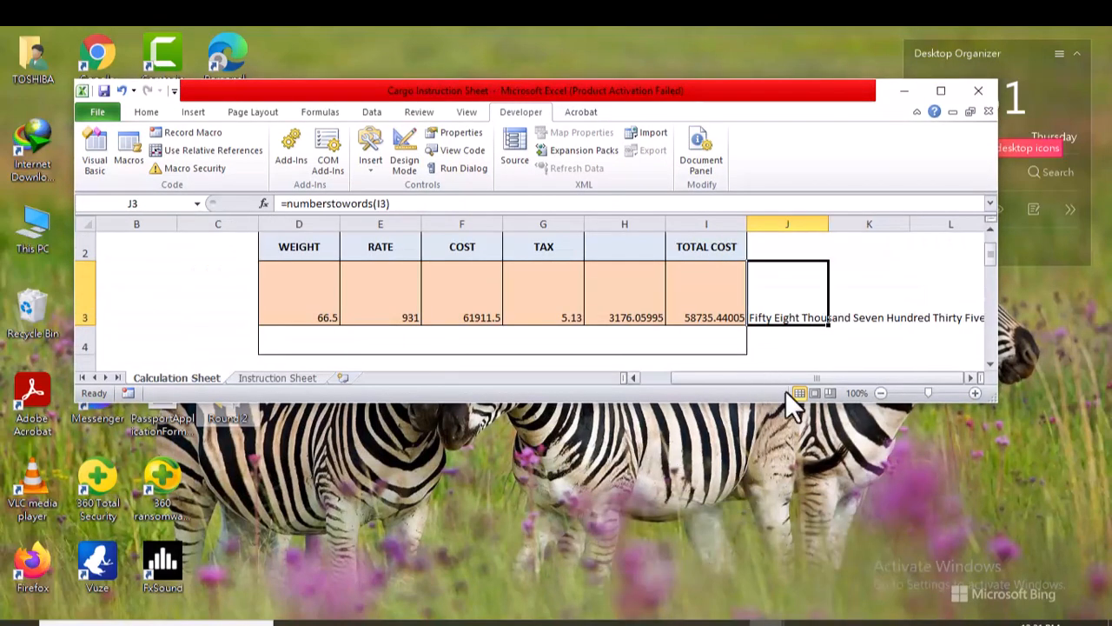
Open a blank Notepad document below the Calculation Sheet and enter "Fifty Eight Thousand Seven Hundred Thirty FIve" from cell J3.
{"action": "left_click", "coordinate": [588, 619]}
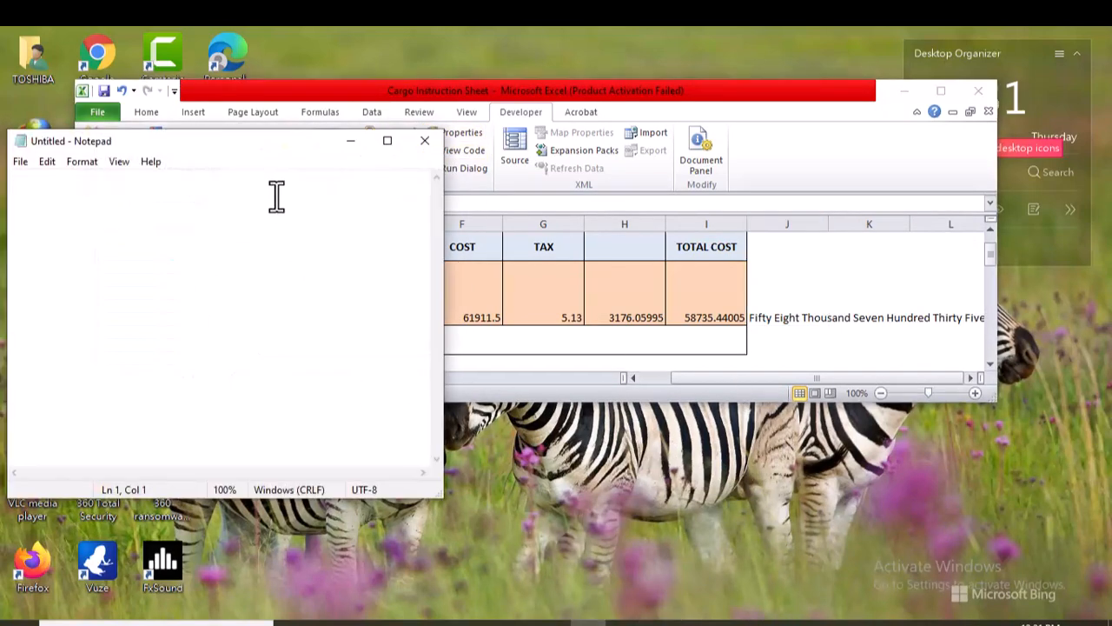
{"action": "left_click_drag", "start_coordinate": [232, 147], "coordinate": [839, 351]}
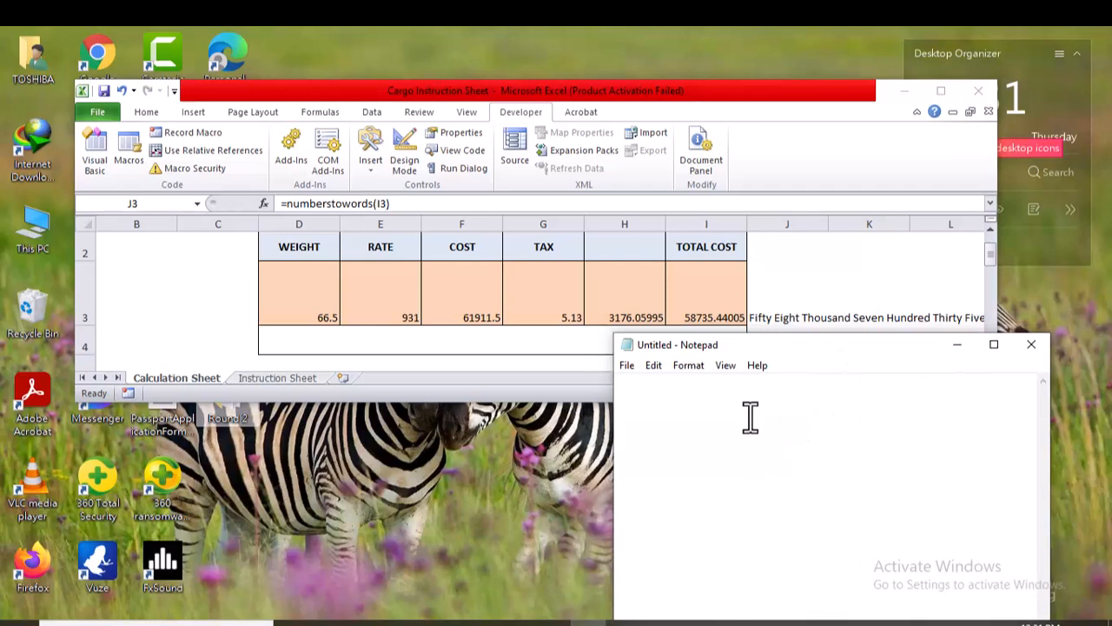
{"action": "type", "text": "Fifty Eight"}
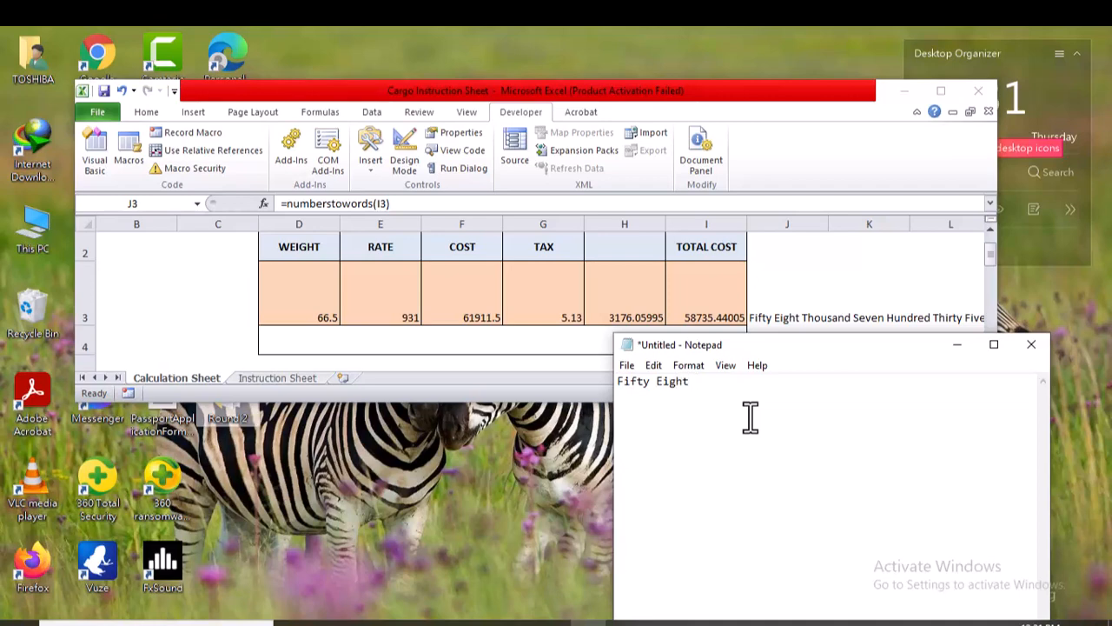
{"action": "type", "text": "anbdnmd"}
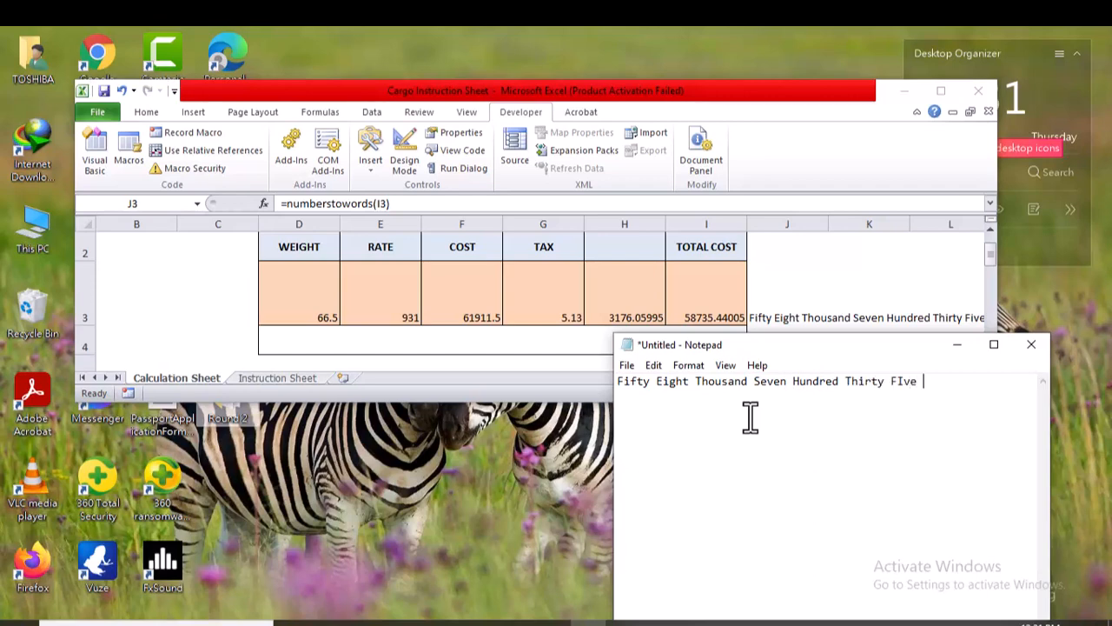
Reveal the rest of the amount in words beside J3 and complete the Notepad line with "Dollars and Forty Four Cents".
{"action": "left_click", "coordinate": [775, 313]}
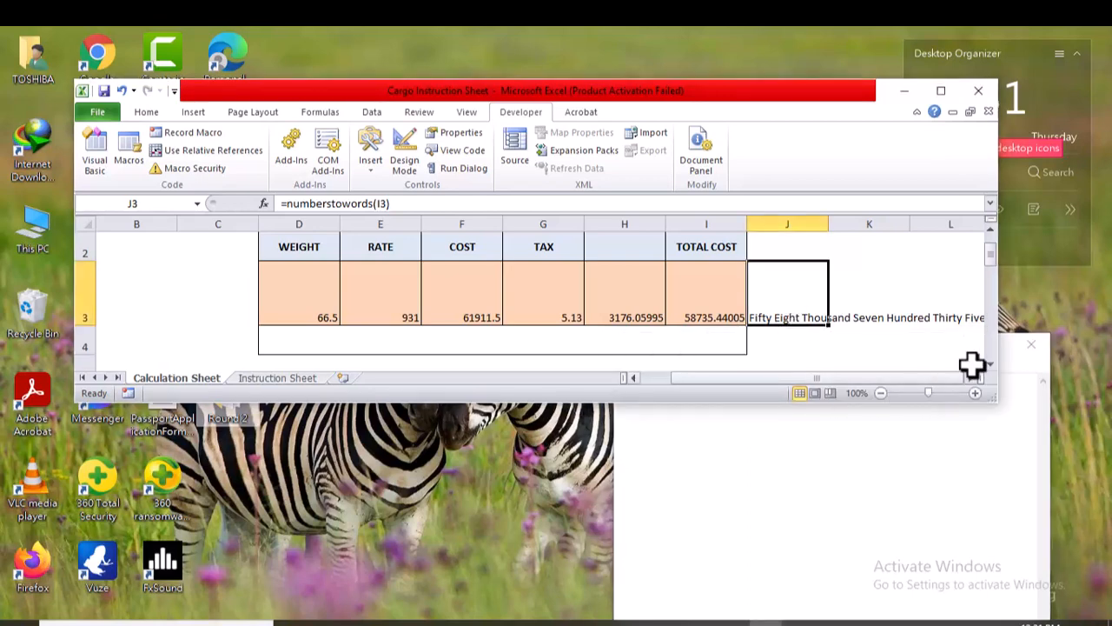
{"action": "left_click", "coordinate": [970, 377]}
{"action": "left_click", "coordinate": [970, 378]}
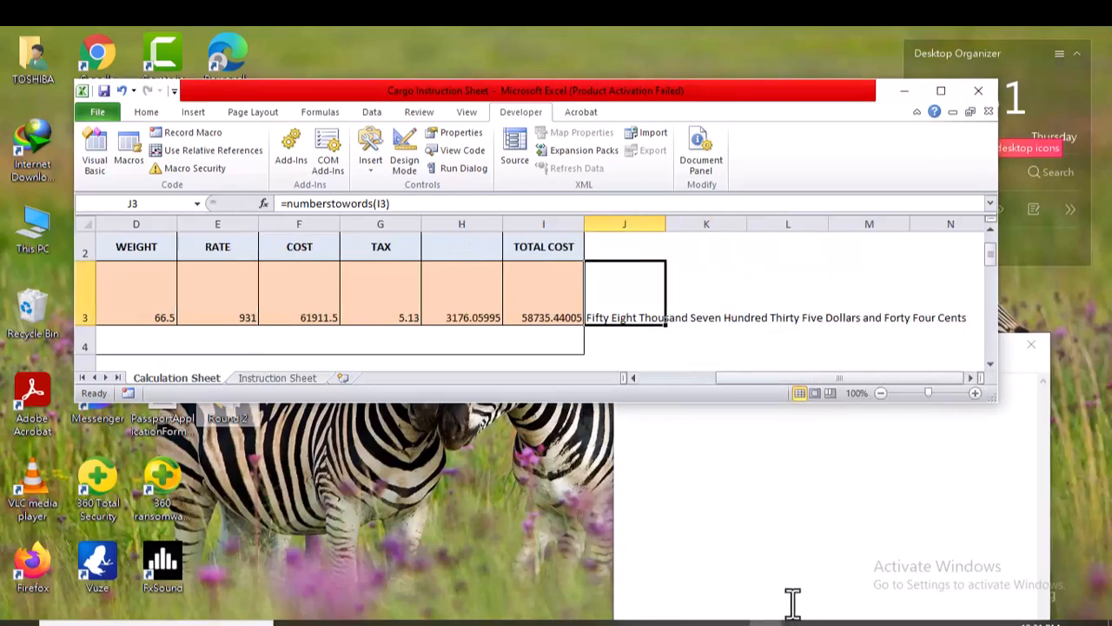
{"action": "left_click", "coordinate": [772, 563]}
{"action": "left_click", "coordinate": [941, 390]}
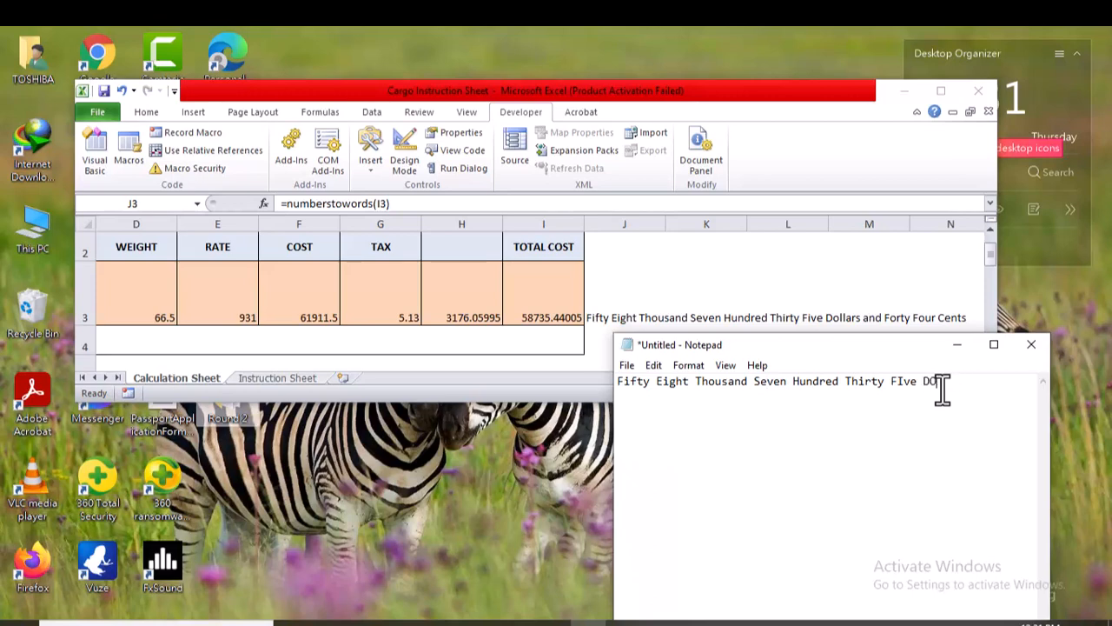
{"action": "type", "text": "Dollars and FOrty Four"}
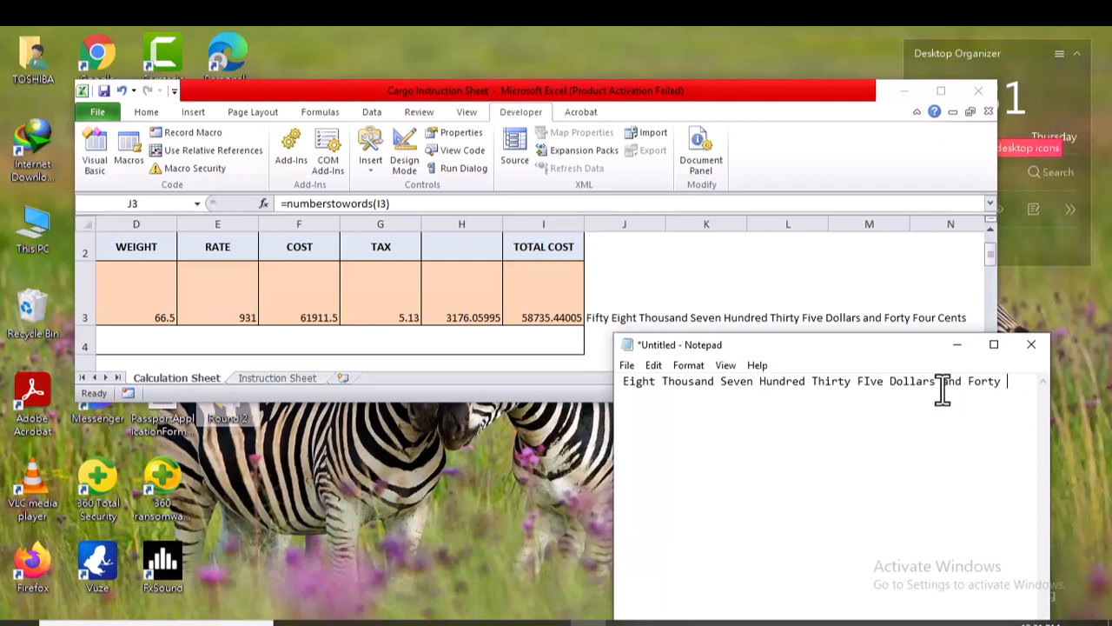
{"action": "type", "text": "four "}
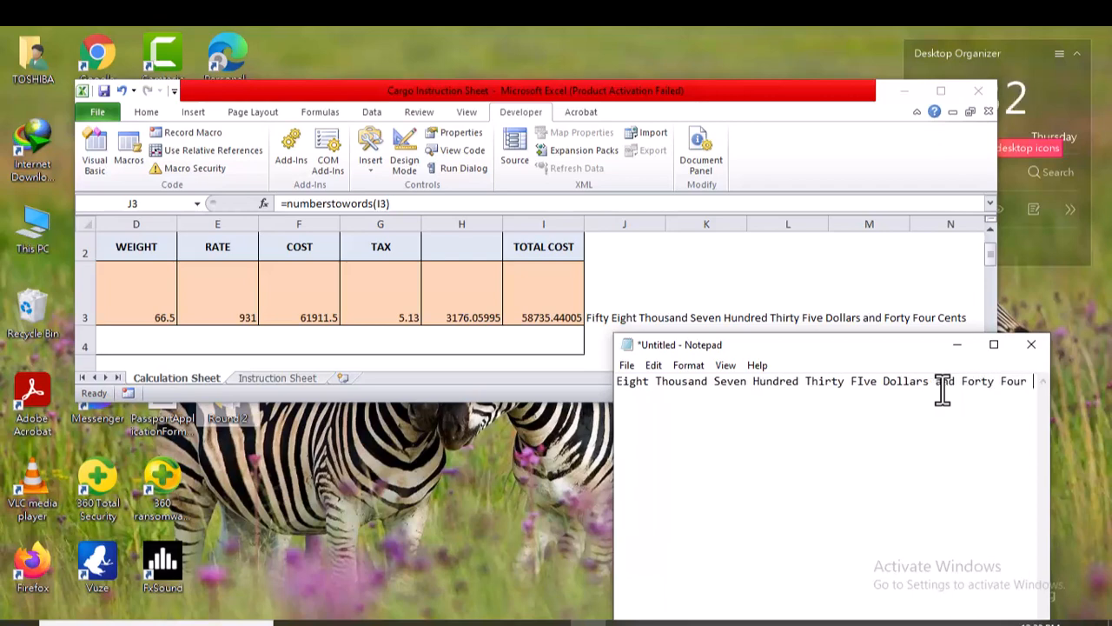
{"action": "type", "text": "Cents"}
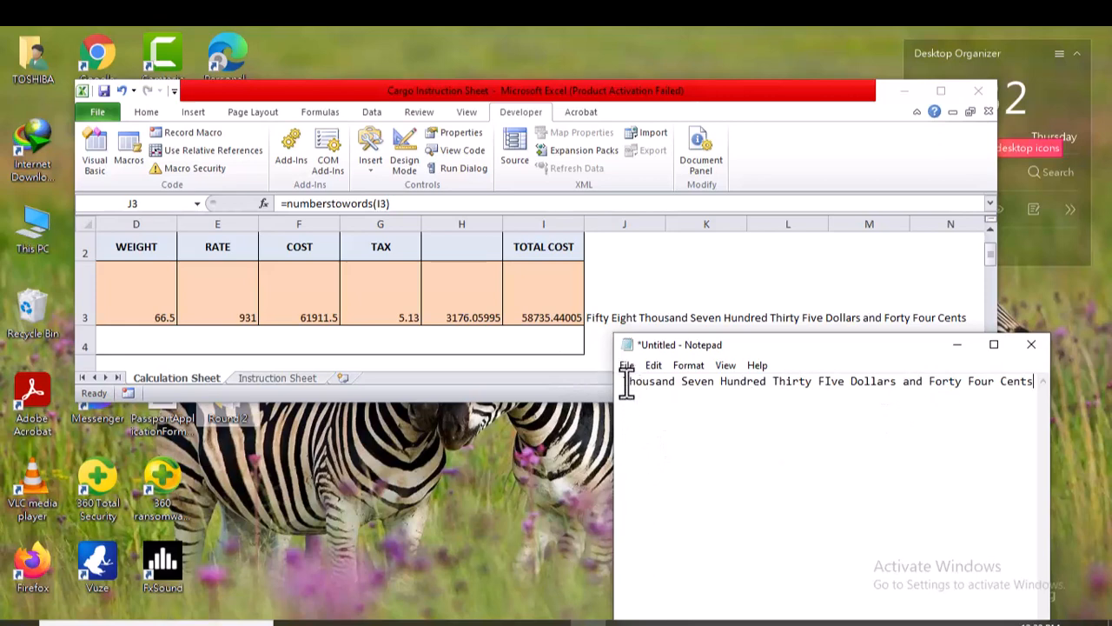
Copy "Thousand Seven Hundred Thirty FIve Dollars and Forty Four Cents" from Notepad into REC03's TOTAL COST IN WORDS cell X4 as text.
{"action": "left_click_drag", "start_coordinate": [628, 384], "coordinate": [1046, 404]}
{"action": "right_click", "coordinate": [905, 388]}
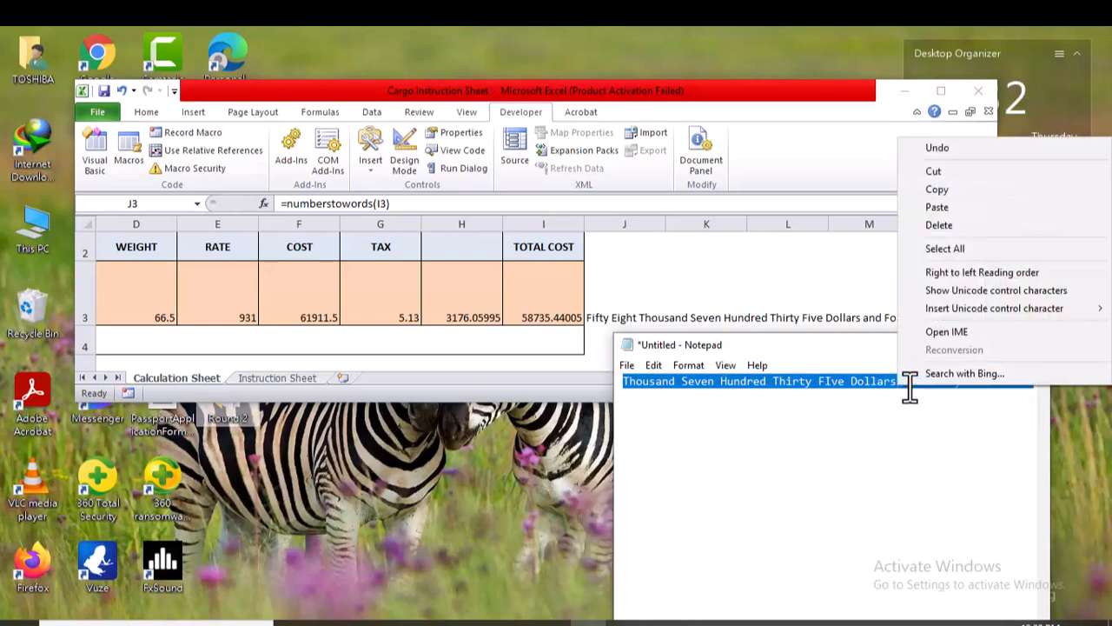
{"action": "left_click", "coordinate": [947, 190]}
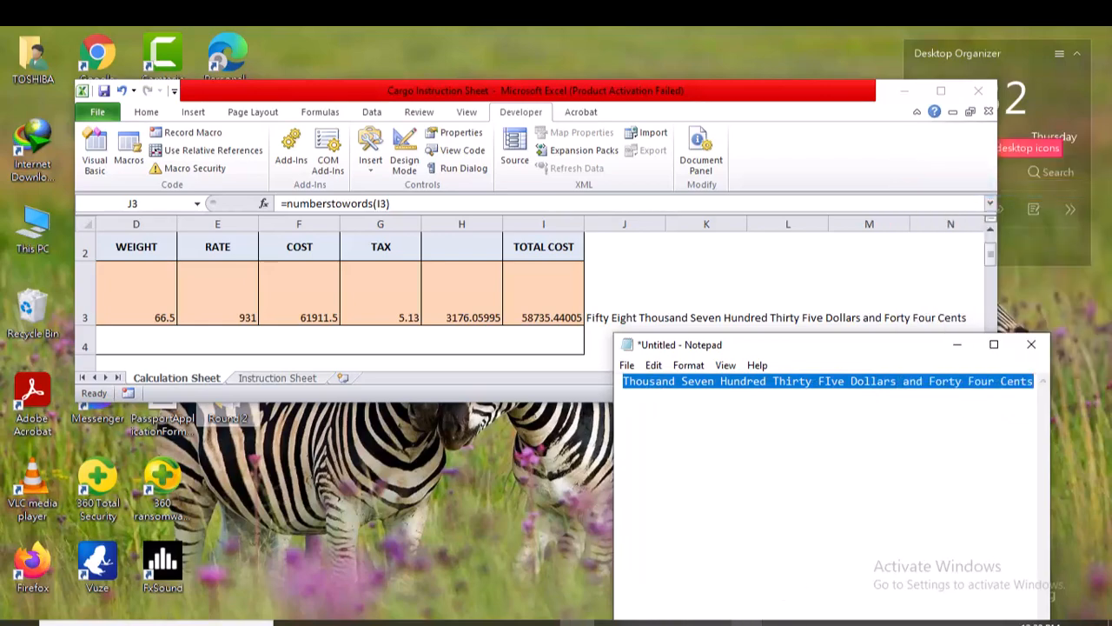
{"action": "mouse_move", "coordinate": [747, 622]}
{"action": "left_click", "coordinate": [838, 569]}
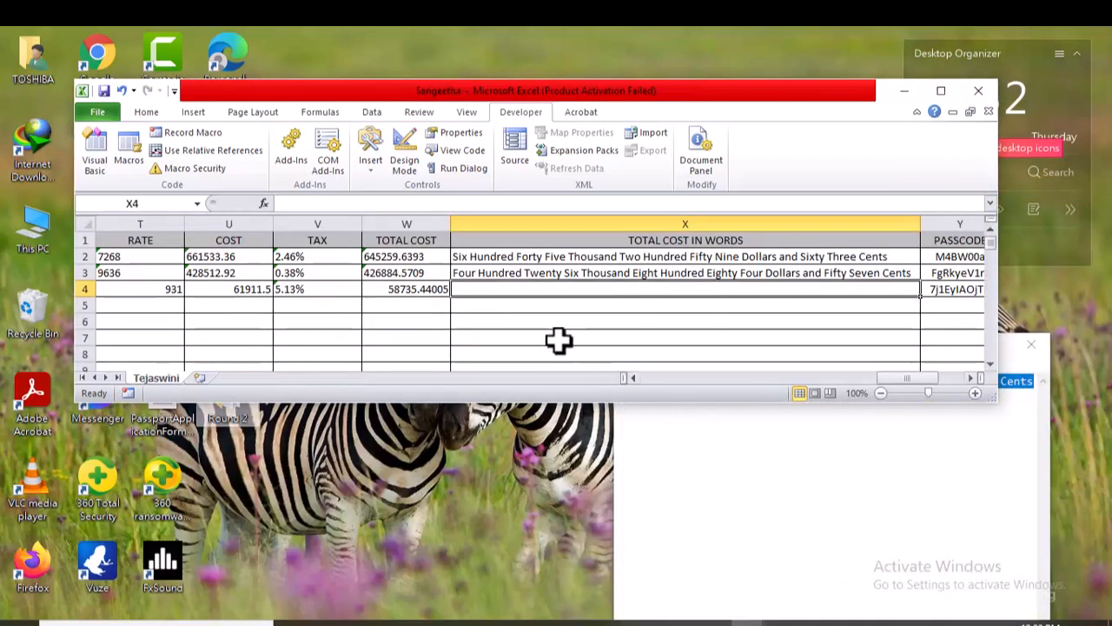
{"action": "right_click", "coordinate": [492, 288]}
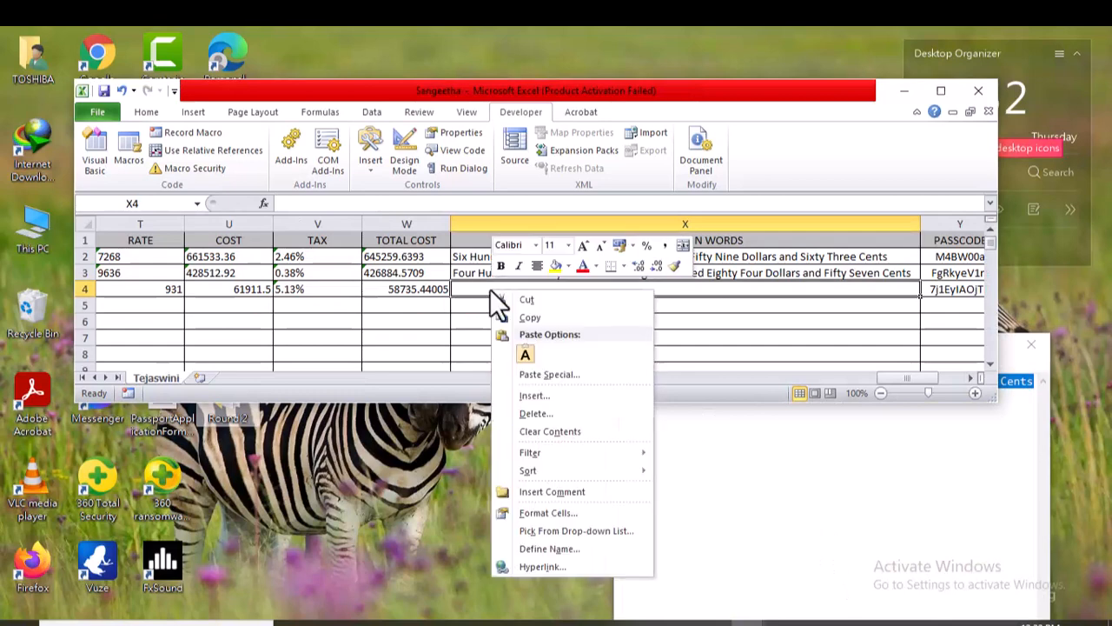
{"action": "left_click", "coordinate": [526, 354]}
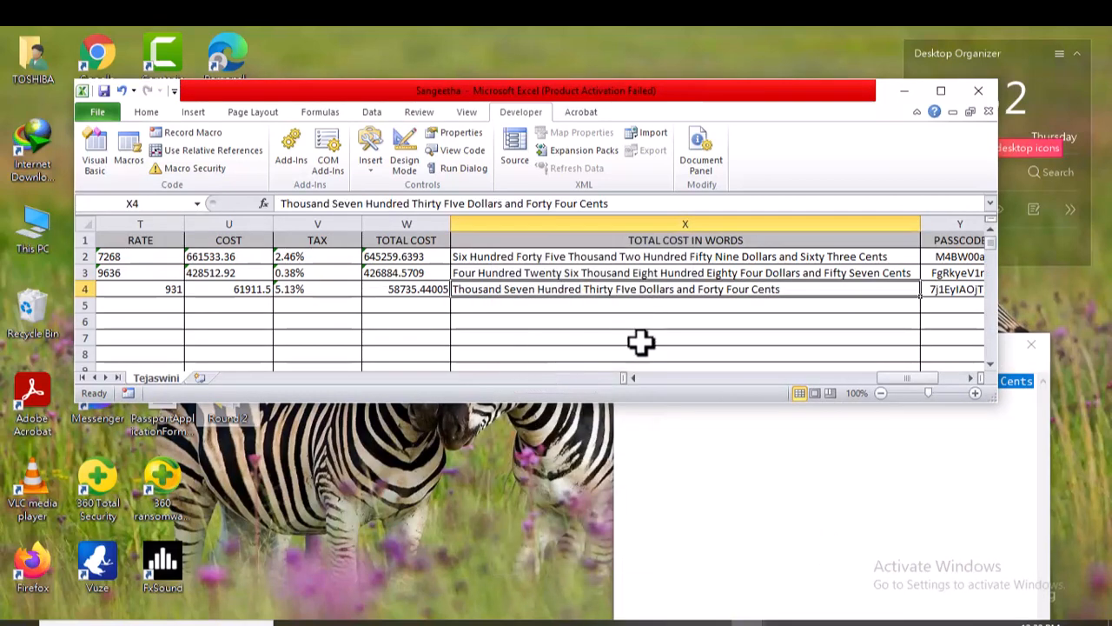
{"action": "left_click_drag", "start_coordinate": [925, 377], "coordinate": [661, 377]}
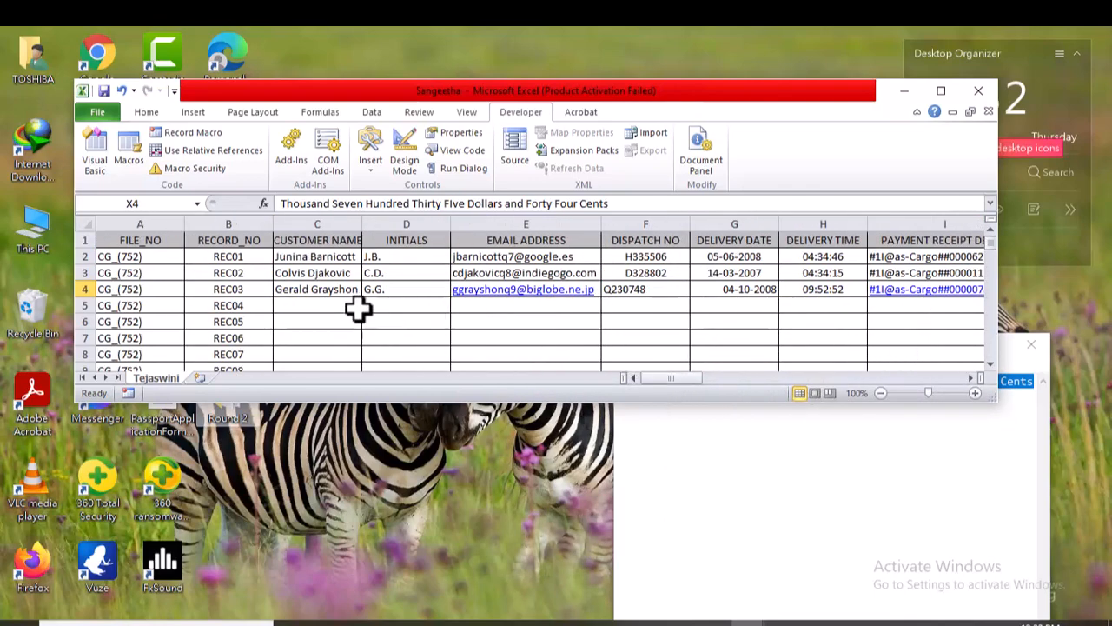
Review the entries for REC01 to REC03 across the sheet, from CUSTOMER NAME through REMARKS.
{"action": "left_click", "coordinate": [311, 305]}
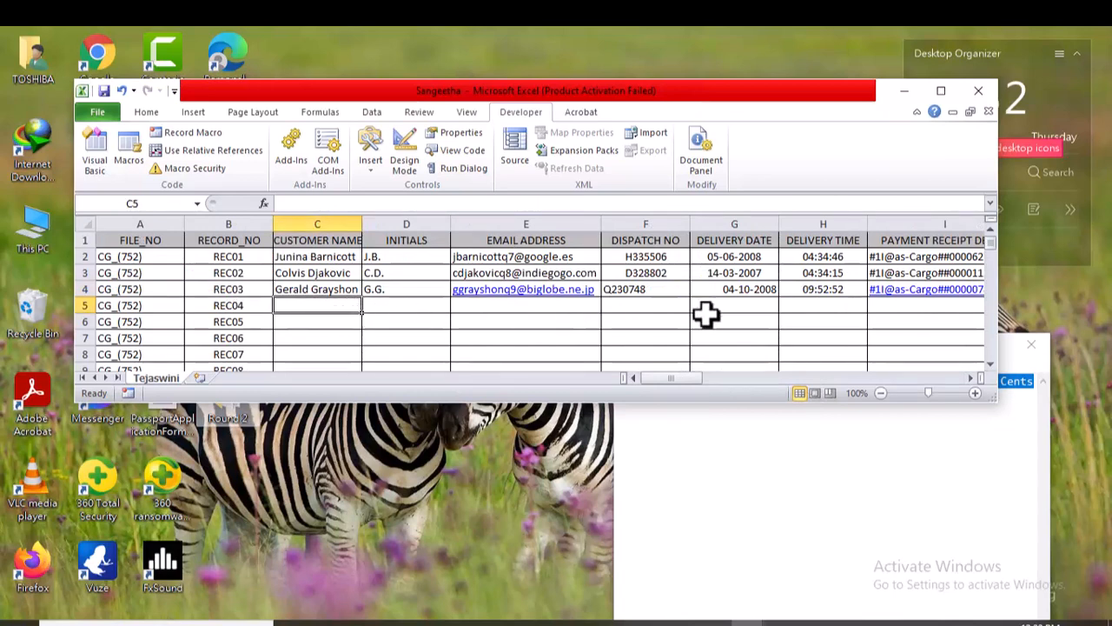
{"action": "left_click_drag", "start_coordinate": [666, 378], "coordinate": [679, 378]}
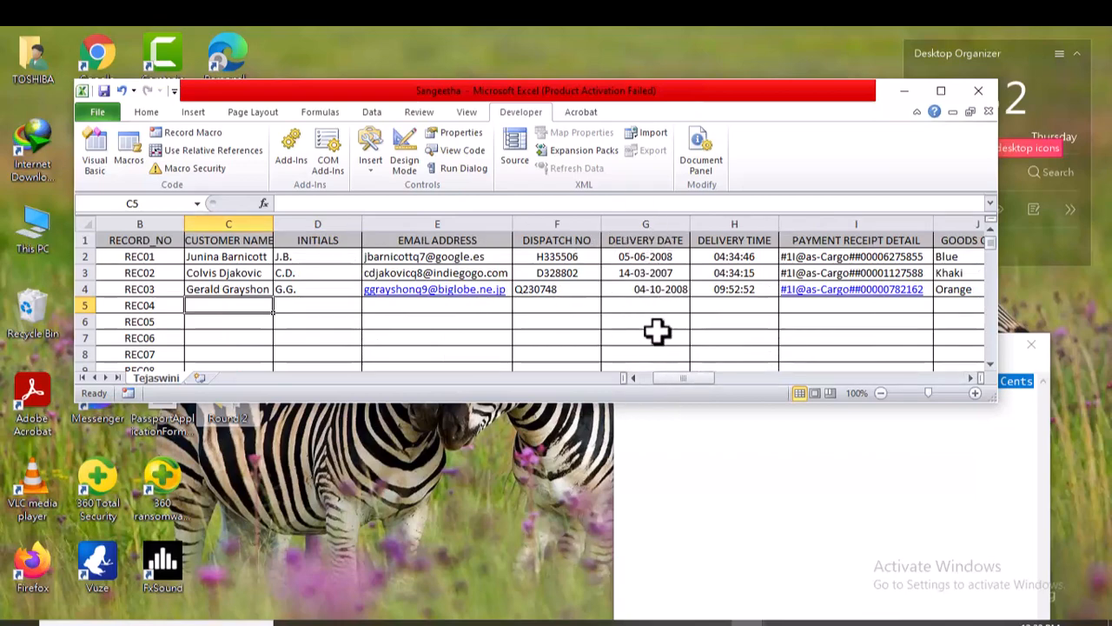
{"action": "left_click_drag", "start_coordinate": [682, 379], "coordinate": [939, 359]}
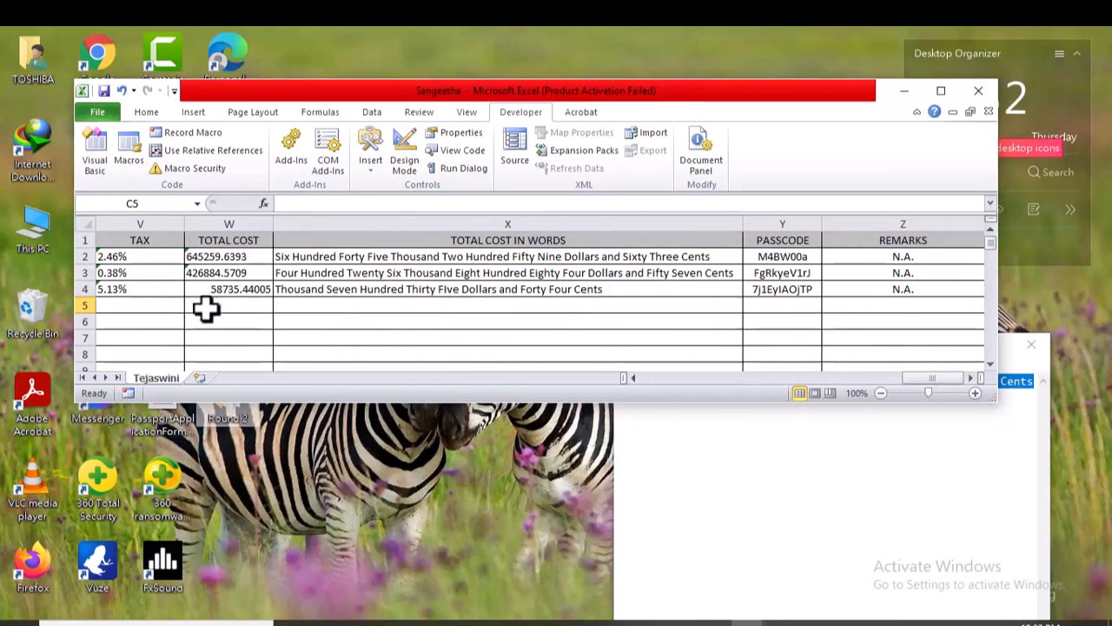
{"action": "left_click_drag", "start_coordinate": [903, 376], "coordinate": [829, 377]}
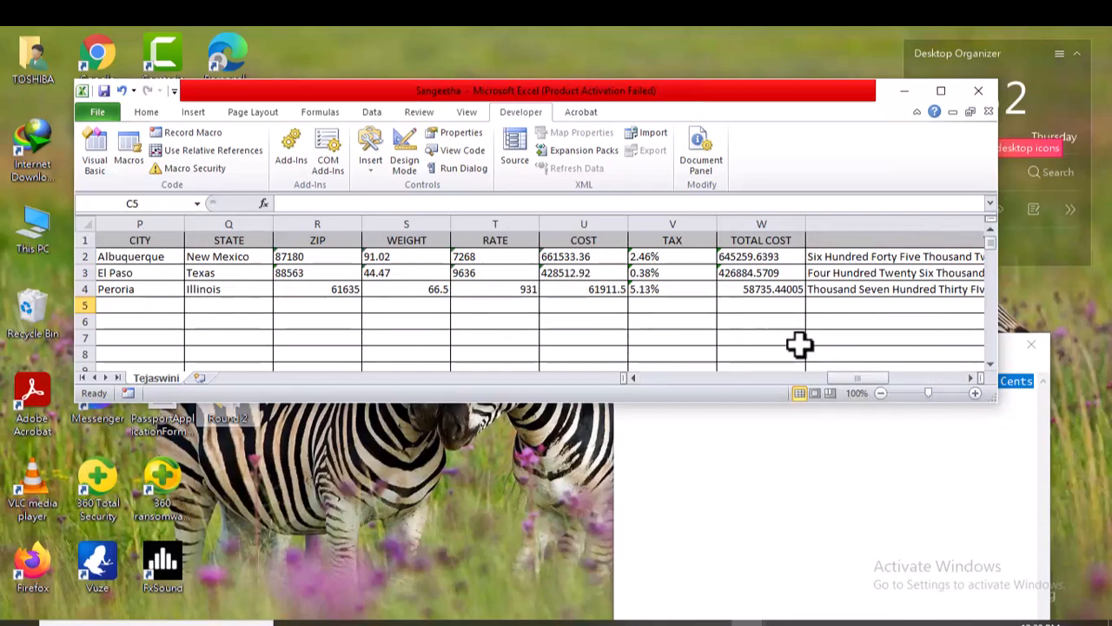
{"action": "left_click_drag", "start_coordinate": [848, 379], "coordinate": [942, 379]}
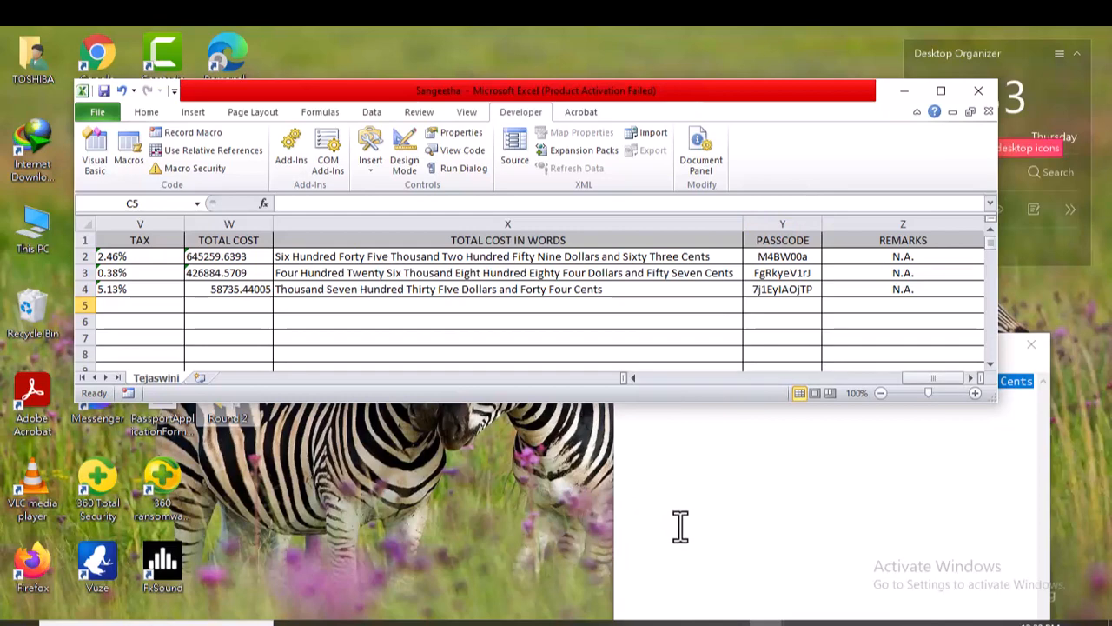
{"action": "mouse_move", "coordinate": [719, 622]}
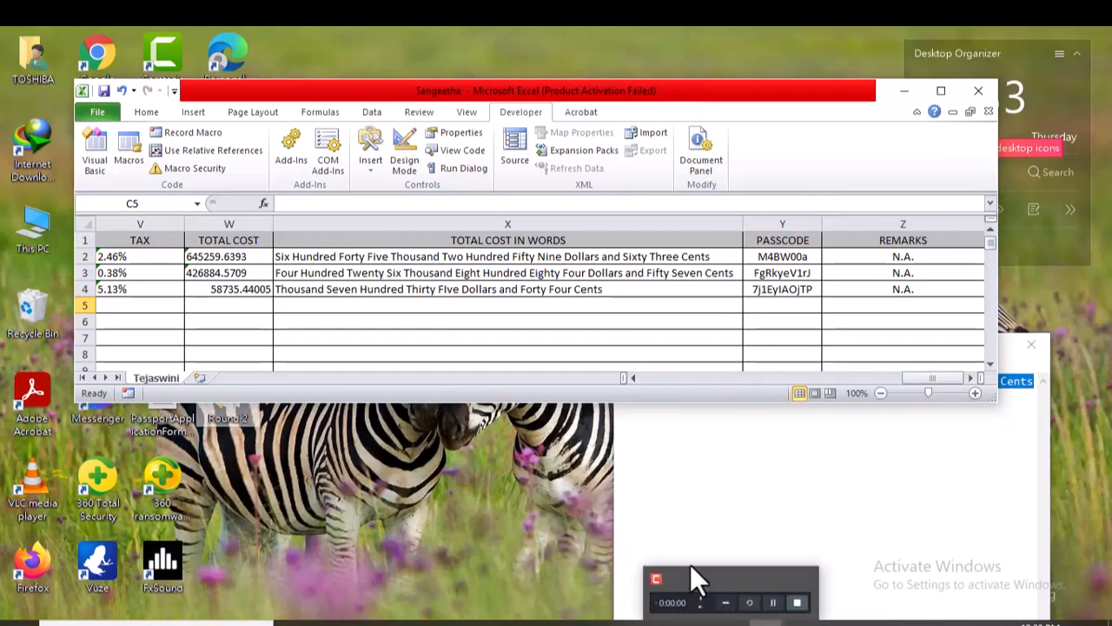
{"action": "left_click", "coordinate": [731, 599]}
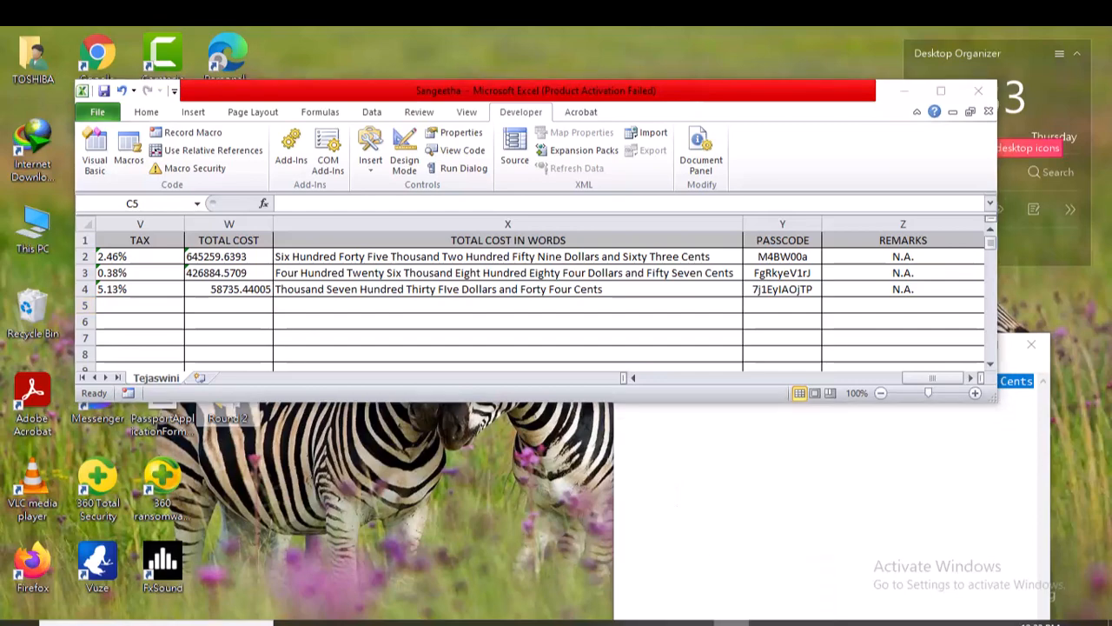